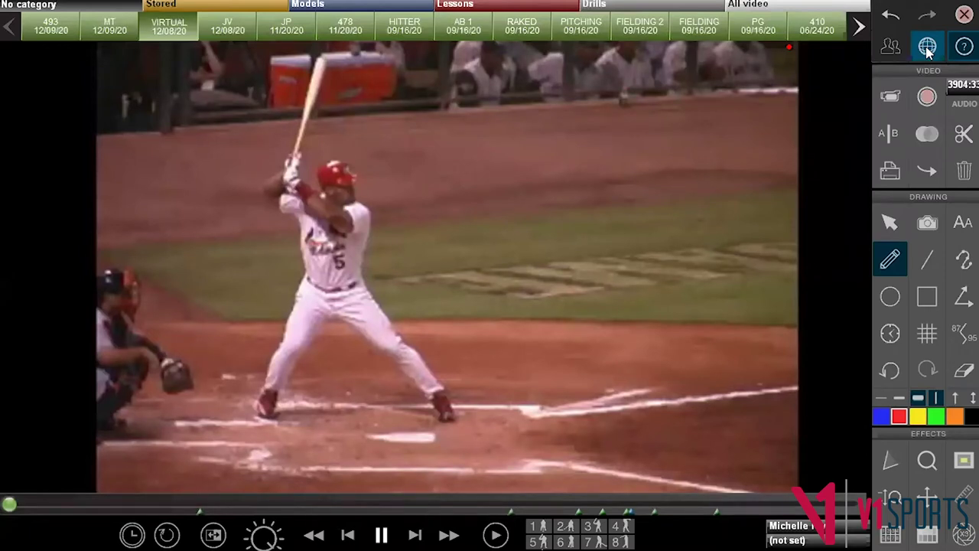
Find the V1 Virtual Summit student in the student list and open its record for editing
{"action": "left_click", "coordinate": [893, 47]}
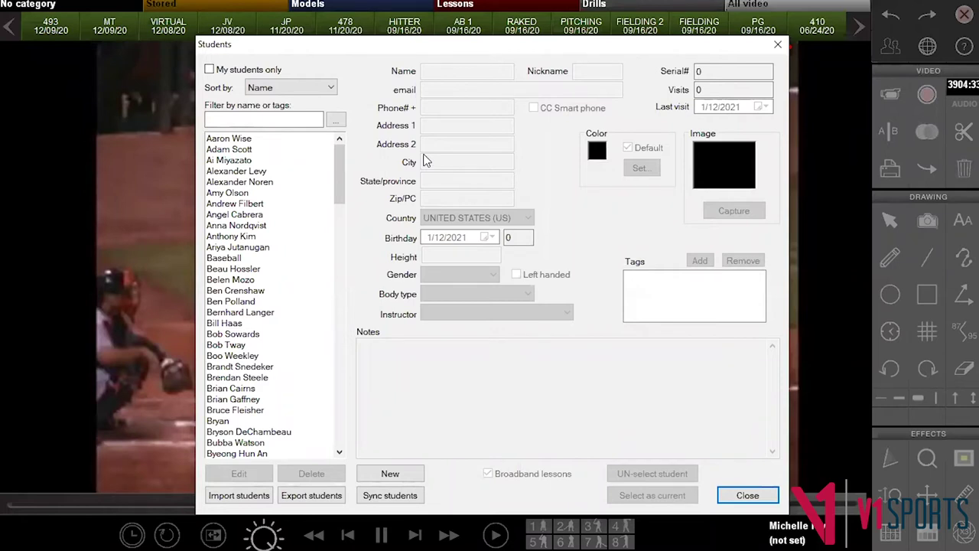
{"action": "scroll", "coordinate": [339, 192], "scroll_direction": "down", "scroll_amount": 8}
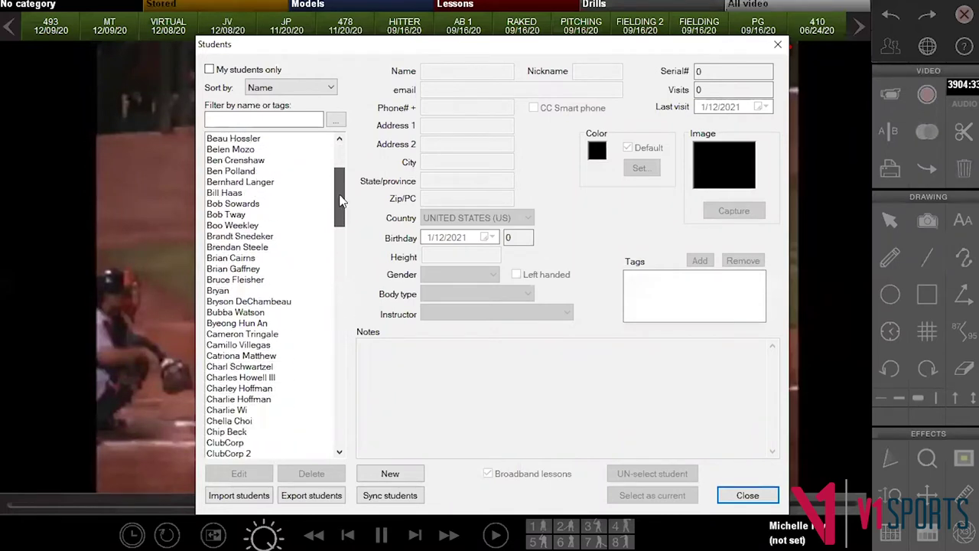
{"action": "left_click_drag", "start_coordinate": [341, 200], "coordinate": [334, 403]}
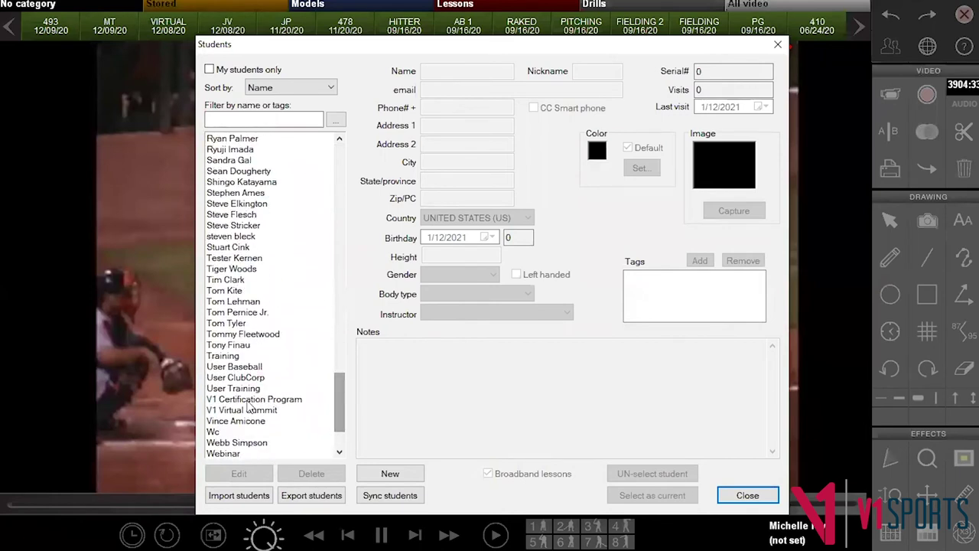
{"action": "left_click", "coordinate": [237, 420]}
{"action": "left_click", "coordinate": [240, 410]}
{"action": "left_click", "coordinate": [238, 473]}
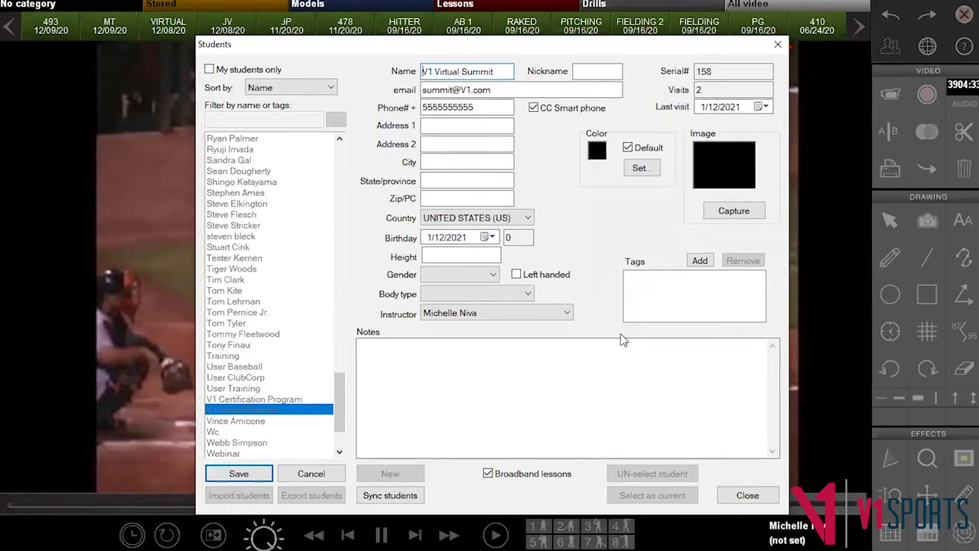
Add the existing VIRTUAL tag to the student record, checking the editable tag list on the way, and save the record
{"action": "left_click", "coordinate": [627, 359]}
{"action": "left_click", "coordinate": [698, 262]}
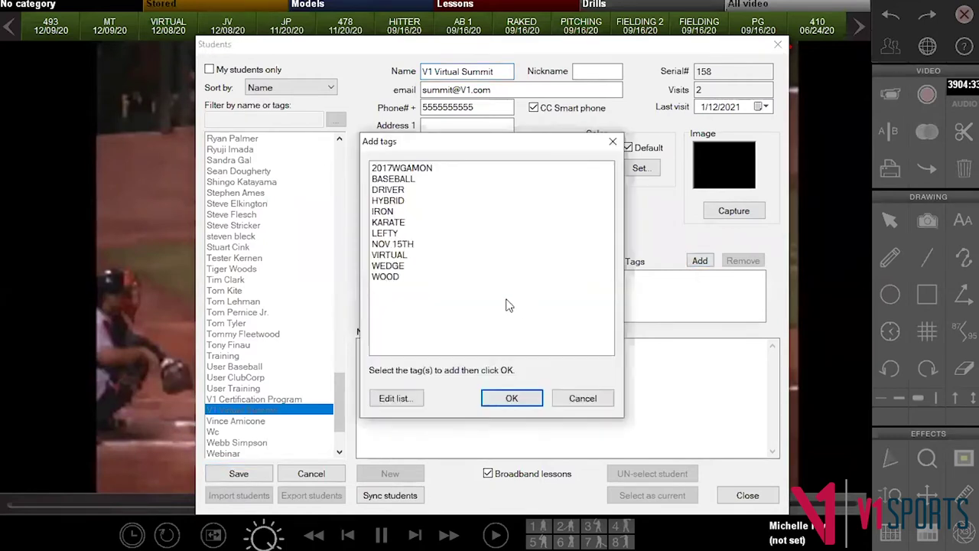
{"action": "left_click_drag", "start_coordinate": [486, 142], "coordinate": [501, 99]}
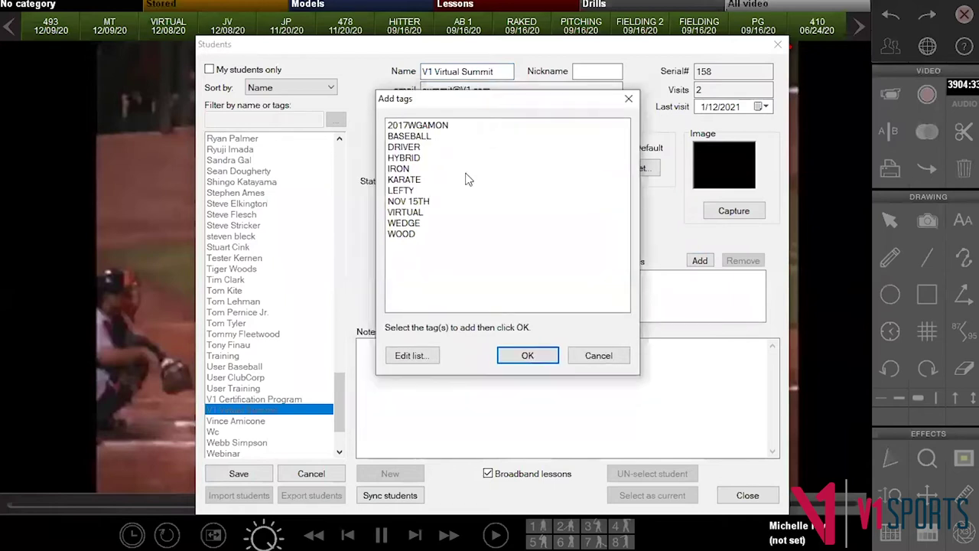
{"action": "left_click", "coordinate": [413, 358]}
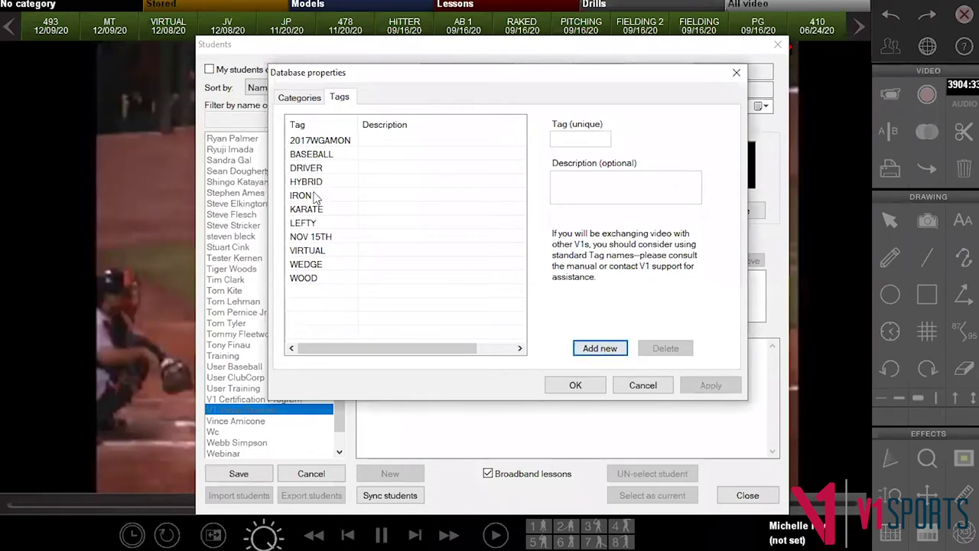
{"action": "left_click", "coordinate": [641, 388]}
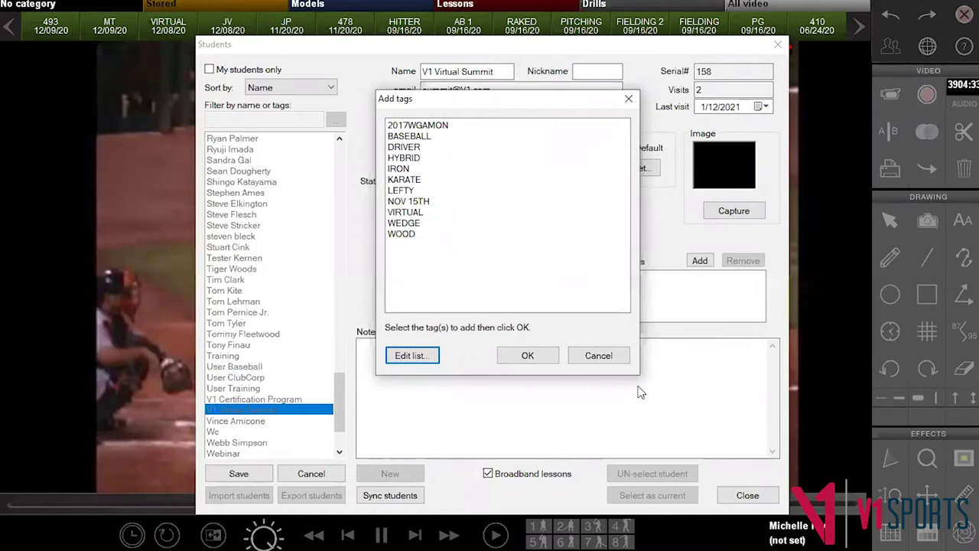
{"action": "left_click", "coordinate": [528, 212]}
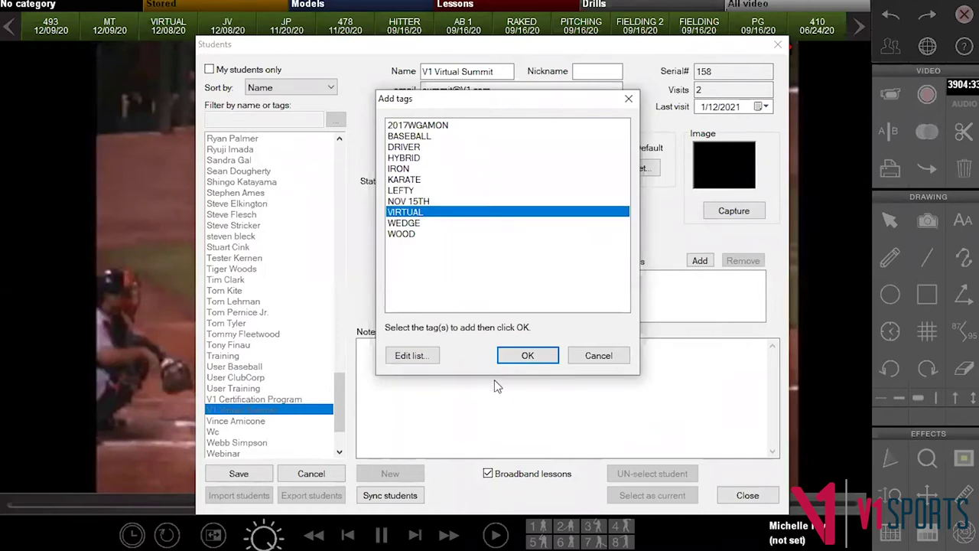
{"action": "left_click", "coordinate": [515, 358]}
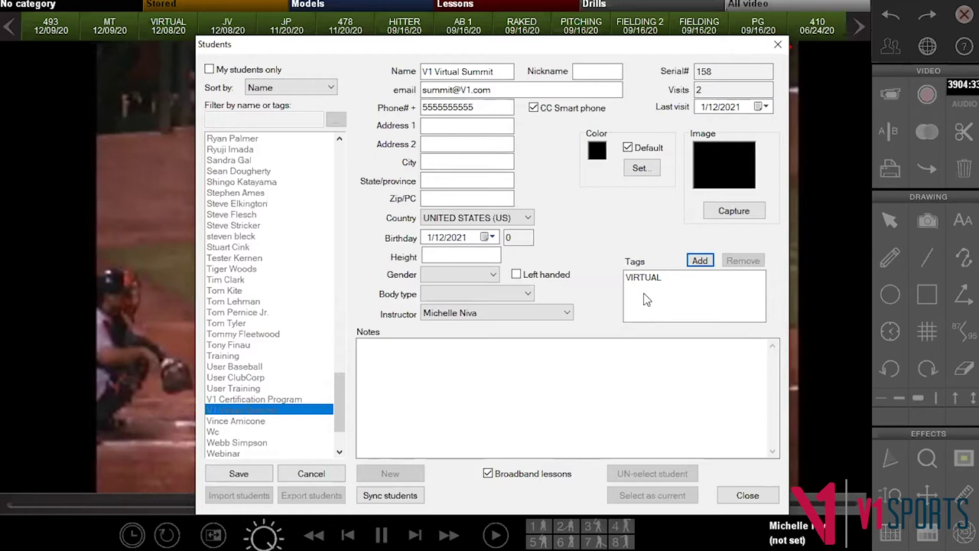
{"action": "left_click", "coordinate": [239, 473]}
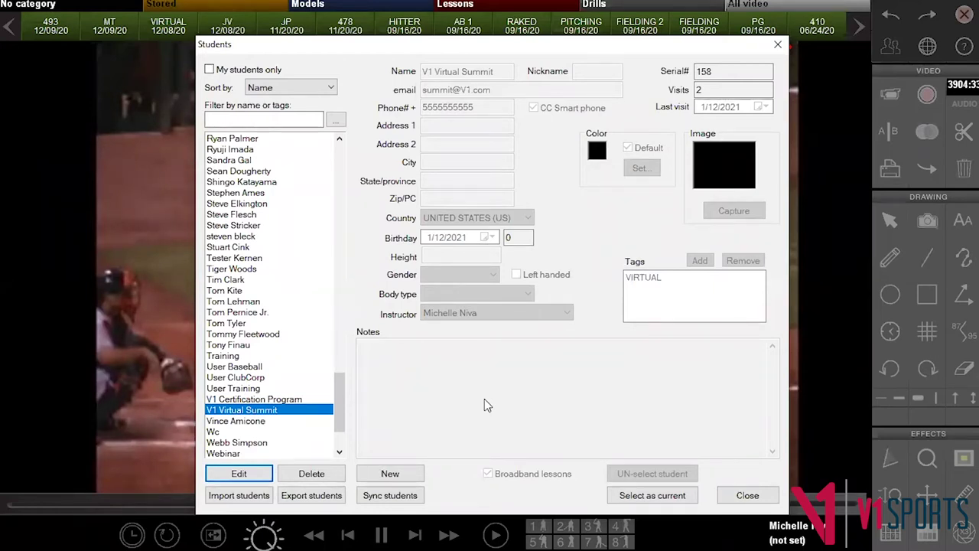
Make V1 Virtual Summit the current student
{"action": "left_click", "coordinate": [648, 496]}
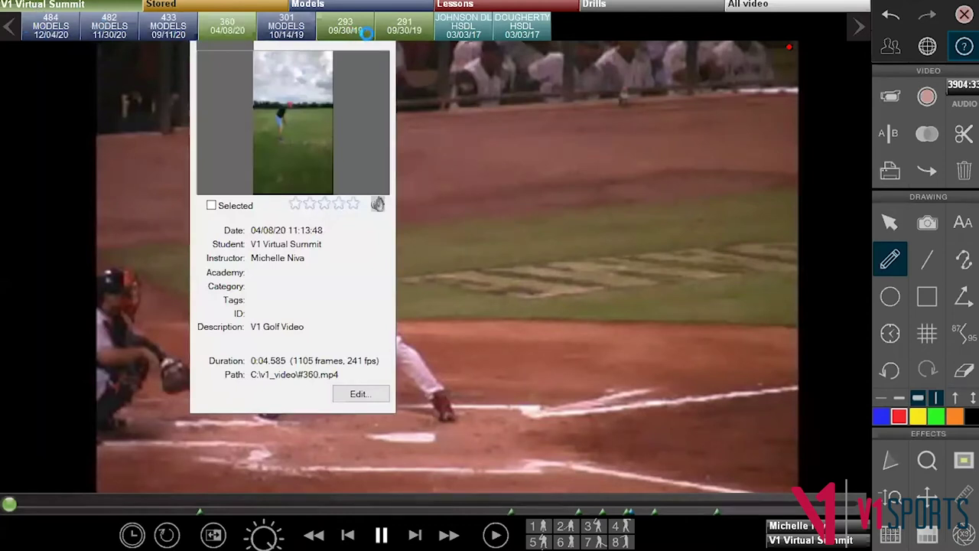
{"action": "mouse_move", "coordinate": [400, 29]}
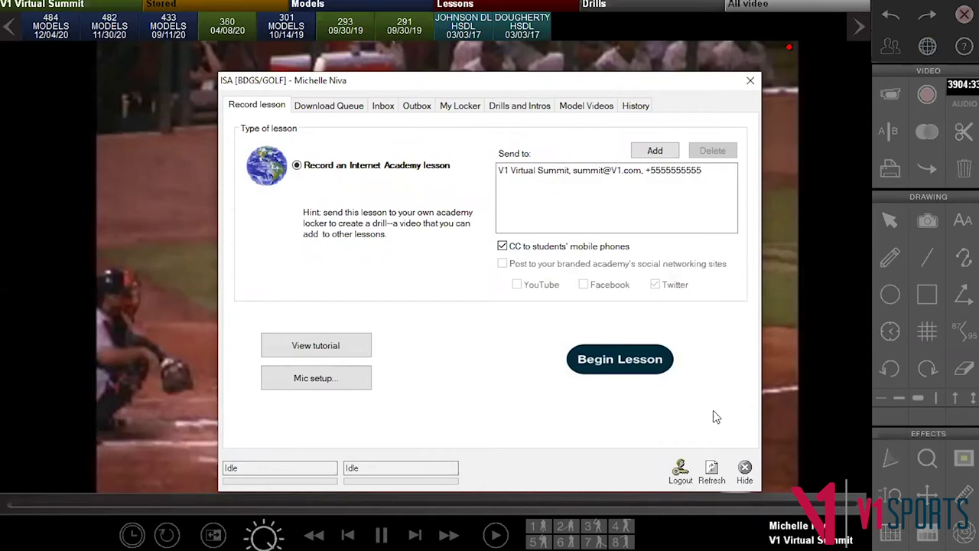
Remove V1 Virtual Summit from the Internet Academy lesson's recipients and hide the lesson window
{"action": "left_click", "coordinate": [579, 171]}
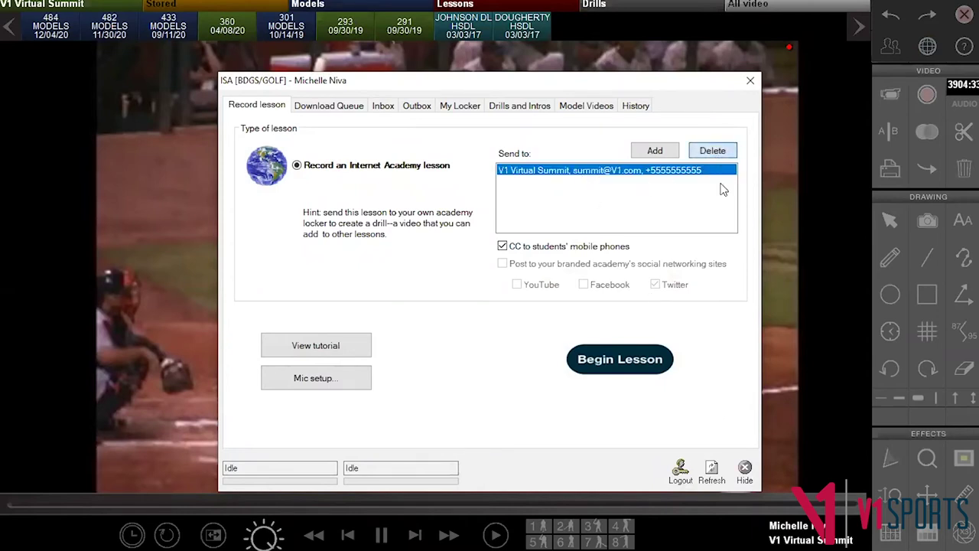
{"action": "left_click", "coordinate": [712, 151]}
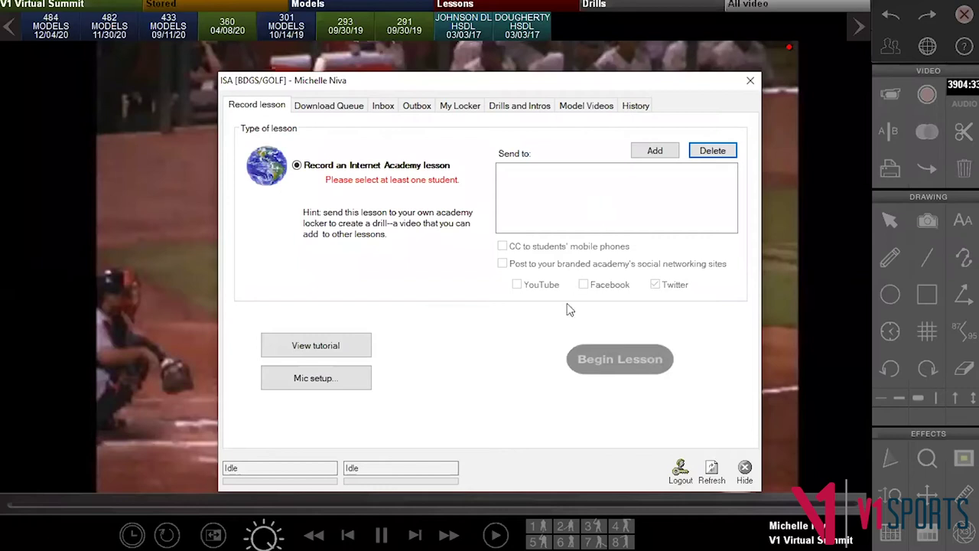
{"action": "left_click", "coordinate": [745, 469]}
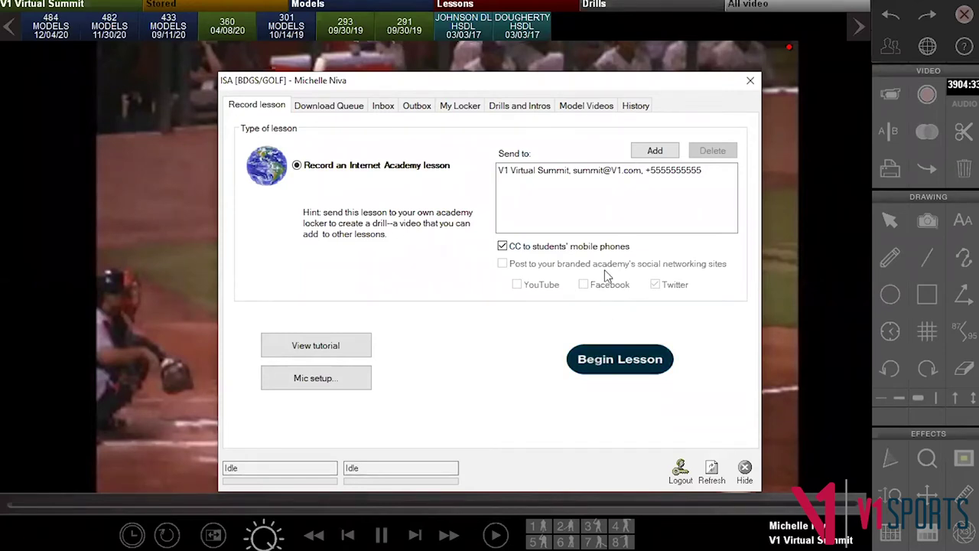
Filter the available students by the VIRTUAL tag and add all the matching students to the lesson's recipients
{"action": "left_click", "coordinate": [655, 152]}
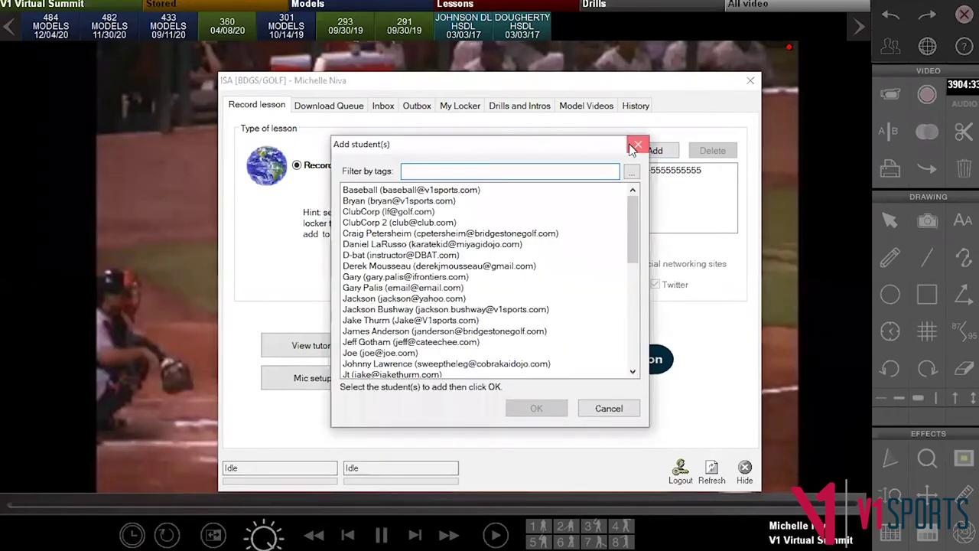
{"action": "key", "text": "Escape"}
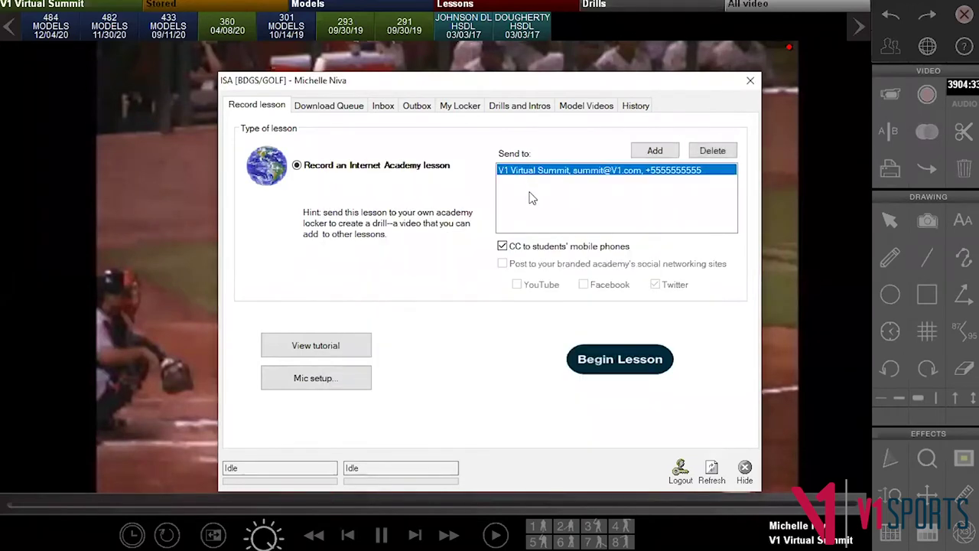
{"action": "left_click", "coordinate": [656, 151]}
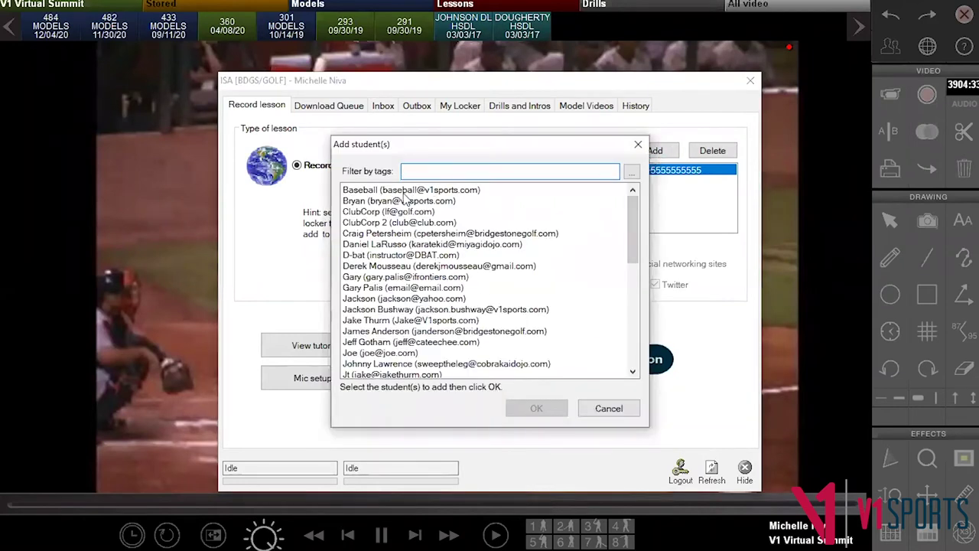
{"action": "scroll", "coordinate": [390, 325], "scroll_direction": "down", "scroll_amount": 12}
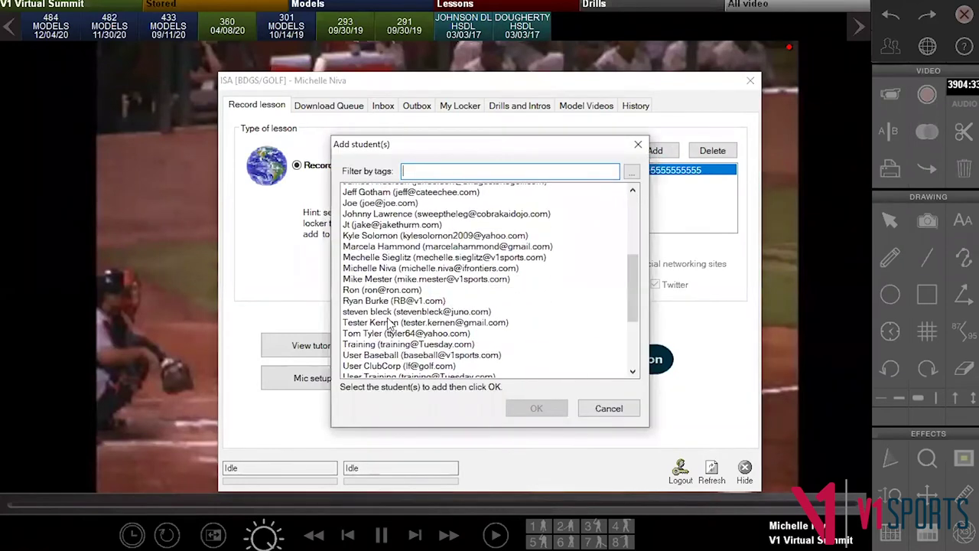
{"action": "scroll", "coordinate": [390, 325], "scroll_direction": "up", "scroll_amount": 12}
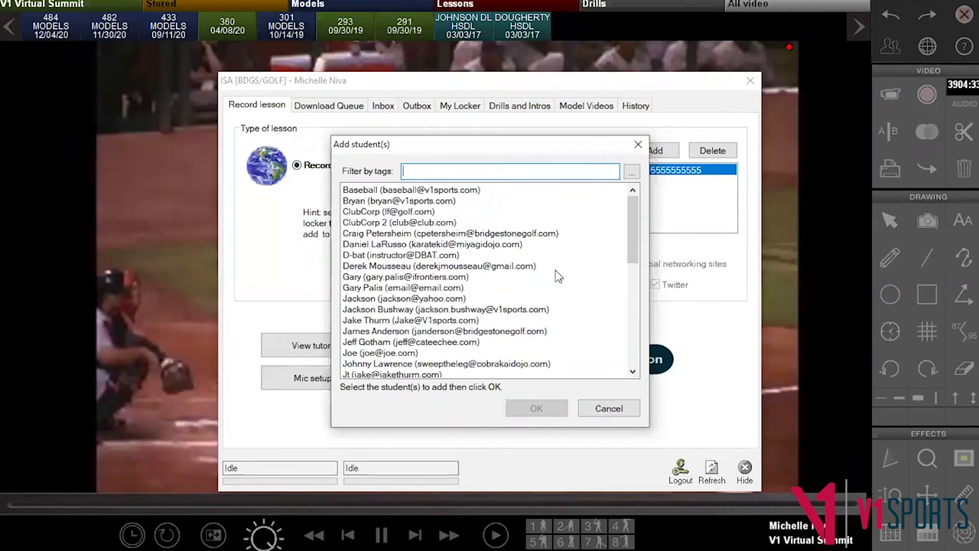
{"action": "left_click", "coordinate": [630, 173]}
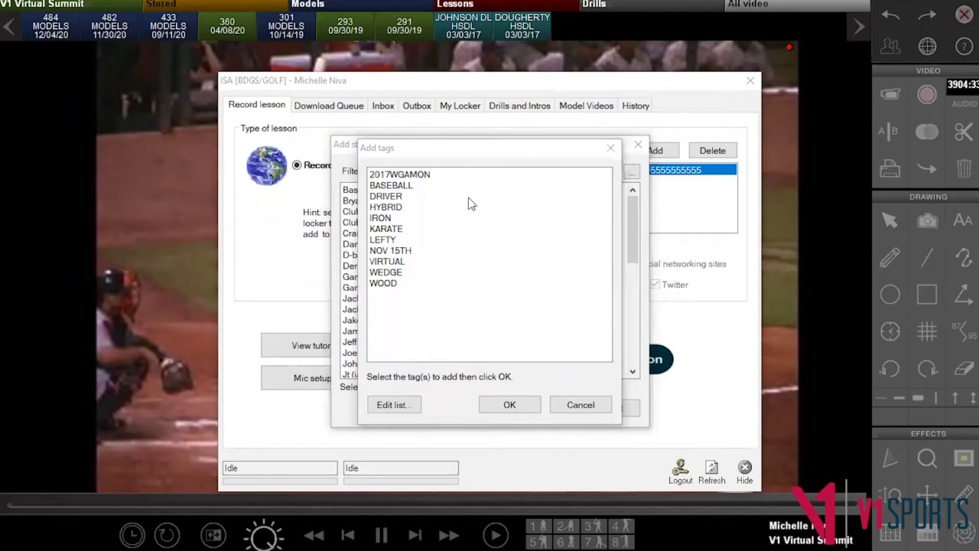
{"action": "left_click", "coordinate": [388, 262]}
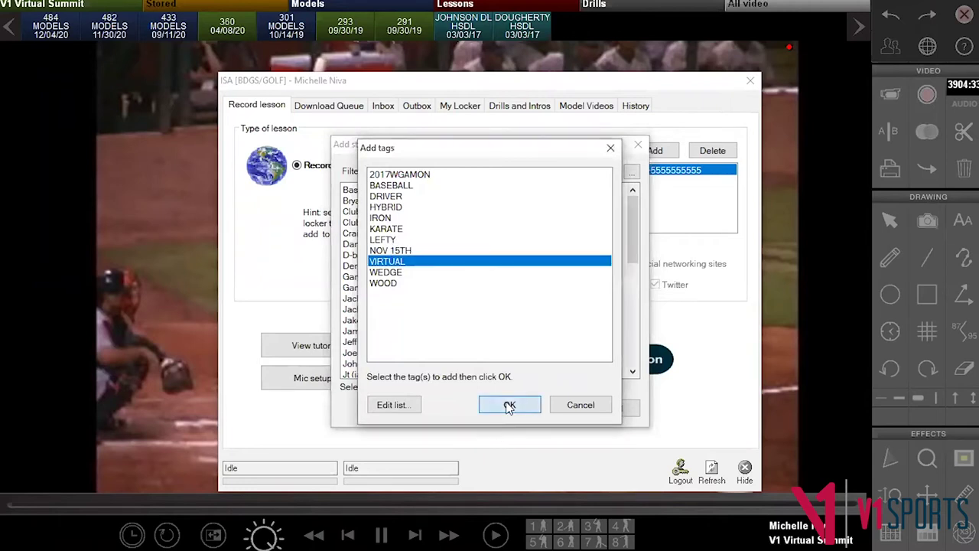
{"action": "left_click", "coordinate": [520, 405]}
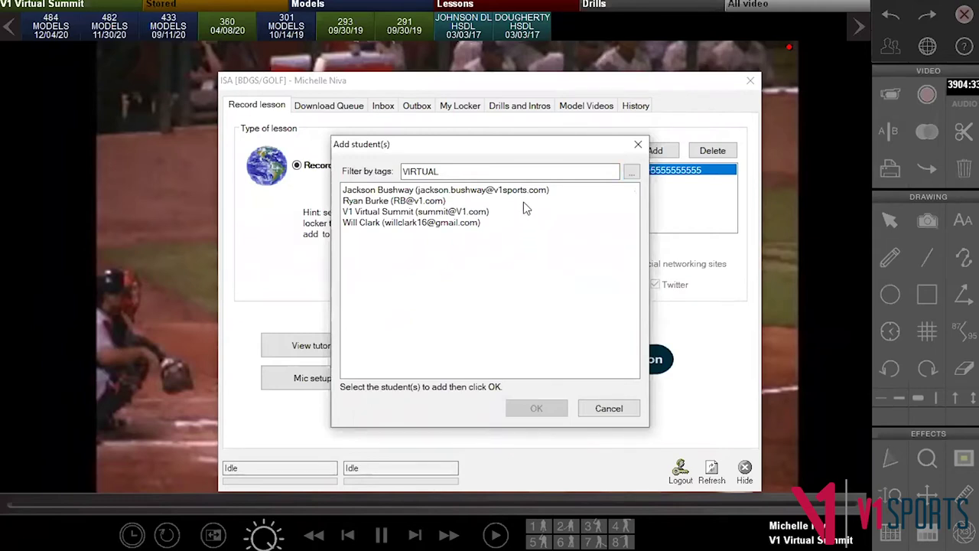
{"action": "left_click_drag", "start_coordinate": [525, 196], "coordinate": [549, 232]}
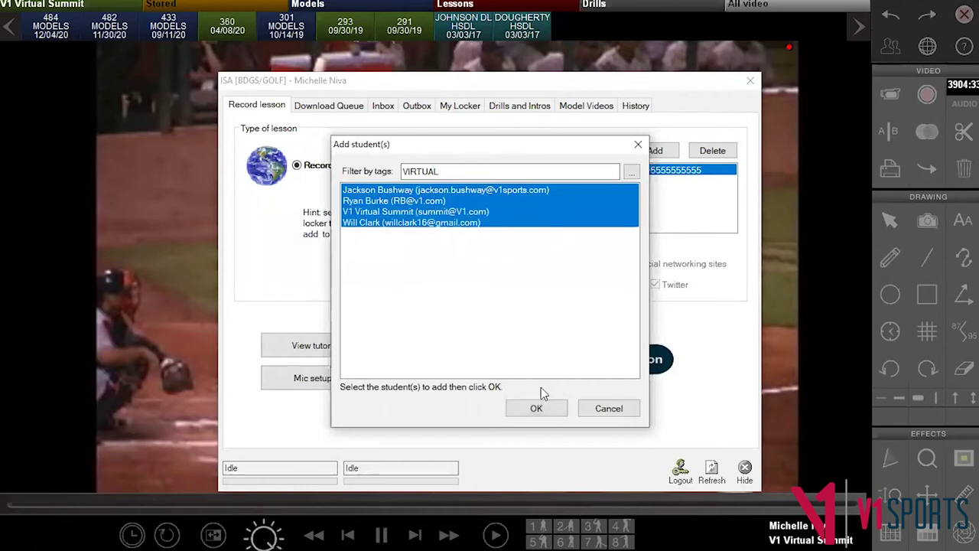
{"action": "left_click", "coordinate": [537, 410]}
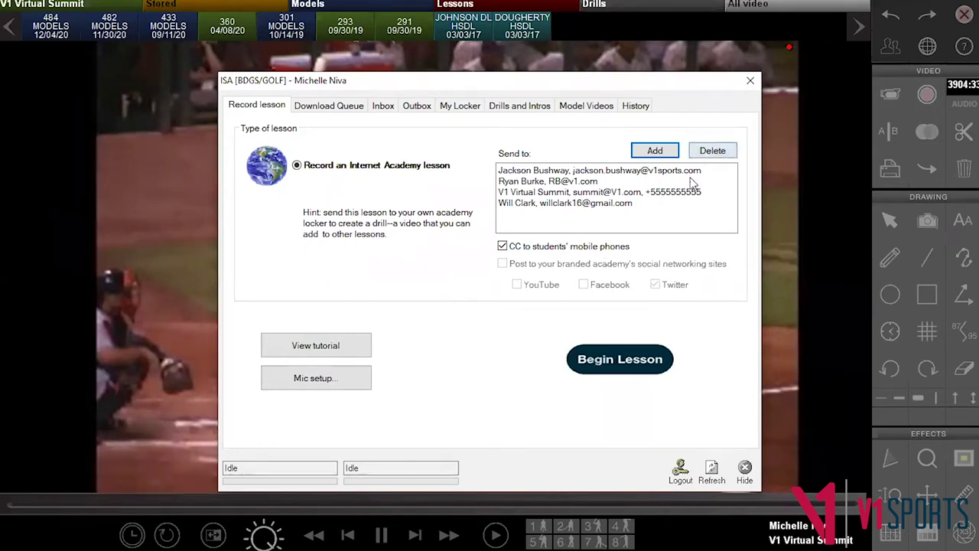
Remove all the students from the lesson's recipients and hide the lesson window
{"action": "left_click", "coordinate": [715, 151]}
{"action": "left_click_drag", "start_coordinate": [582, 202], "coordinate": [644, 175]}
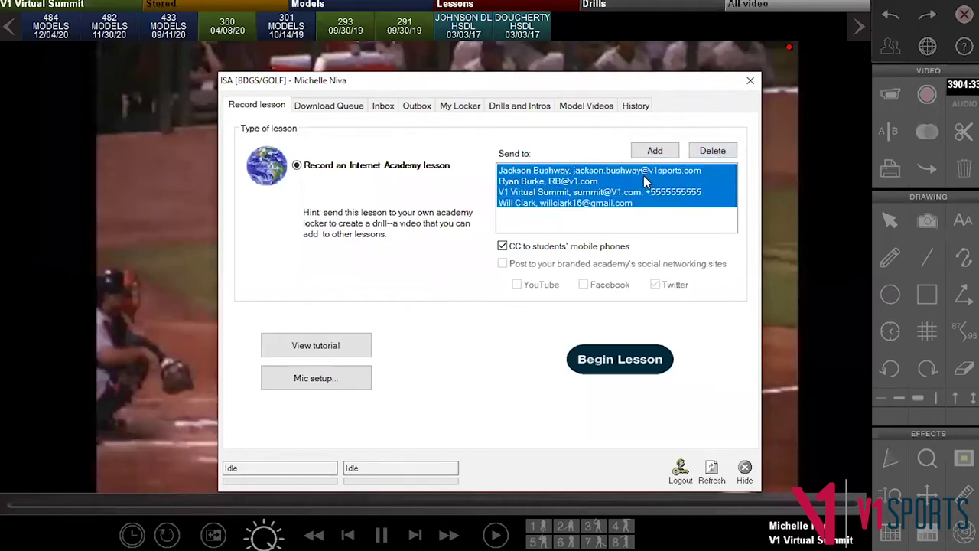
{"action": "left_click", "coordinate": [716, 154]}
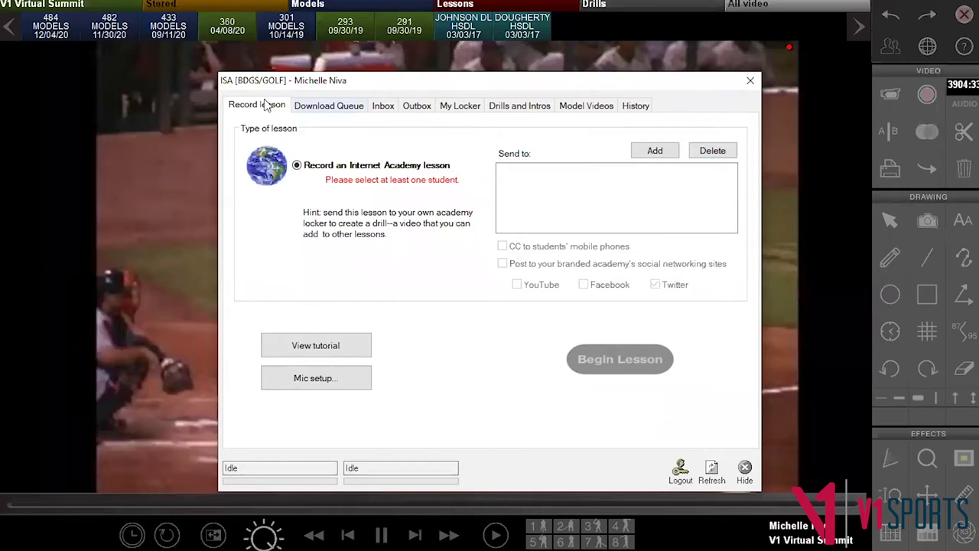
{"action": "left_click", "coordinate": [746, 470]}
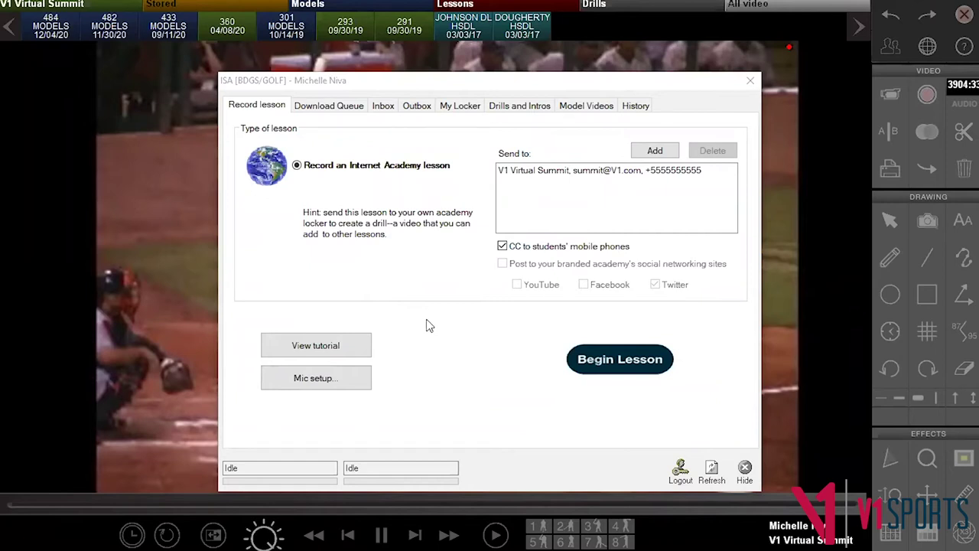
{"action": "left_click", "coordinate": [746, 470]}
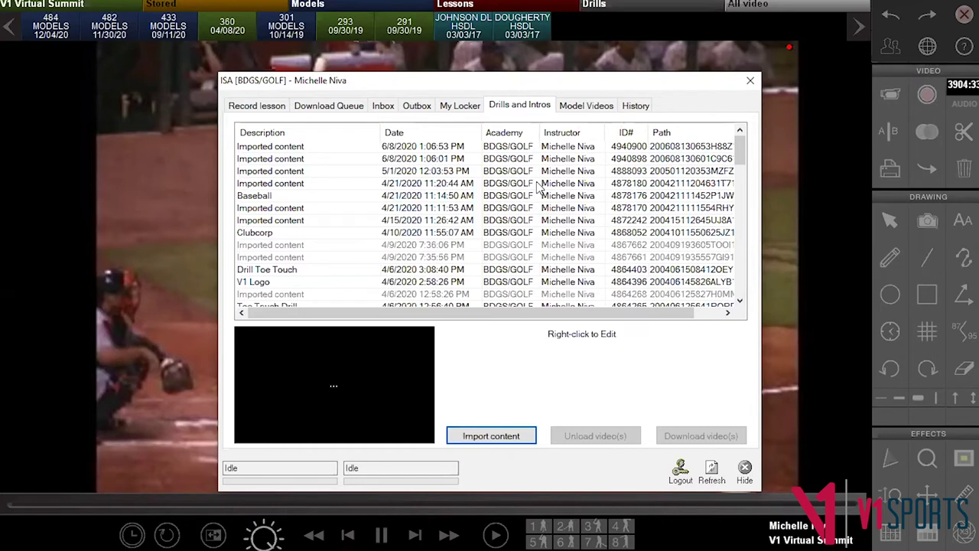
Examine the content import options for drills and intros and the video files in the Downloads folder, and leave without importing
{"action": "left_click", "coordinate": [517, 437]}
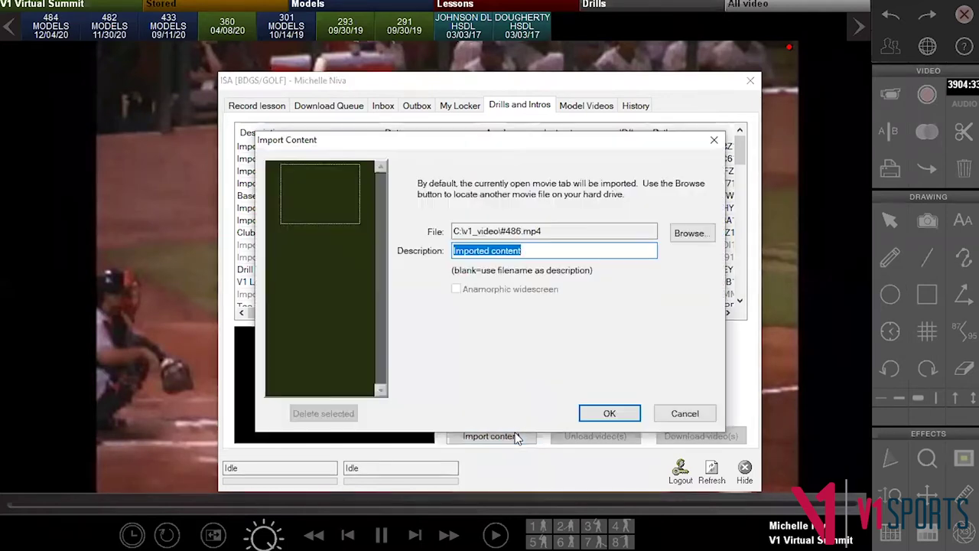
{"action": "left_click", "coordinate": [693, 234]}
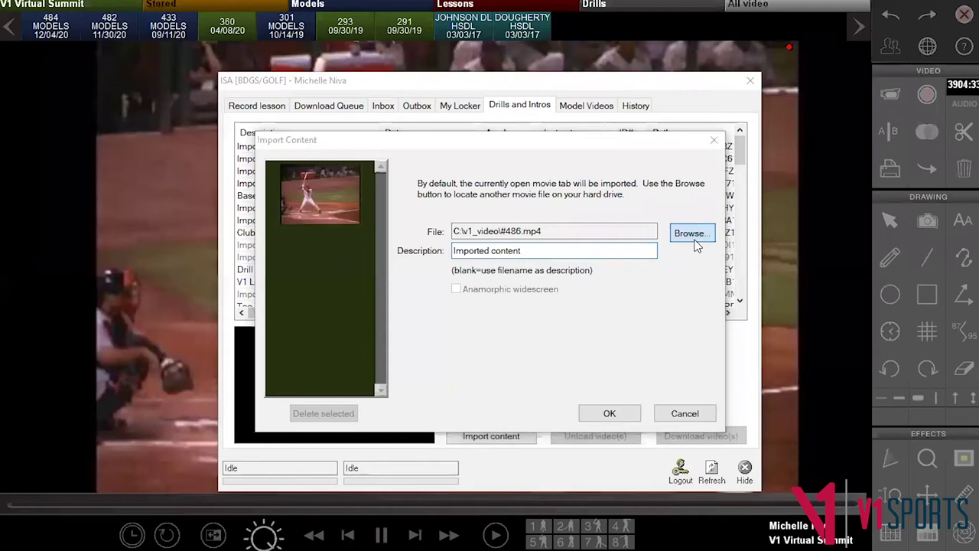
{"action": "left_click", "coordinate": [693, 239]}
{"action": "left_click", "coordinate": [692, 239]}
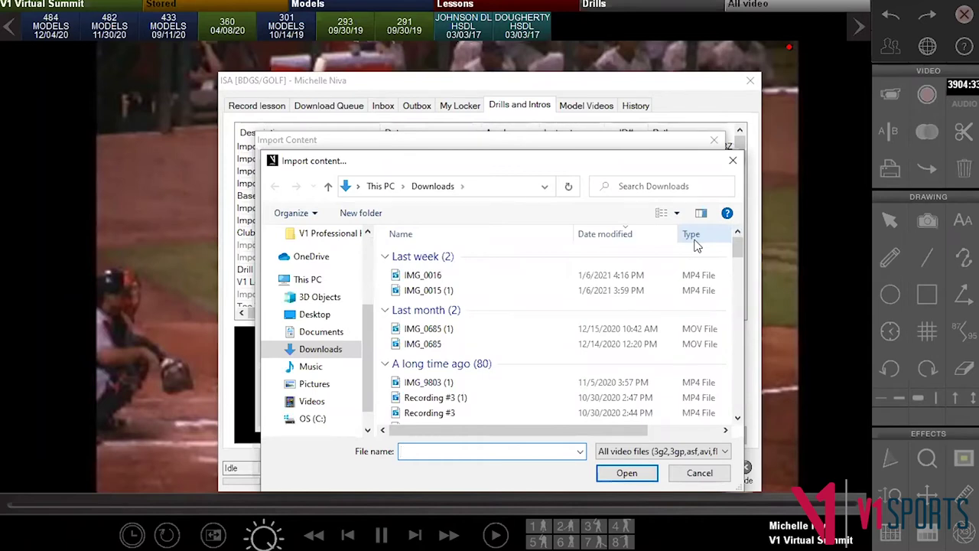
{"action": "left_click", "coordinate": [702, 472]}
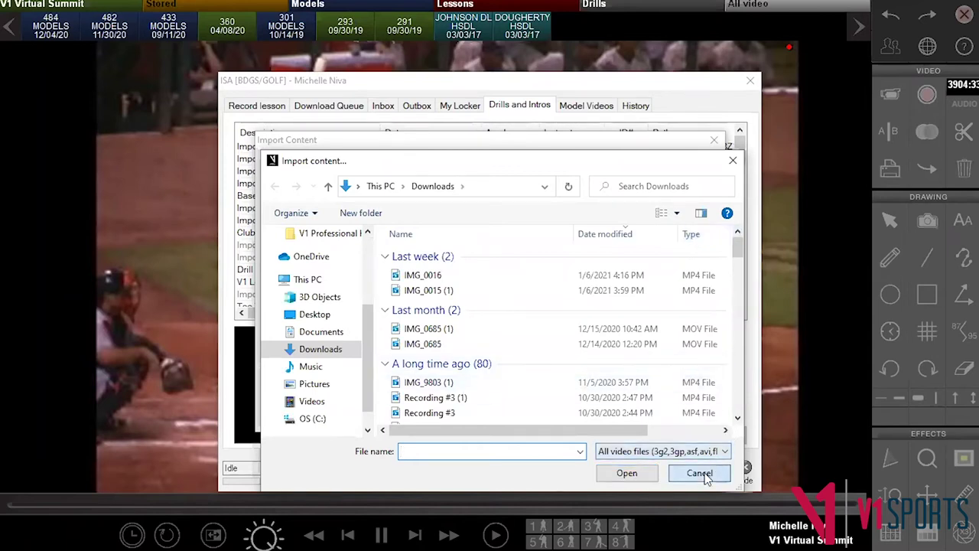
{"action": "left_click", "coordinate": [683, 413]}
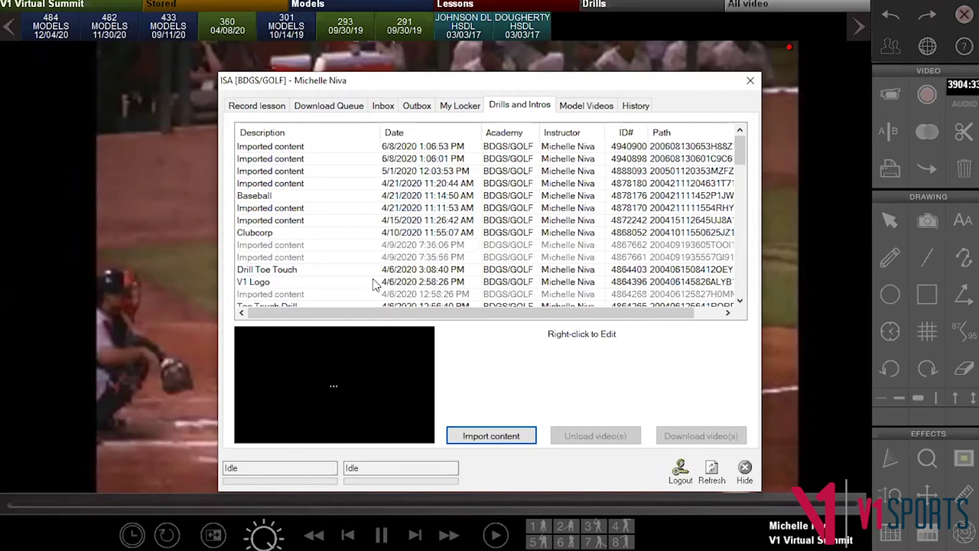
Examine the imported drills and intros and the list of golf model videos, and hide the lesson window
{"action": "left_click", "coordinate": [295, 280]}
{"action": "left_click", "coordinate": [297, 271]}
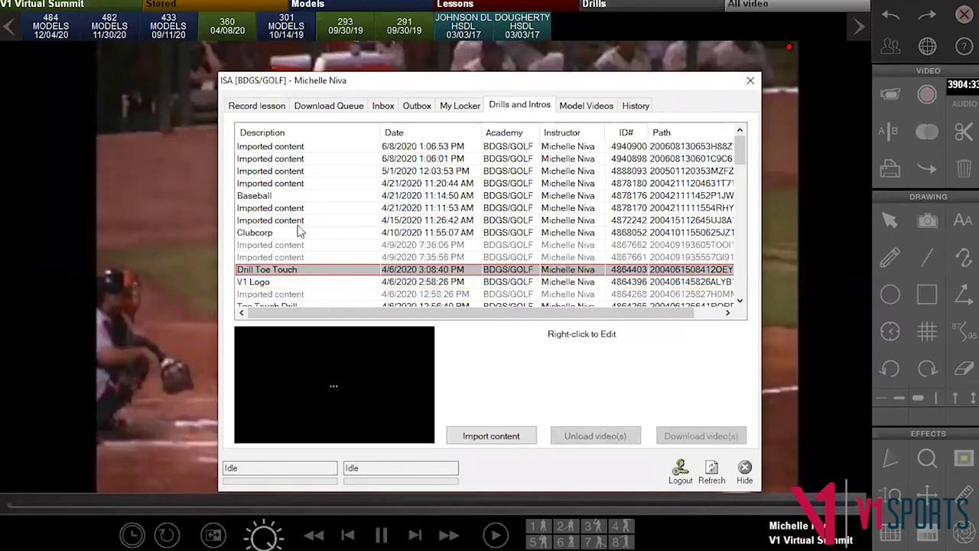
{"action": "left_click", "coordinate": [297, 208]}
{"action": "left_click", "coordinate": [277, 184]}
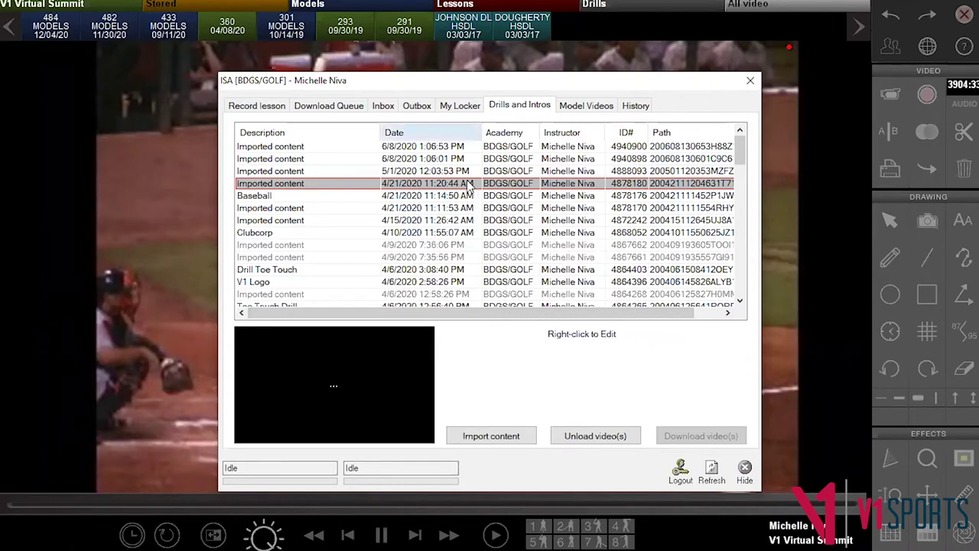
{"action": "key", "text": "ctrl+Tab"}
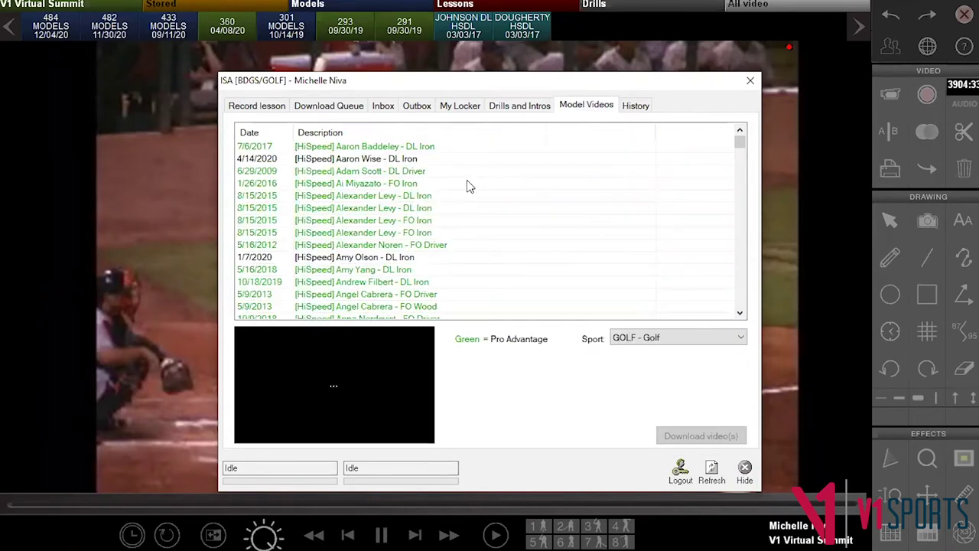
{"action": "scroll", "coordinate": [376, 251], "scroll_direction": "down", "scroll_amount": 3}
{"action": "scroll", "coordinate": [376, 251], "scroll_direction": "up", "scroll_amount": 3}
{"action": "left_click", "coordinate": [745, 473]}
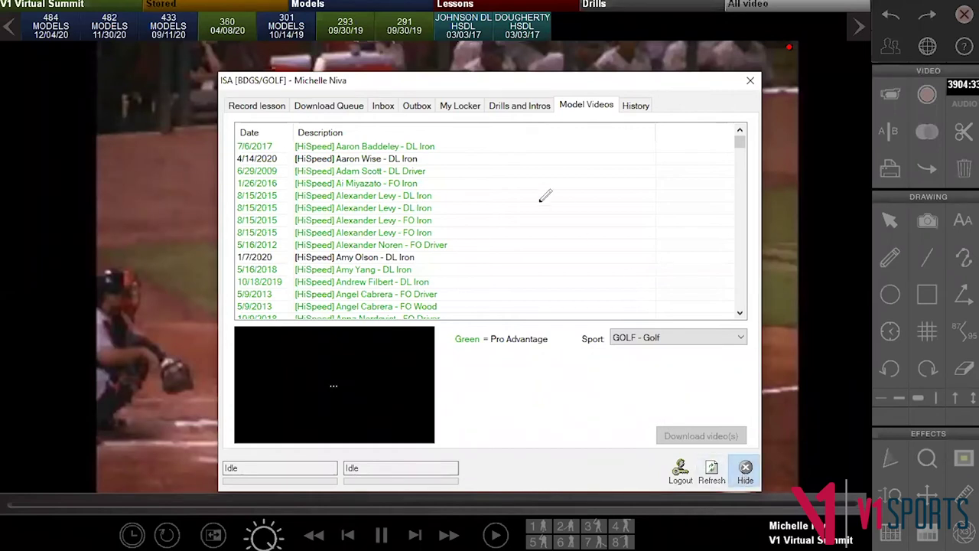
Open model video 482 and compare it side by side with model video 484
{"action": "left_click", "coordinate": [109, 27]}
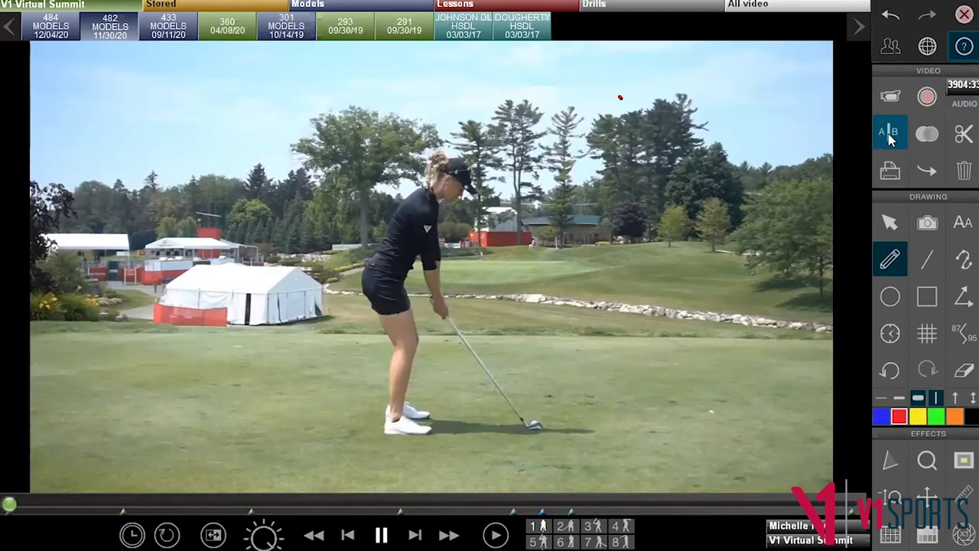
{"action": "mouse_move", "coordinate": [169, 27]}
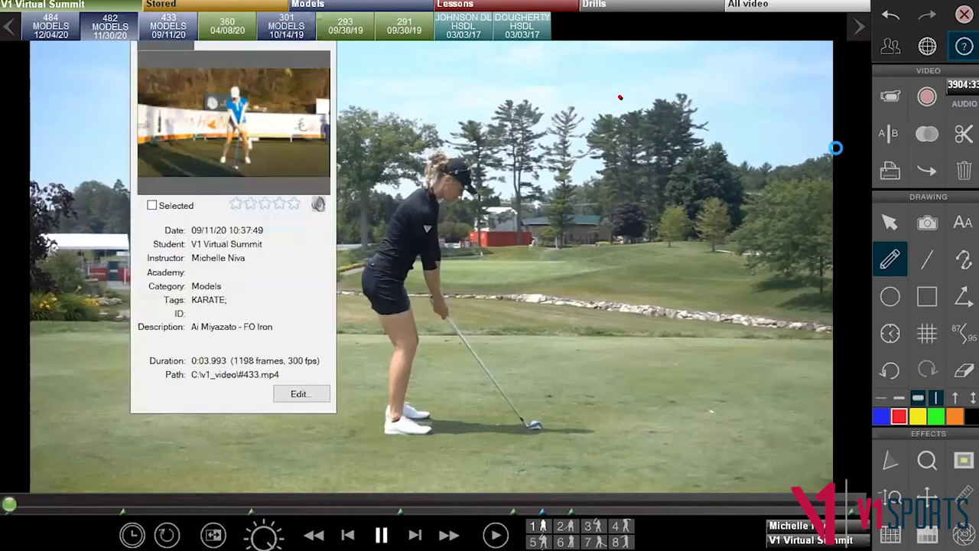
{"action": "left_click", "coordinate": [890, 133]}
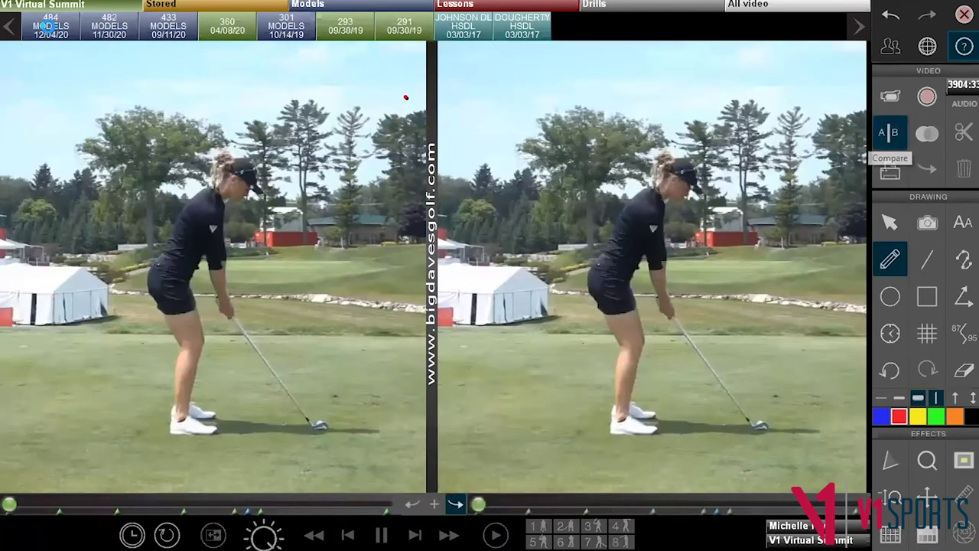
{"action": "mouse_move", "coordinate": [51, 30]}
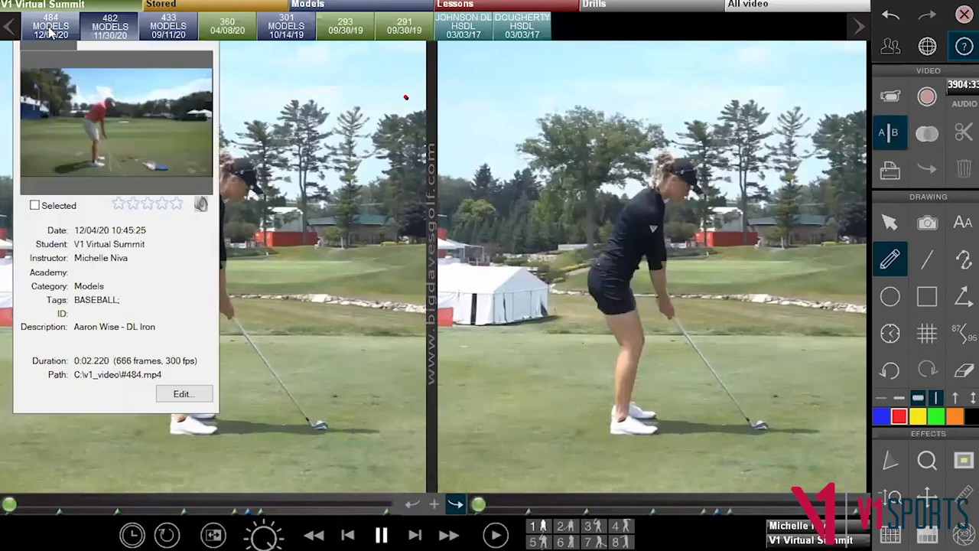
{"action": "left_click", "coordinate": [50, 31]}
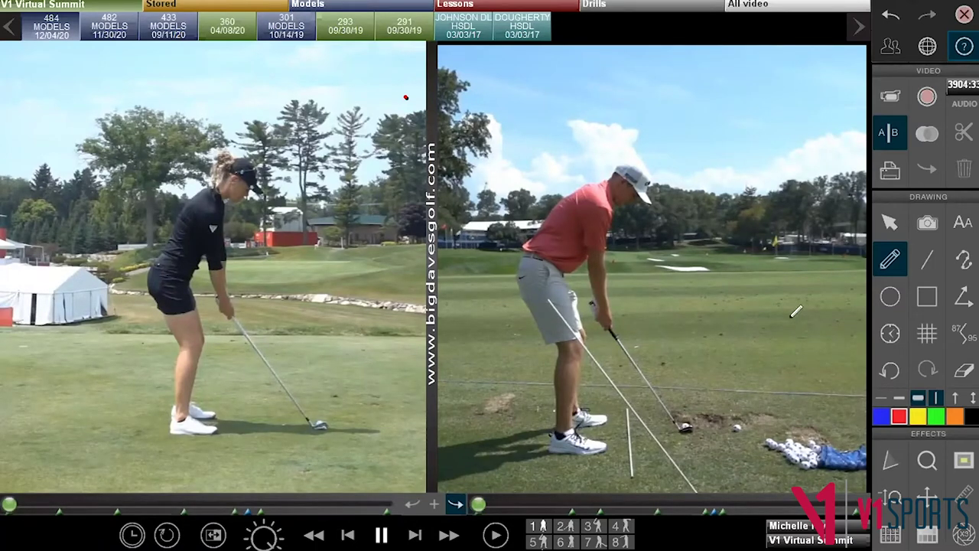
Overlay the two compared swing videos and move video 484 so that its golfer covers the golfer in video 482
{"action": "left_click", "coordinate": [929, 136]}
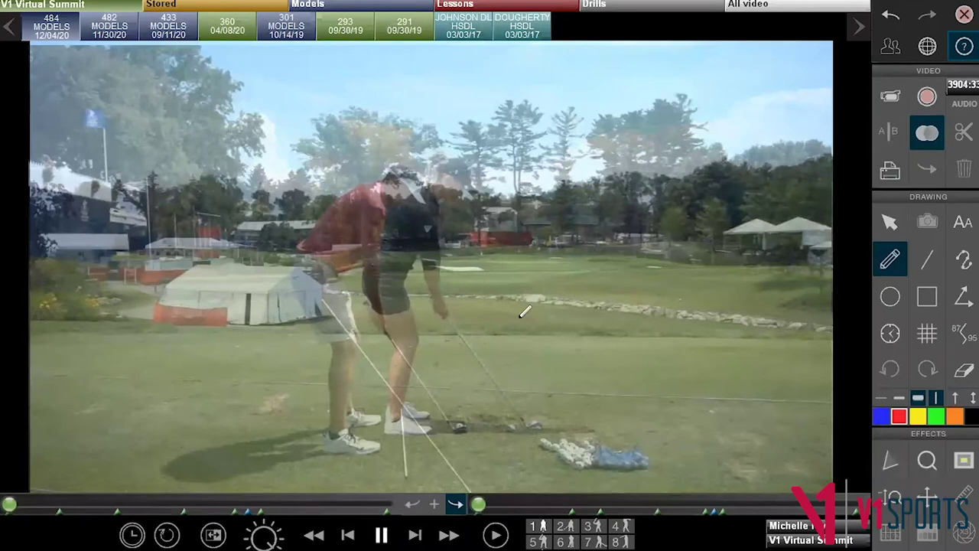
{"action": "left_click", "coordinate": [412, 503]}
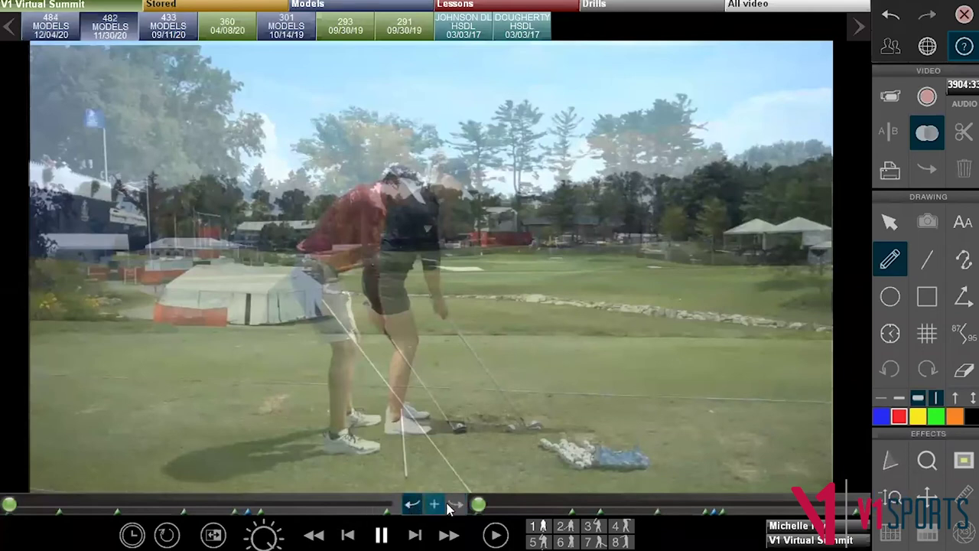
{"action": "left_click", "coordinate": [927, 498]}
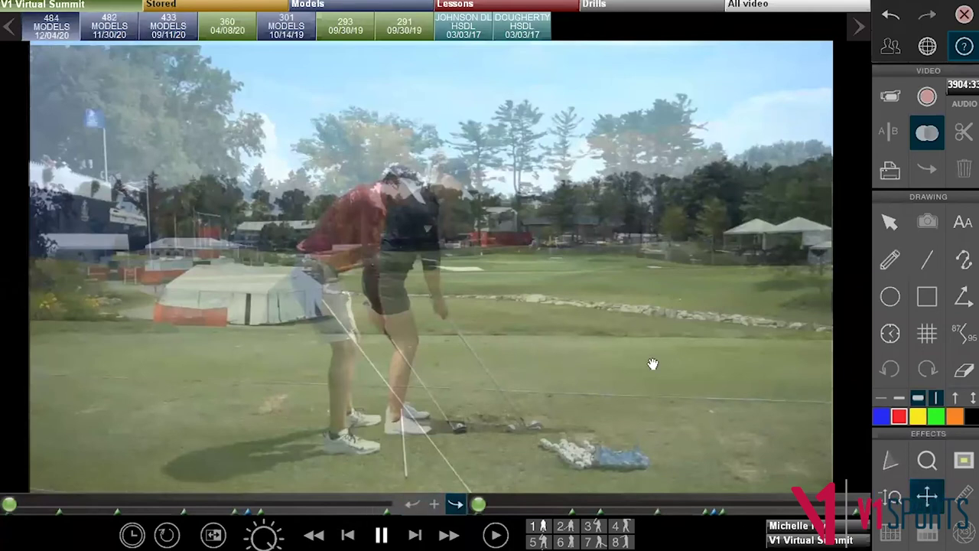
{"action": "left_click_drag", "start_coordinate": [571, 359], "coordinate": [577, 359]}
{"action": "left_click_drag", "start_coordinate": [646, 334], "coordinate": [710, 354]}
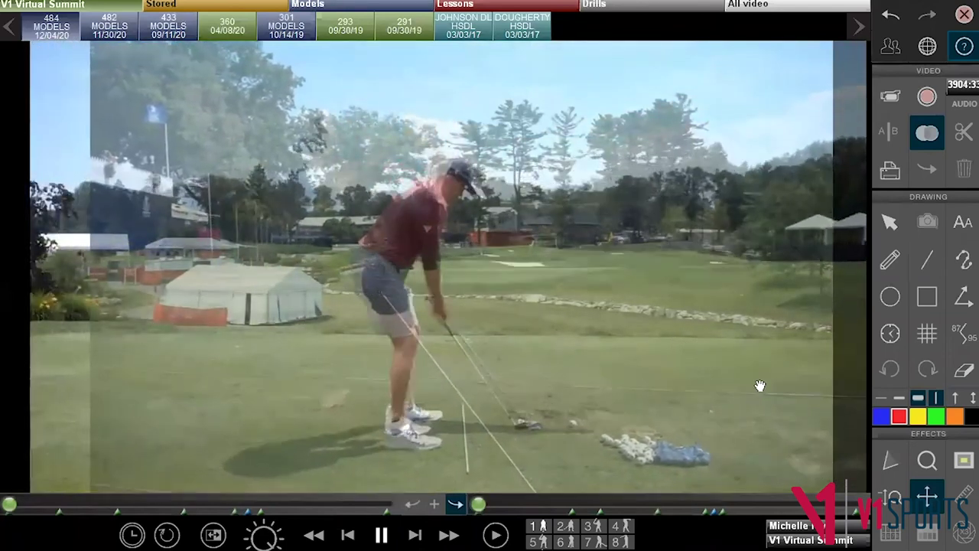
Fine-tune the size and position of the overlaid video 484 so that both golfers' bodies and feet line up
{"action": "key", "text": "z"}
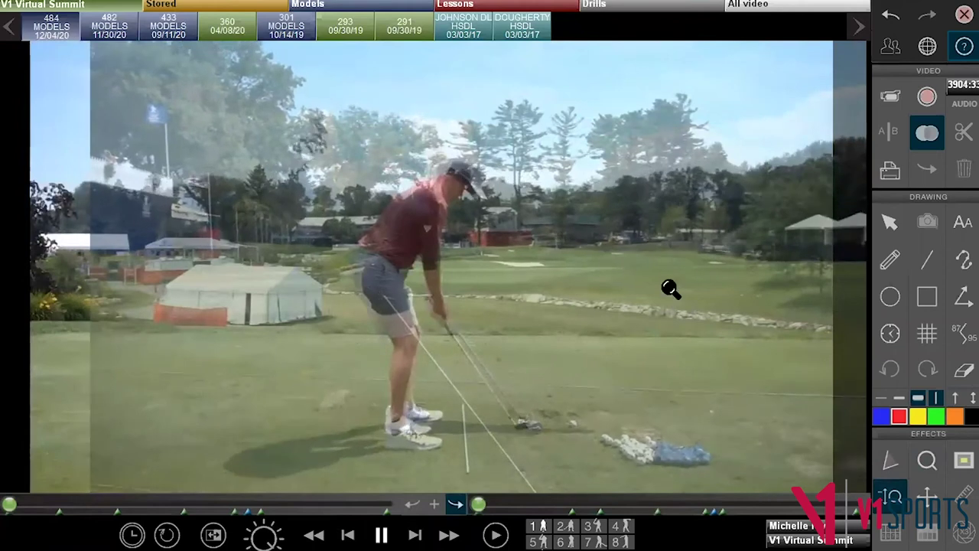
{"action": "left_click", "coordinate": [927, 497]}
{"action": "mouse_move", "coordinate": [701, 375]}
{"action": "left_mouse_down"}
{"action": "mouse_move", "coordinate": [695, 368]}
{"action": "mouse_move", "coordinate": [706, 375]}
{"action": "left_mouse_up"}
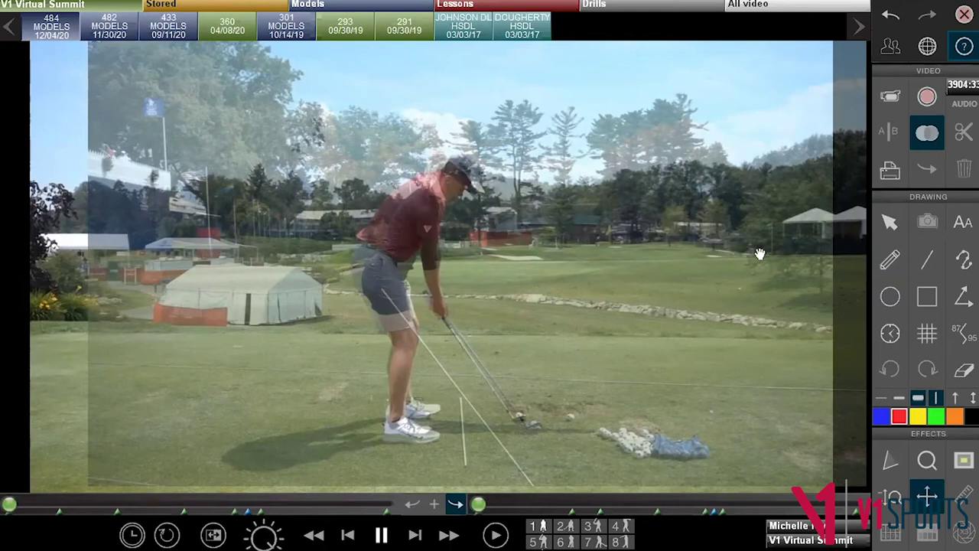
Turn off the overlay and return to viewing only model video 484
{"action": "left_click", "coordinate": [928, 136]}
{"action": "left_click", "coordinate": [905, 136]}
{"action": "left_click", "coordinate": [904, 136]}
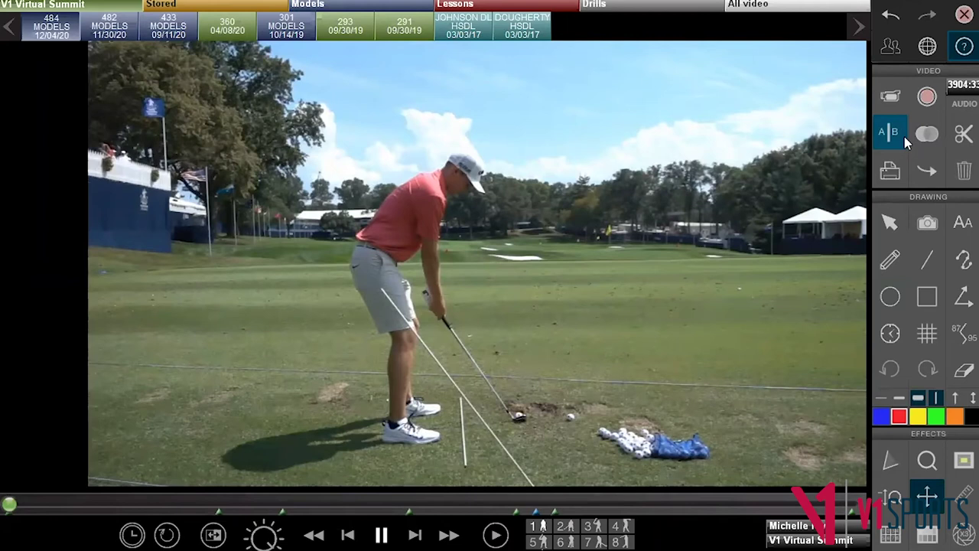
Add the memorized phrase "2. Weight to left side early" as red text over the trees beside the golfer
{"action": "left_click", "coordinate": [927, 296]}
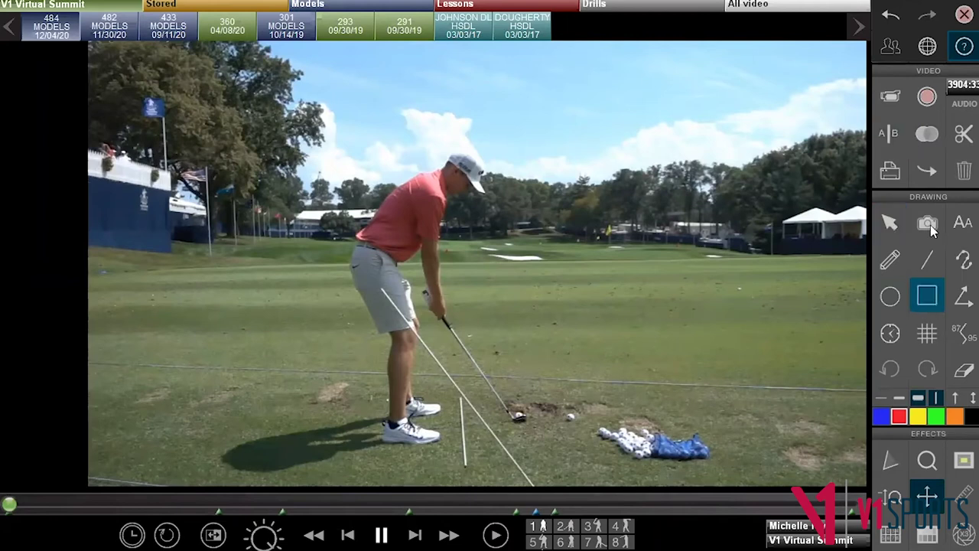
{"action": "left_click", "coordinate": [962, 259]}
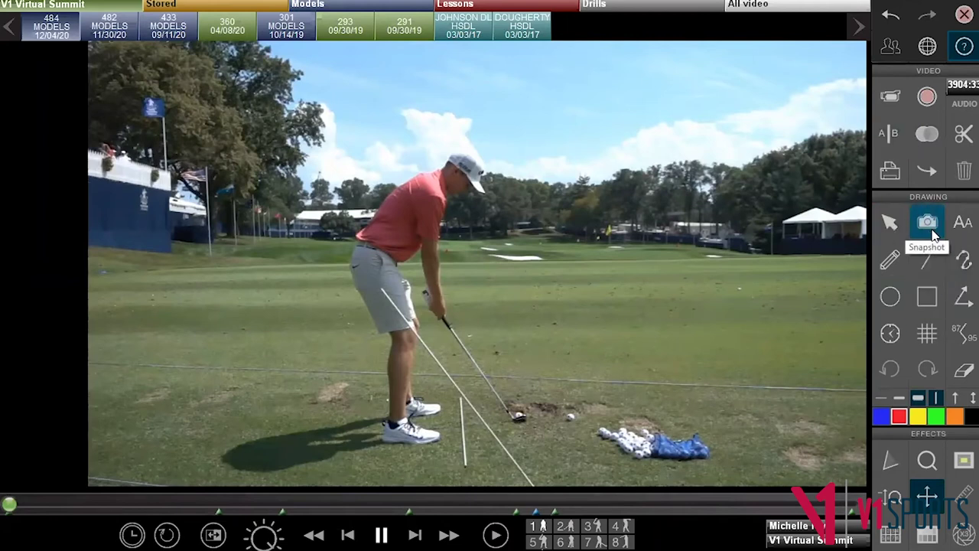
{"action": "left_click", "coordinate": [958, 225]}
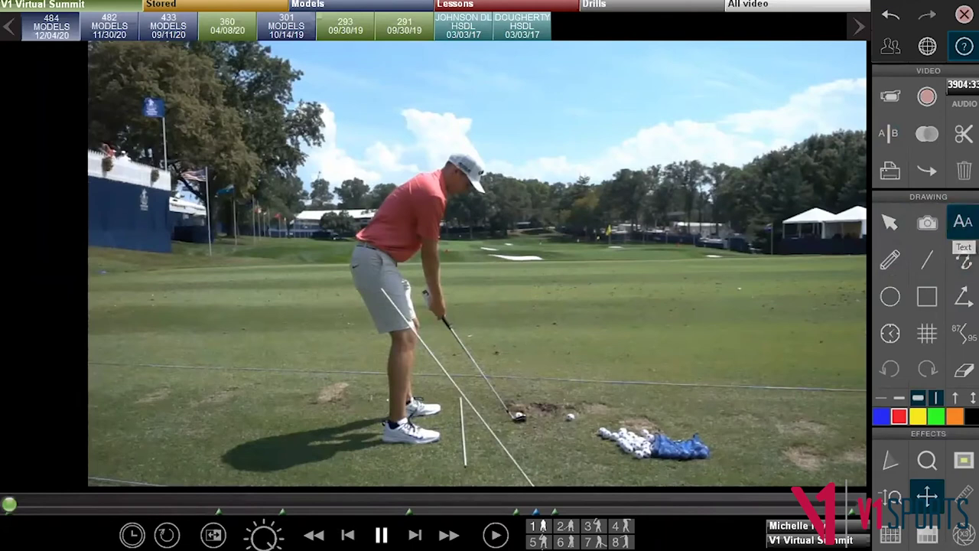
{"action": "left_click", "coordinate": [577, 178]}
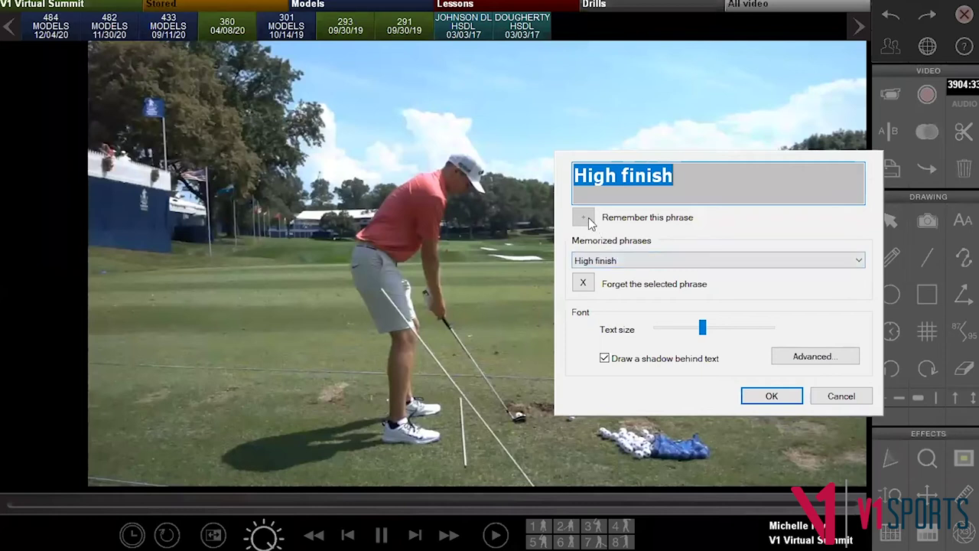
{"action": "left_click", "coordinate": [707, 266]}
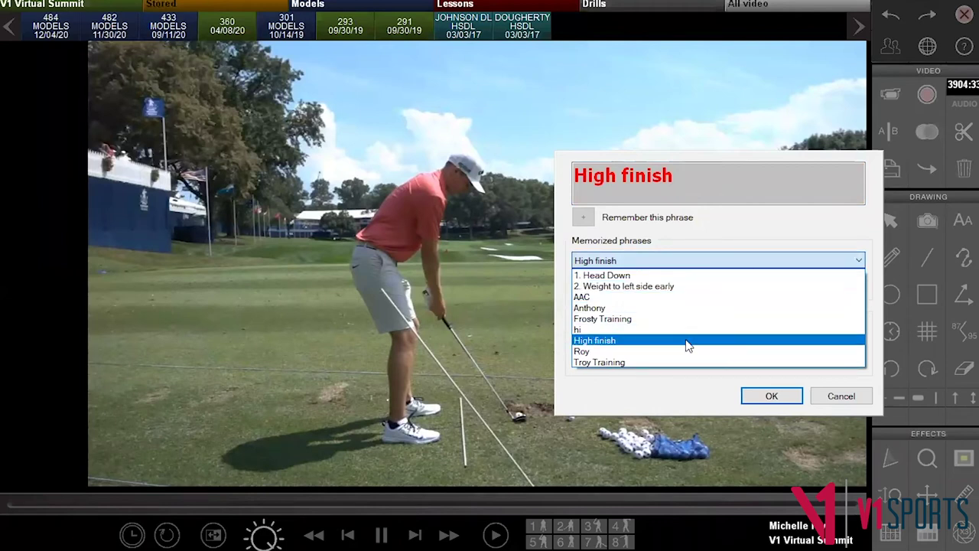
{"action": "left_click", "coordinate": [627, 285]}
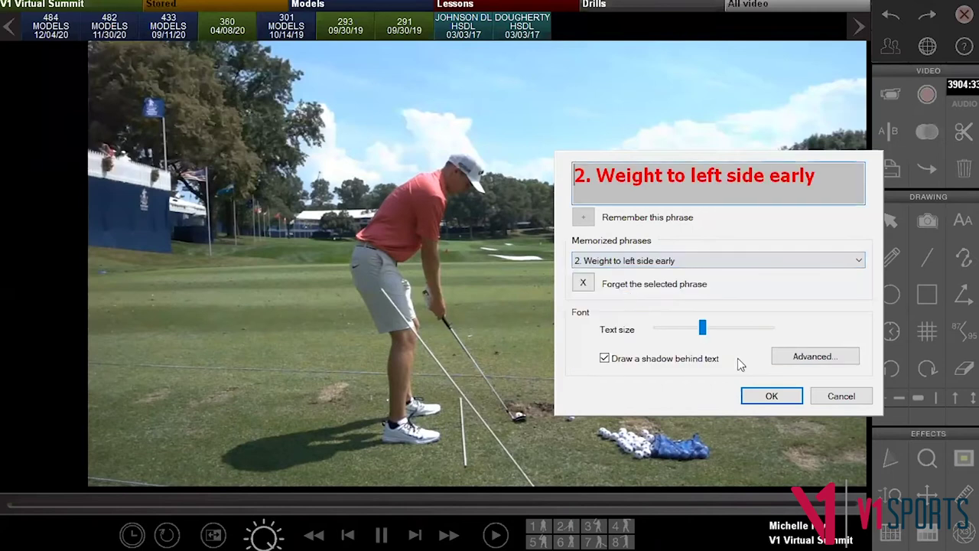
{"action": "left_click", "coordinate": [761, 391]}
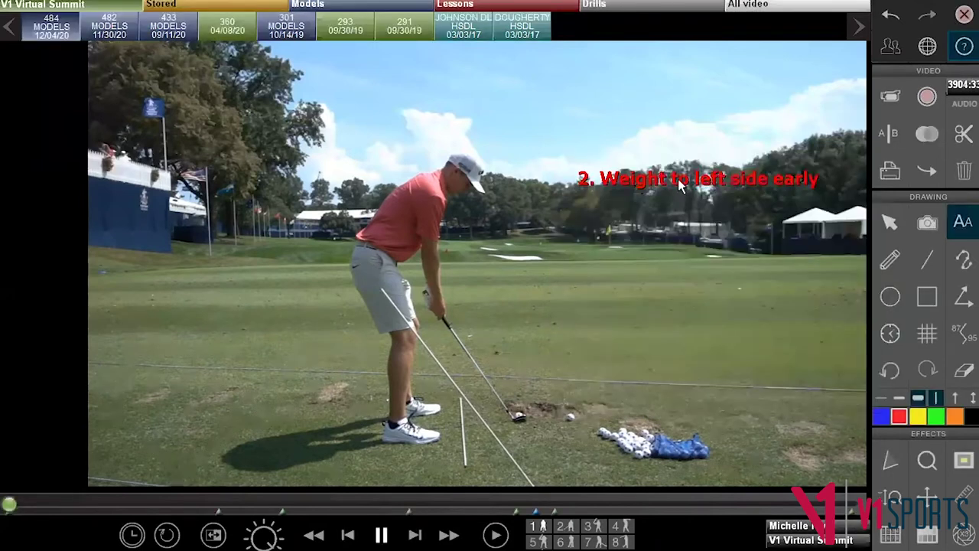
Move the text annotation down onto the grass beside the golfer's hands, and erase it from the video
{"action": "left_click", "coordinate": [679, 186]}
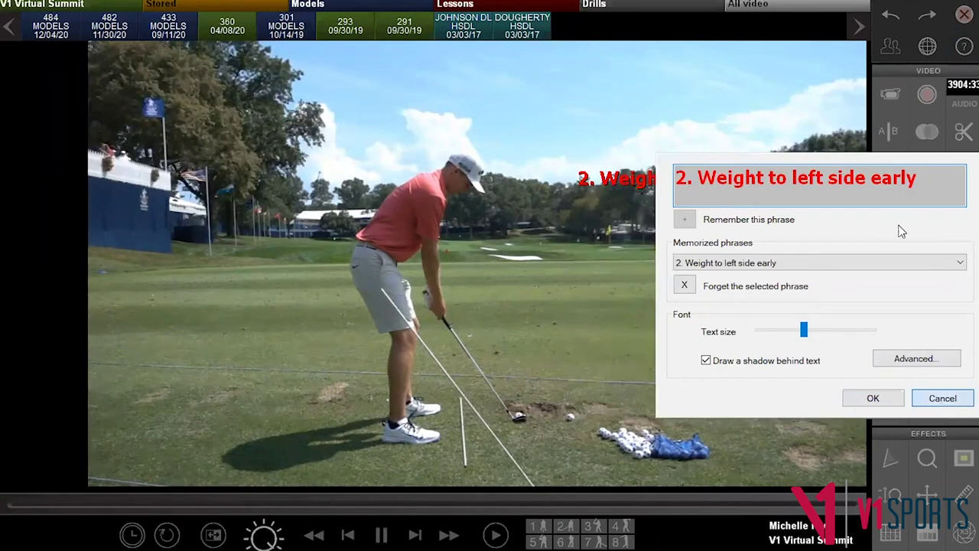
{"action": "key", "text": "Return"}
{"action": "left_click_drag", "start_coordinate": [616, 184], "coordinate": [606, 314]}
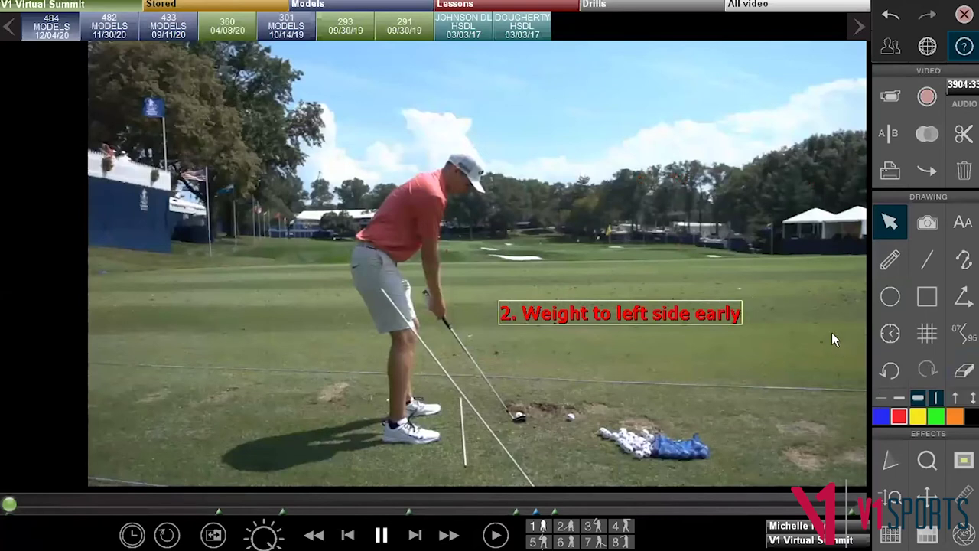
{"action": "left_click", "coordinate": [964, 371]}
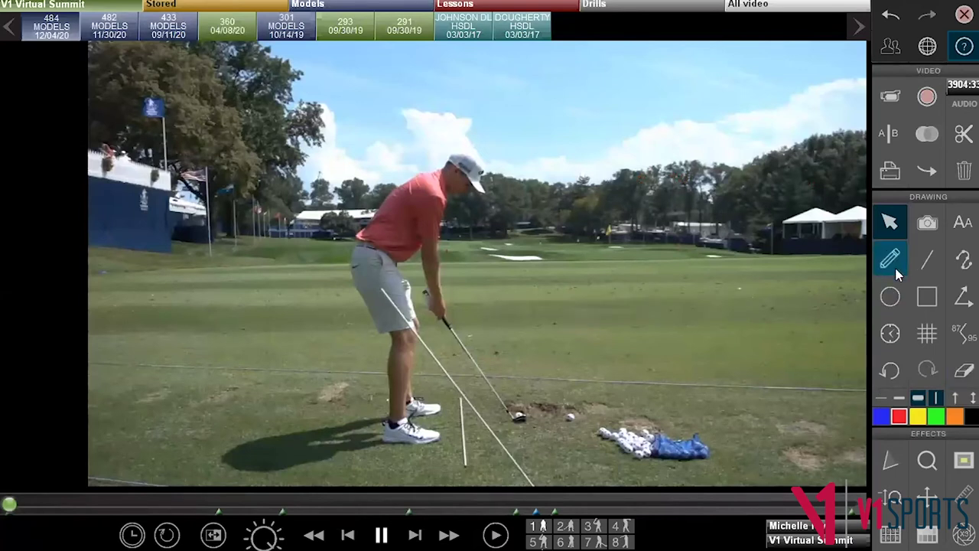
Draw a red circle over the area beside the golfer and erase it
{"action": "left_click", "coordinate": [890, 296]}
{"action": "left_click_drag", "start_coordinate": [609, 202], "coordinate": [411, 314]}
{"action": "left_click", "coordinate": [964, 370]}
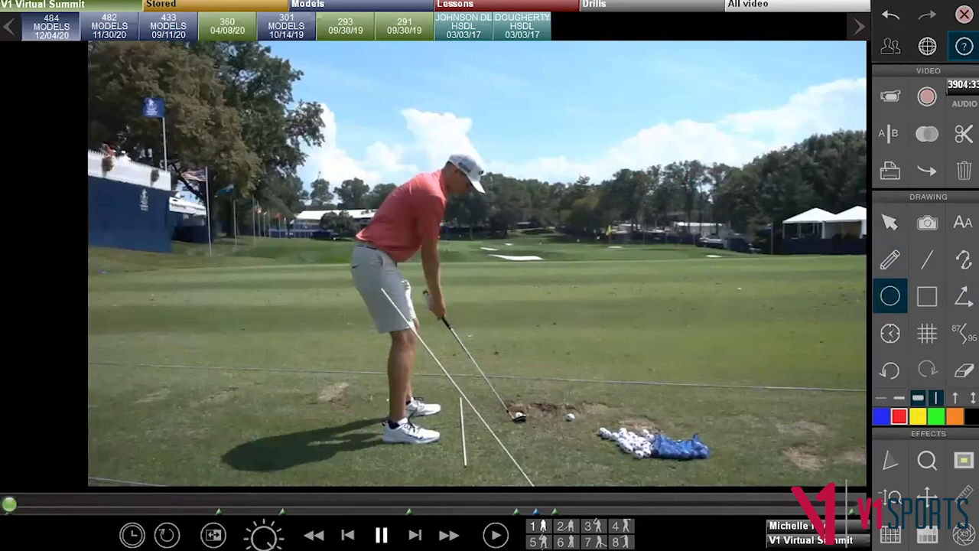
Draw a red angle of about 50° over the fairway beside the golfer and erase it
{"action": "left_click", "coordinate": [964, 296]}
{"action": "left_click_drag", "start_coordinate": [595, 184], "coordinate": [505, 289]}
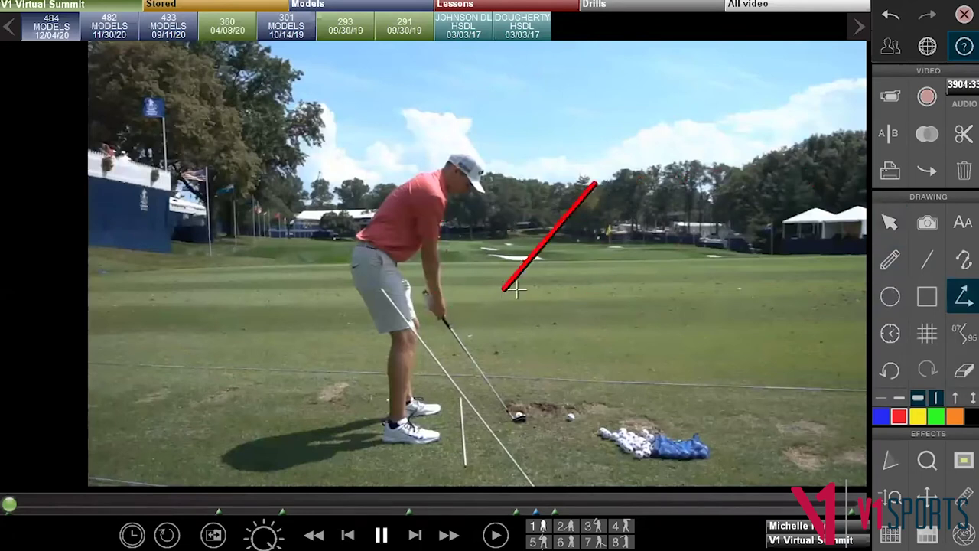
{"action": "left_click", "coordinate": [720, 290]}
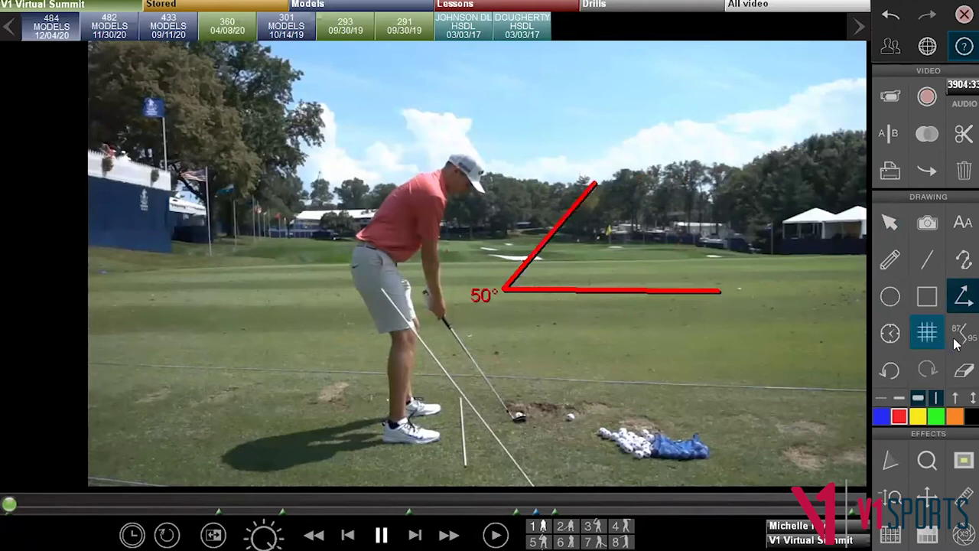
{"action": "left_click", "coordinate": [964, 370]}
Trace connected angles from the golfer's head through hip and knee to ankle, about 100° and 135°, and erase them
{"action": "left_click", "coordinate": [962, 334]}
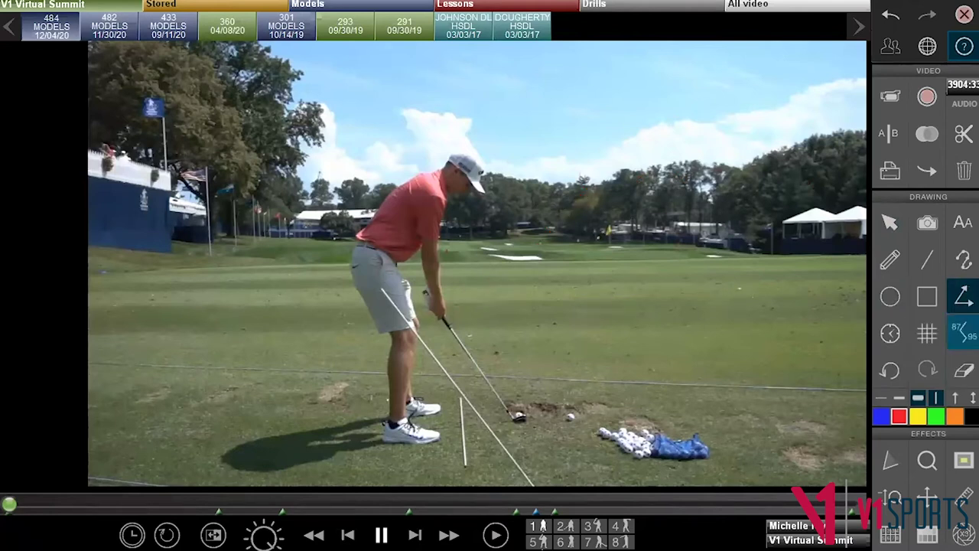
{"action": "left_click_drag", "start_coordinate": [467, 161], "coordinate": [364, 249]}
{"action": "left_click", "coordinate": [412, 332]}
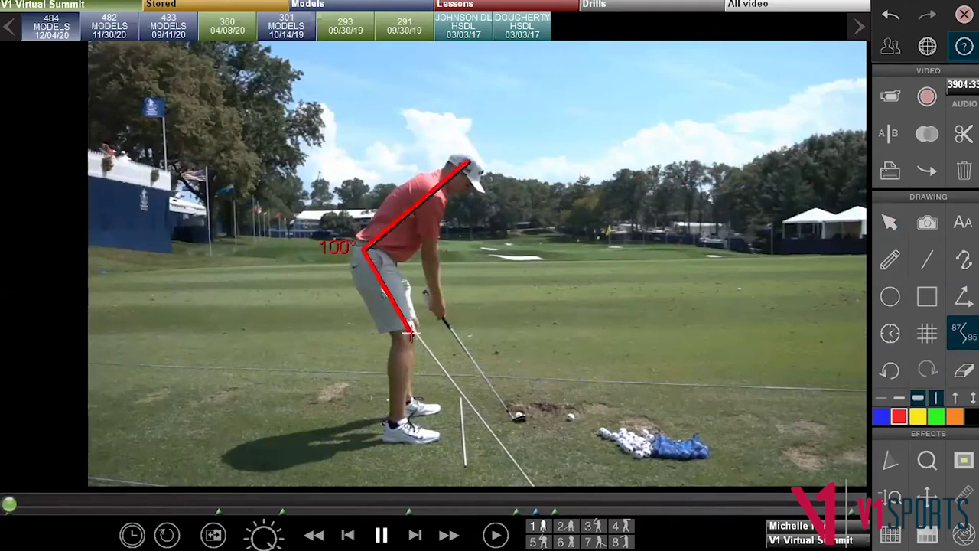
{"action": "left_click", "coordinate": [389, 420]}
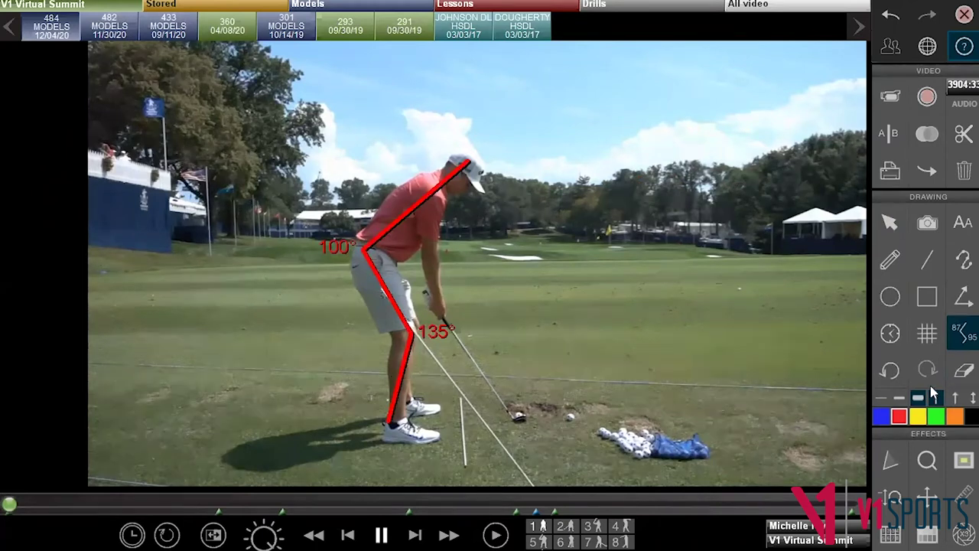
{"action": "left_click", "coordinate": [963, 370]}
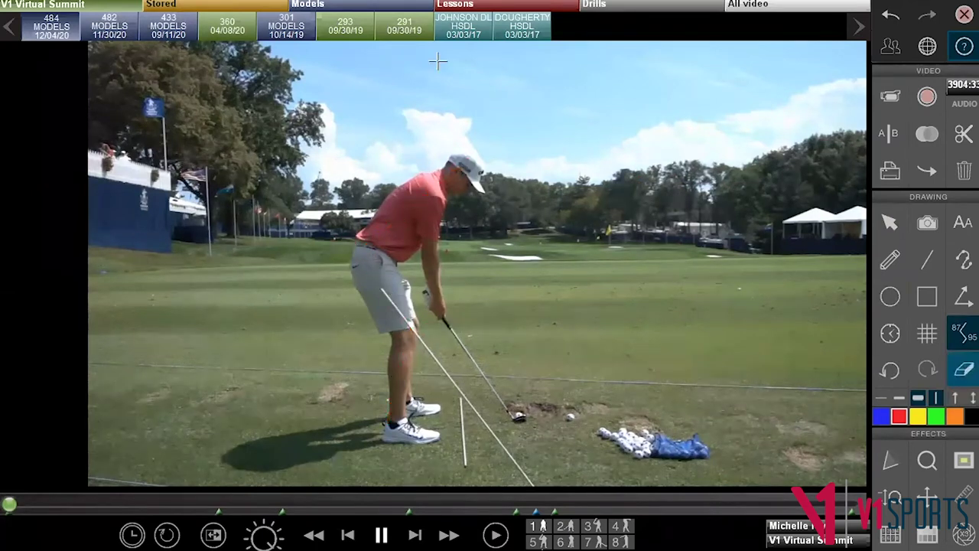
Open model video 433, draw a large red clock around the golfer, and erase it
{"action": "left_click", "coordinate": [170, 35]}
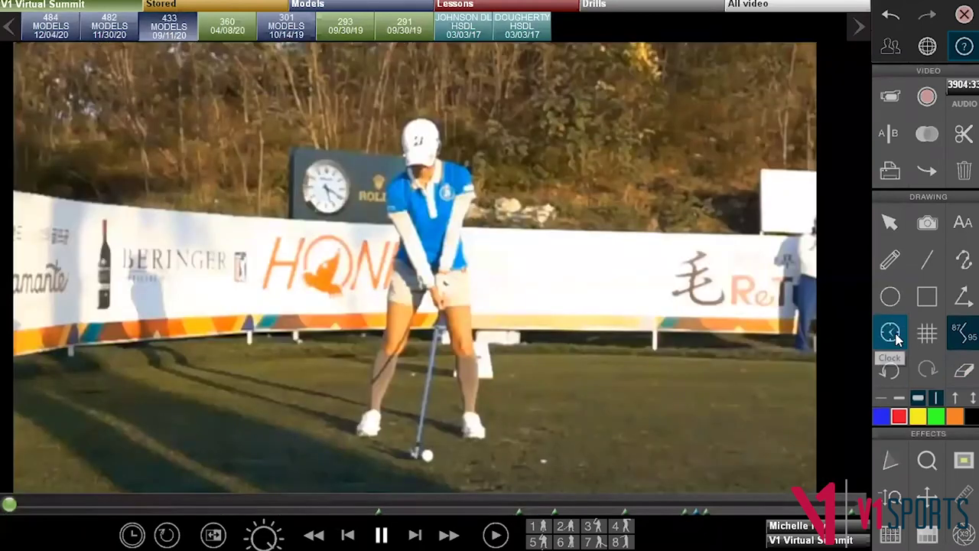
{"action": "left_click", "coordinate": [894, 337]}
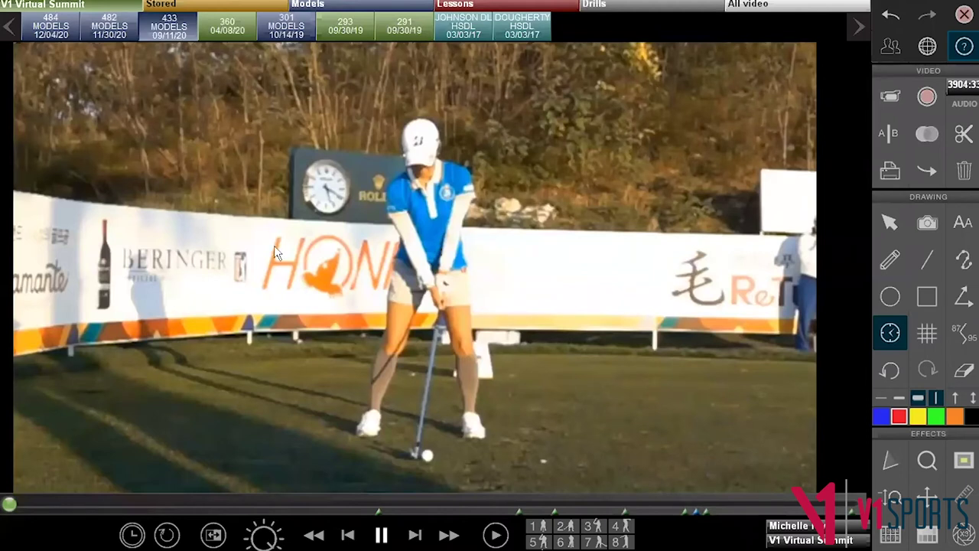
{"action": "left_click_drag", "start_coordinate": [321, 382], "coordinate": [528, 268]}
{"action": "left_click", "coordinate": [888, 223]}
{"action": "left_click_drag", "start_coordinate": [462, 207], "coordinate": [567, 79]}
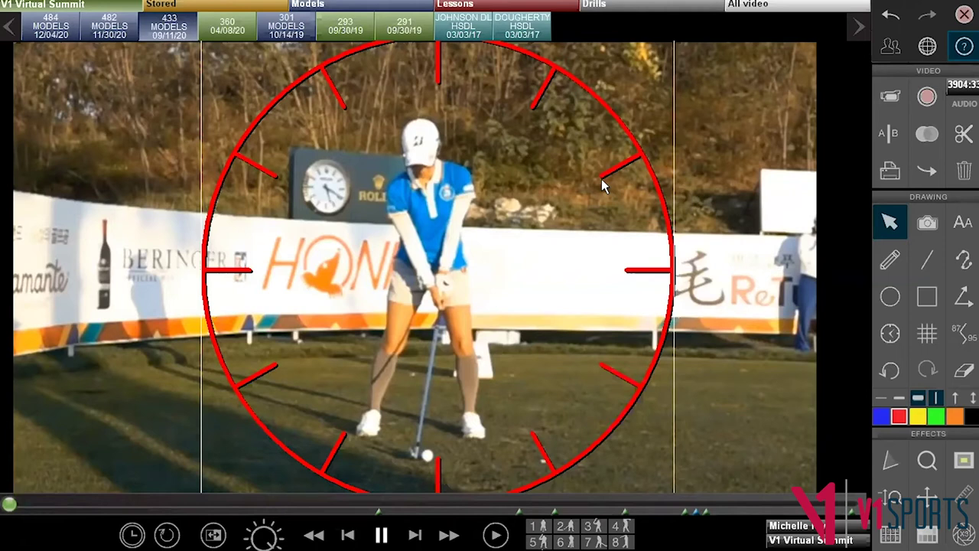
{"action": "left_click", "coordinate": [963, 370]}
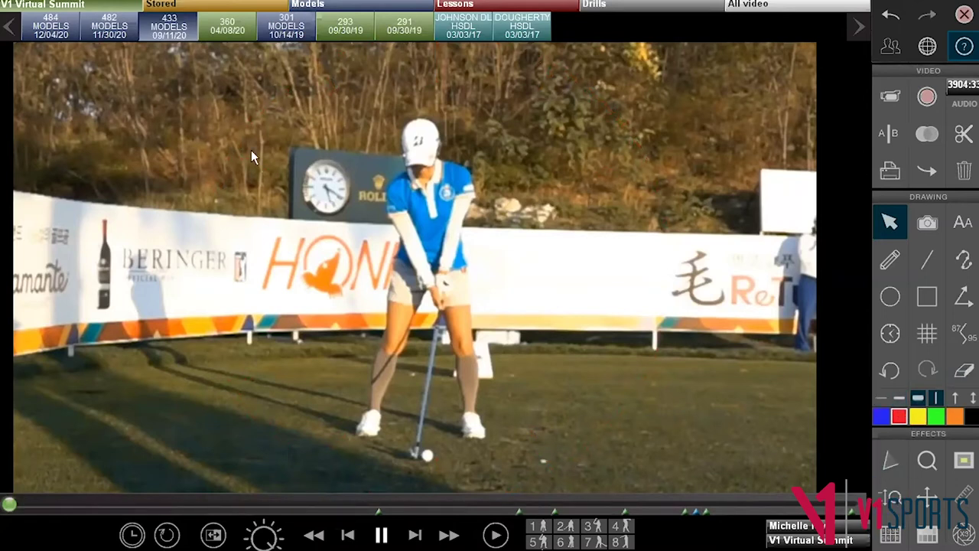
Look through videos 360, 293 and 291, and return to video 293
{"action": "left_click", "coordinate": [219, 26]}
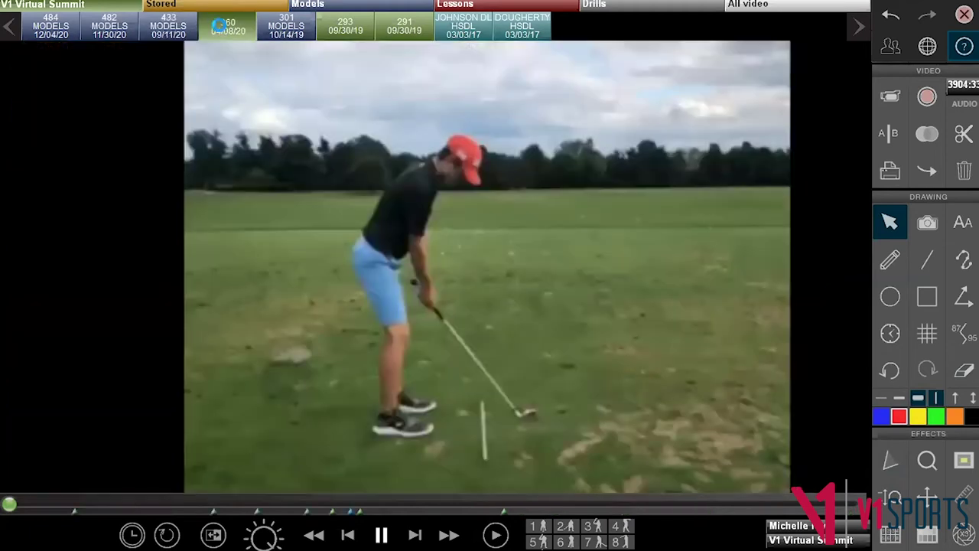
{"action": "left_click", "coordinate": [346, 27]}
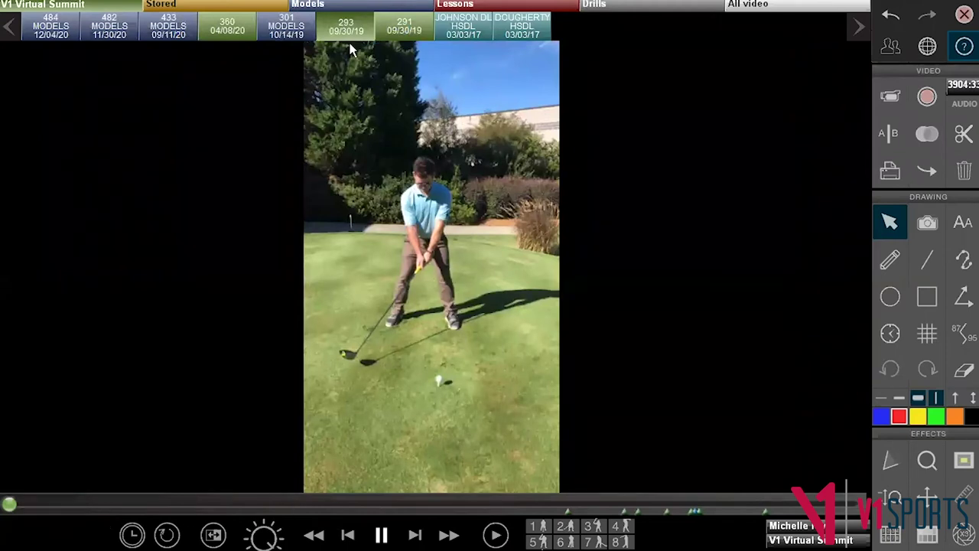
{"action": "key", "text": "Right"}
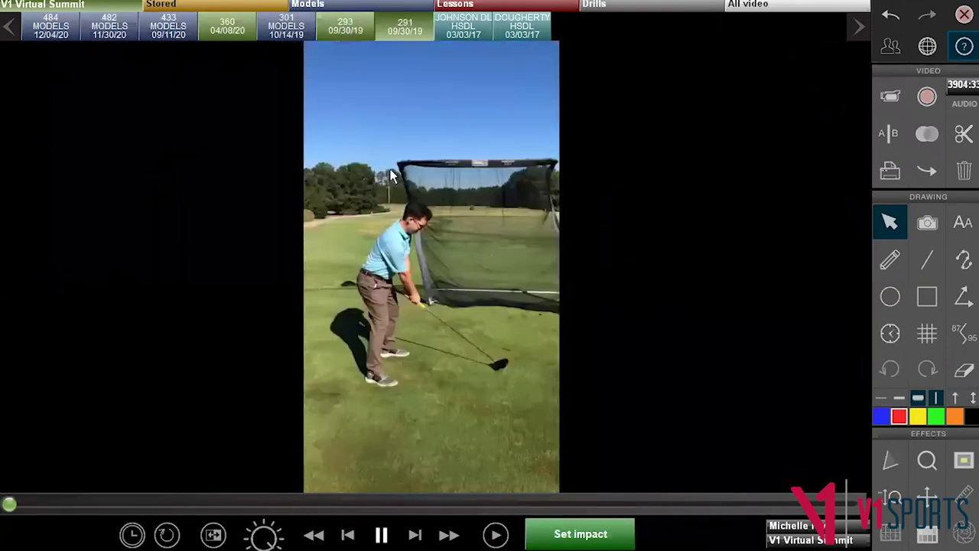
{"action": "left_click", "coordinate": [342, 43]}
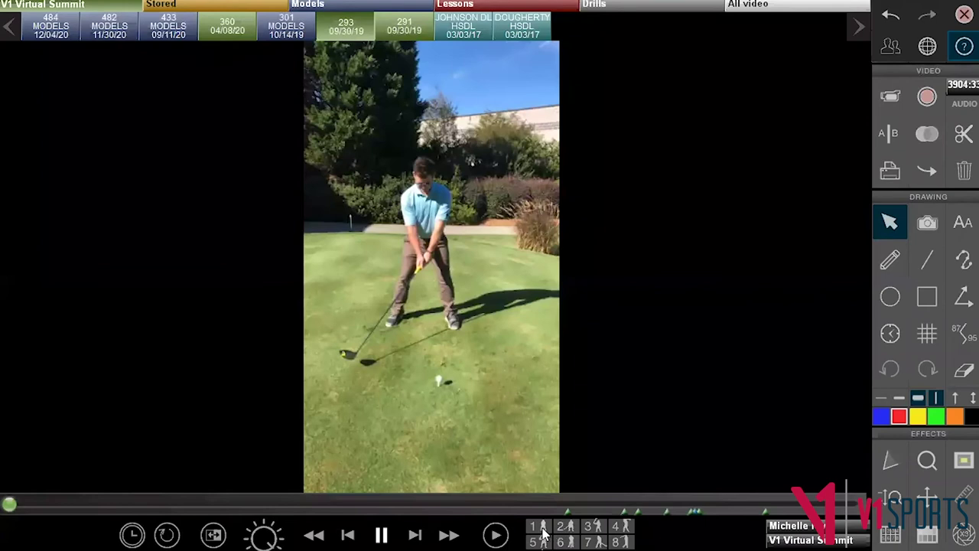
Review the golfer in video 293 at swing positions 6, 7, 8, 4 and 1
{"action": "left_click", "coordinate": [623, 533]}
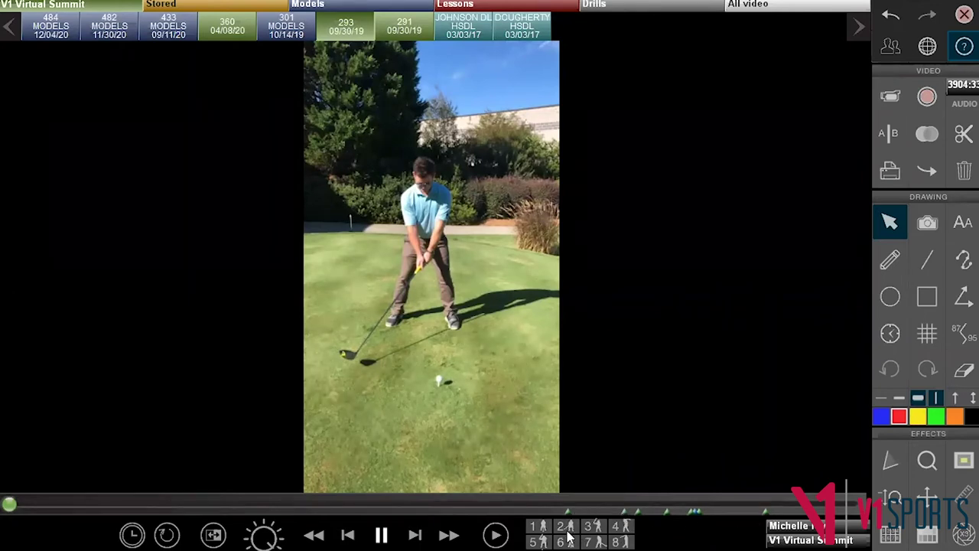
{"action": "left_click", "coordinate": [566, 540]}
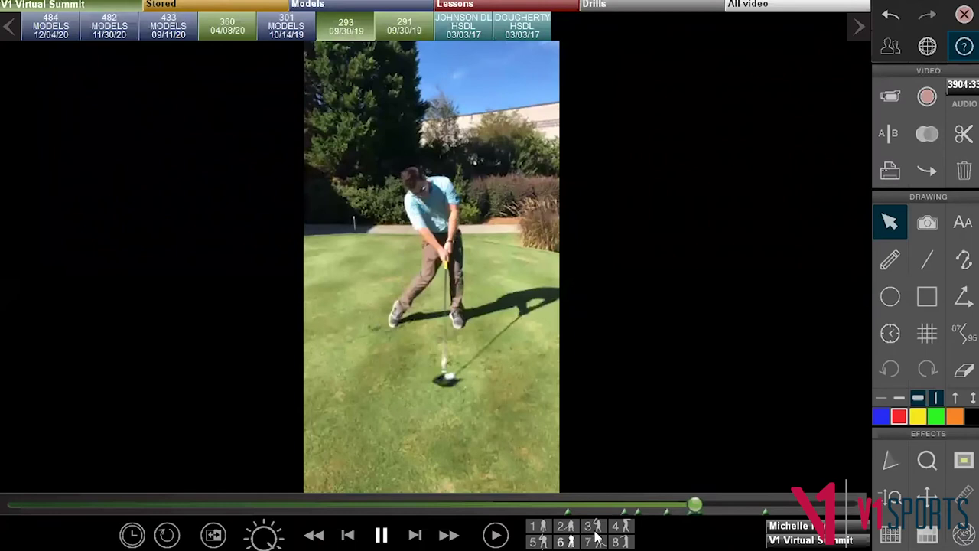
{"action": "left_click", "coordinate": [595, 540]}
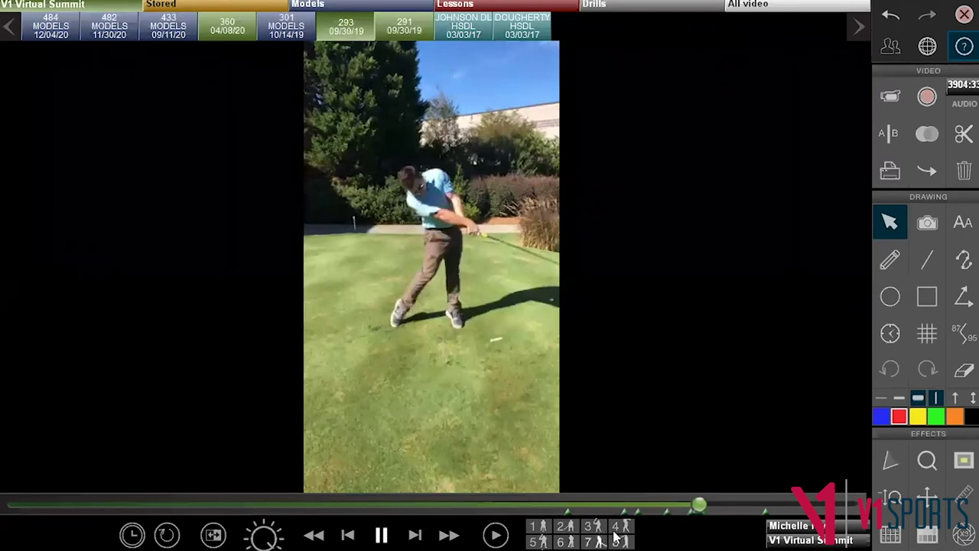
{"action": "left_click", "coordinate": [619, 541]}
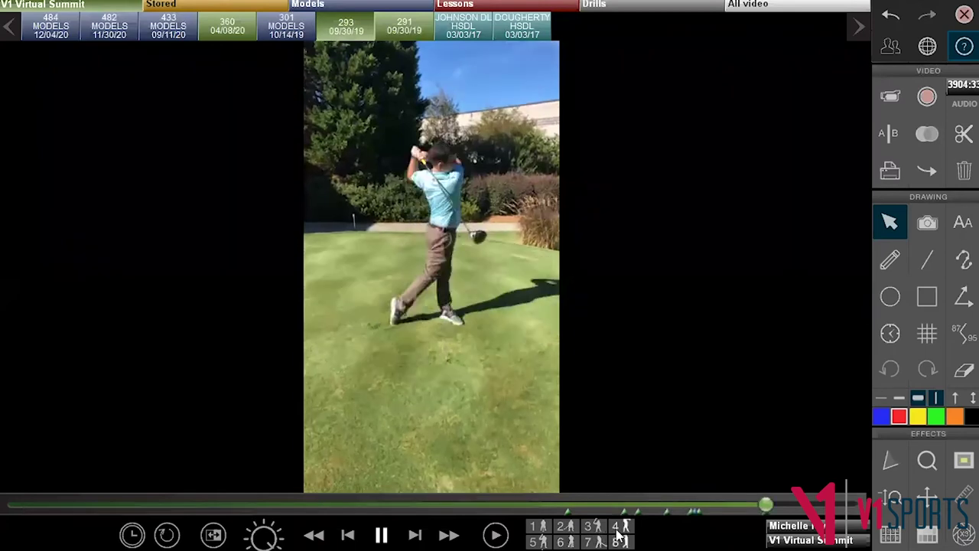
{"action": "left_click", "coordinate": [620, 526]}
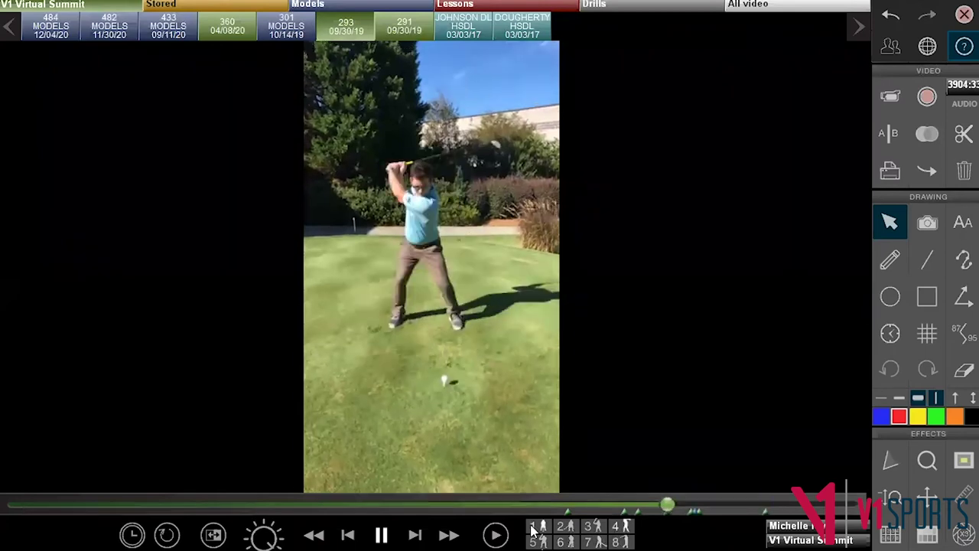
{"action": "left_click", "coordinate": [533, 530]}
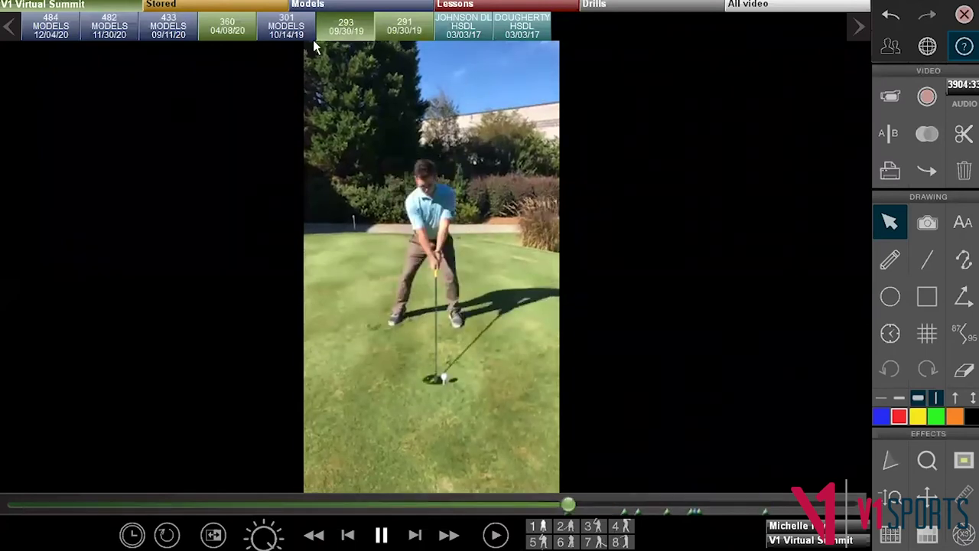
Open video 291, find the frame where the club meets the ball, and set it as impact
{"action": "left_click", "coordinate": [404, 30]}
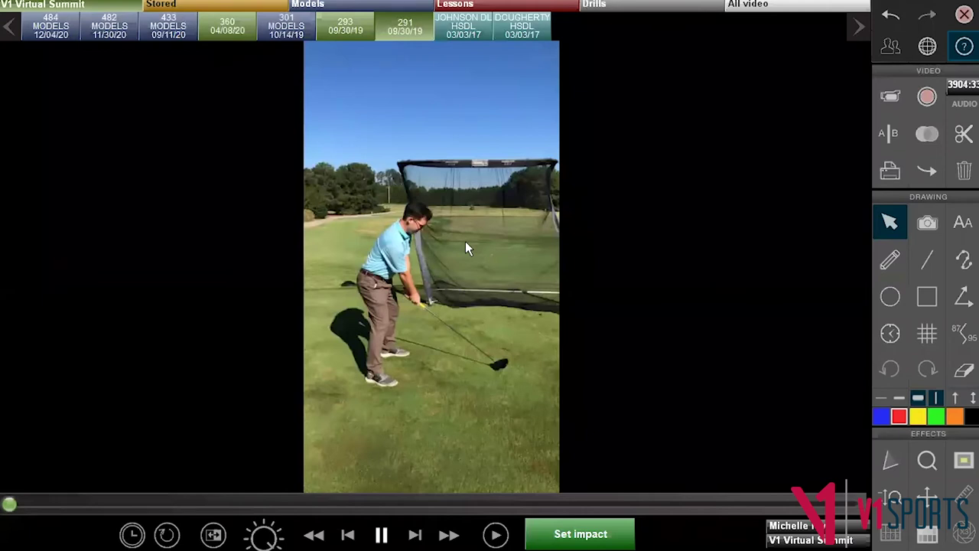
{"action": "left_click_drag", "start_coordinate": [11, 503], "coordinate": [469, 499]}
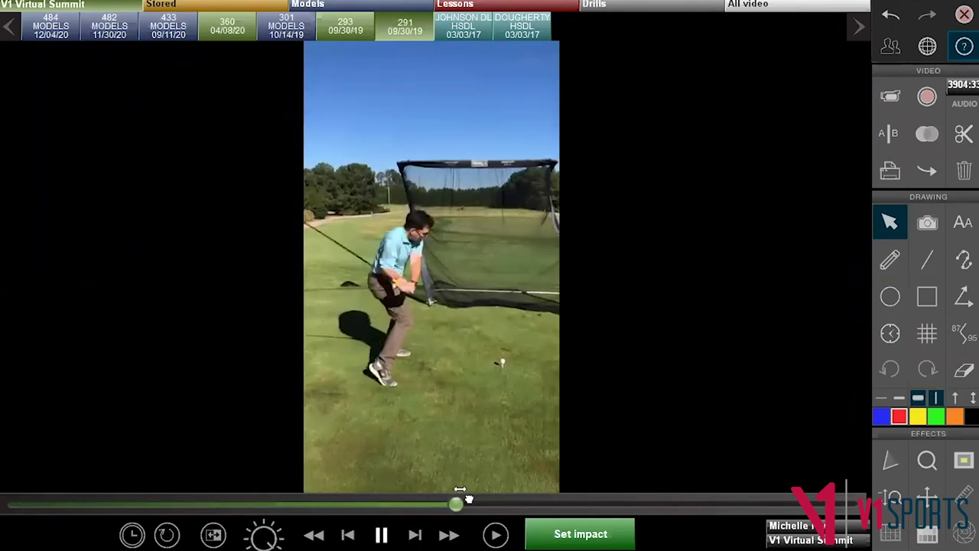
{"action": "left_click", "coordinate": [351, 536]}
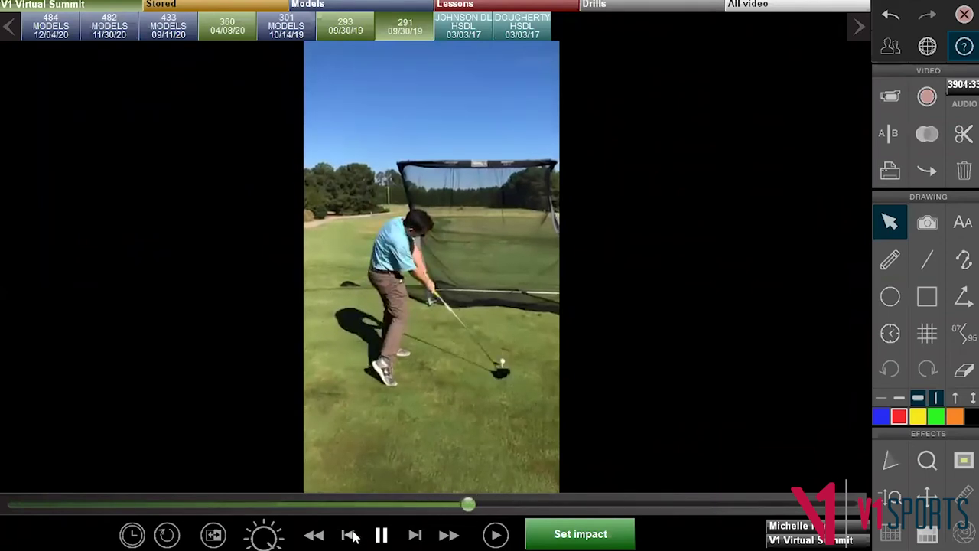
{"action": "left_click", "coordinate": [578, 535]}
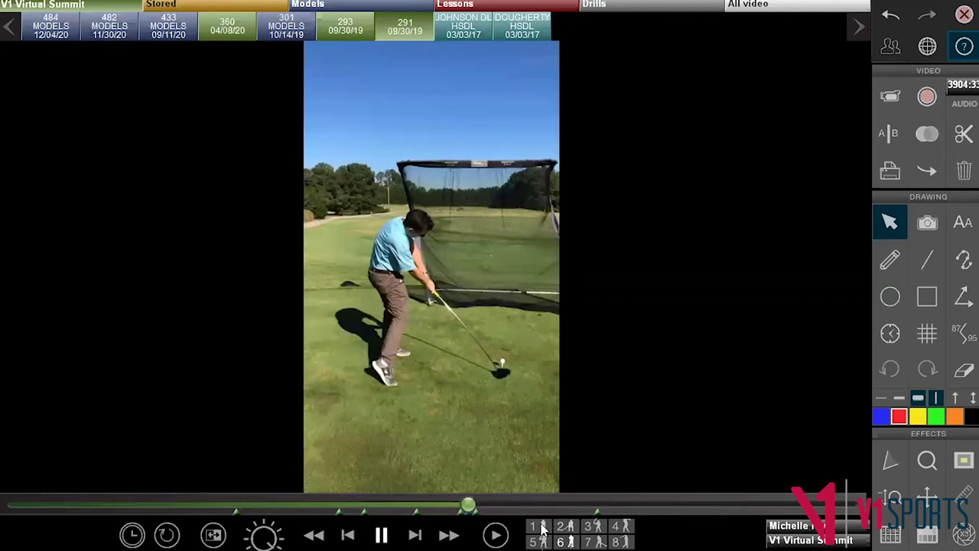
Check swing positions 1 and 2 in video 291, and move position 2 to a slightly later takeaway frame
{"action": "left_click", "coordinate": [543, 528]}
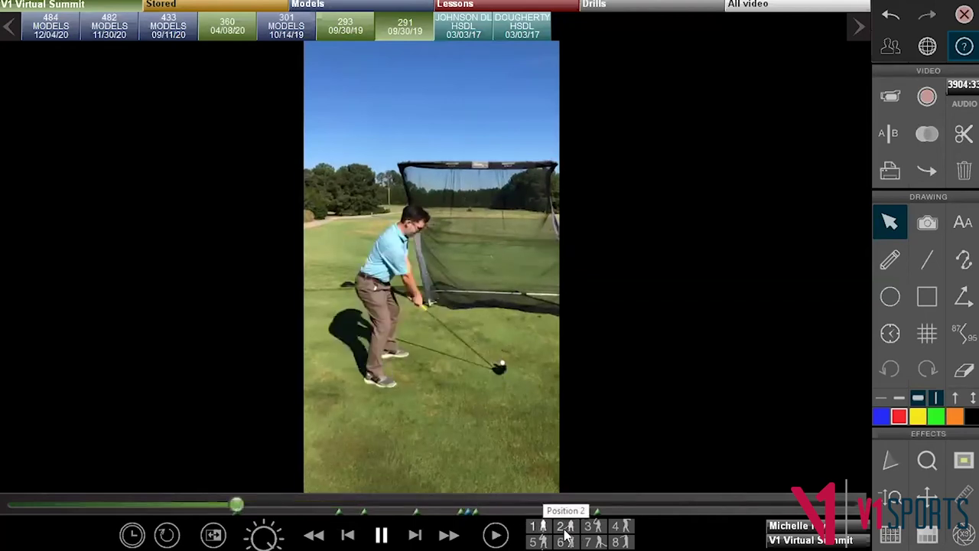
{"action": "left_click", "coordinate": [564, 535]}
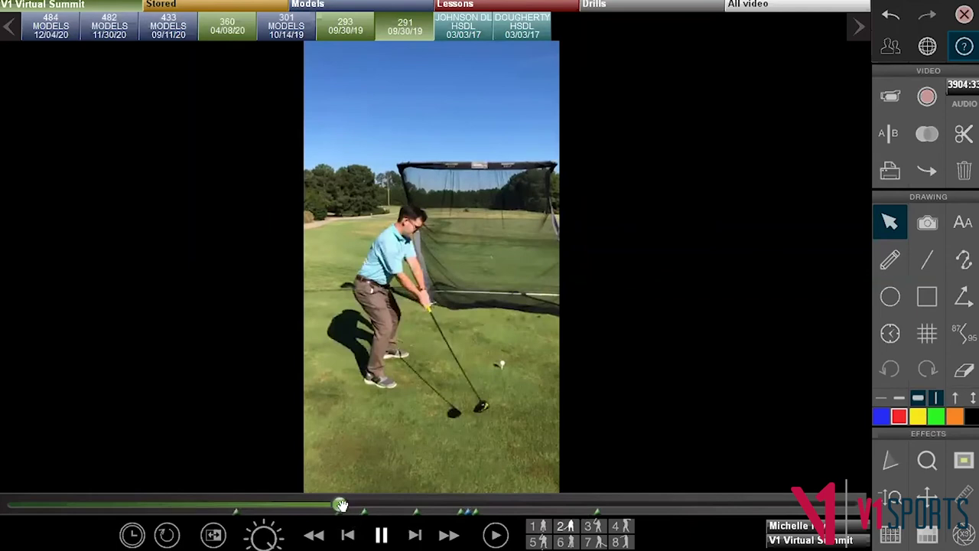
{"action": "left_click_drag", "start_coordinate": [338, 501], "coordinate": [345, 503]}
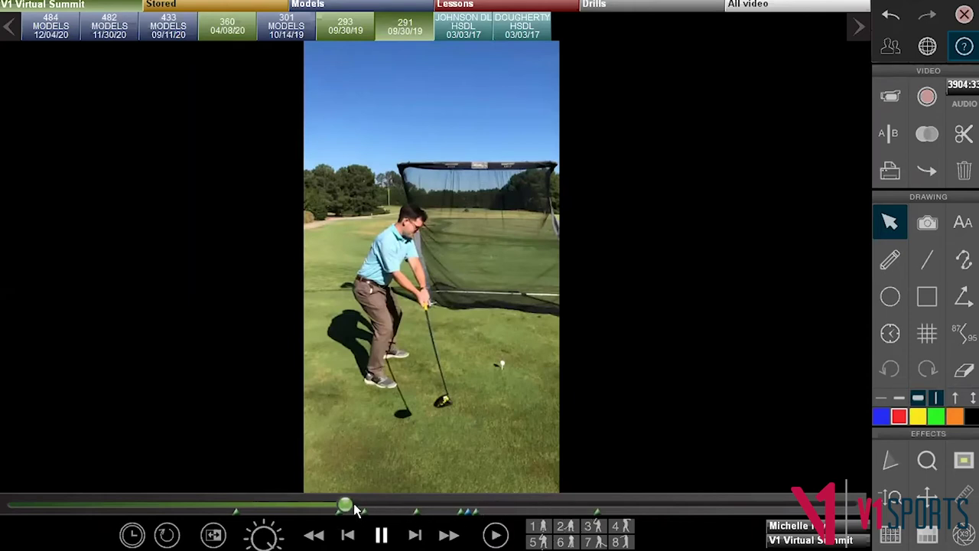
{"action": "left_click", "coordinate": [564, 528]}
Set up a side-by-side comparison of video 291 with model video 484
{"action": "left_click", "coordinate": [889, 133]}
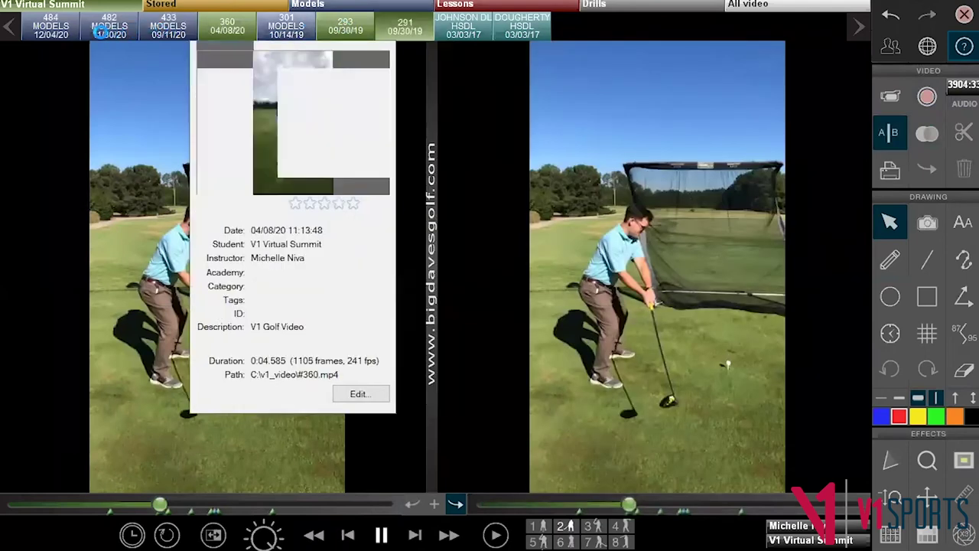
{"action": "mouse_move", "coordinate": [57, 35]}
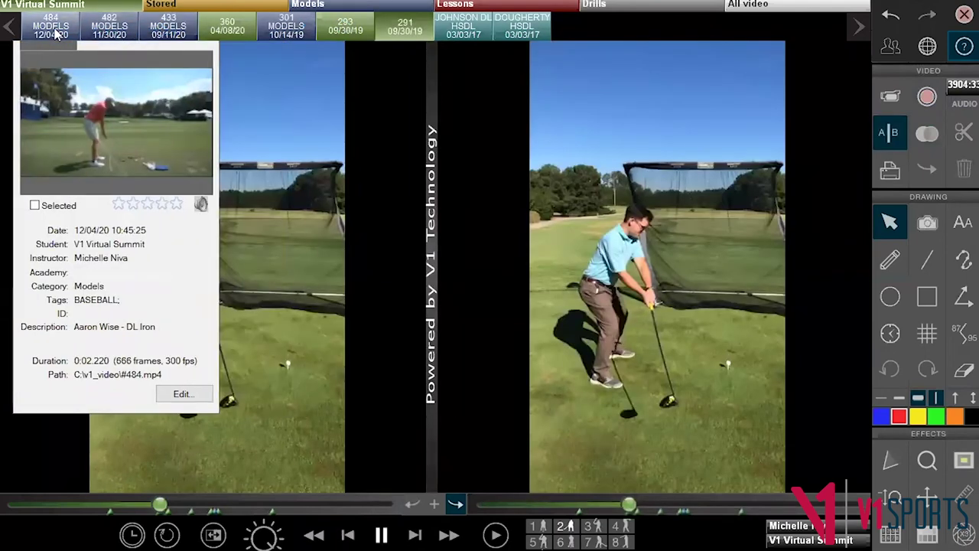
{"action": "left_click_drag", "start_coordinate": [57, 36], "coordinate": [736, 368]}
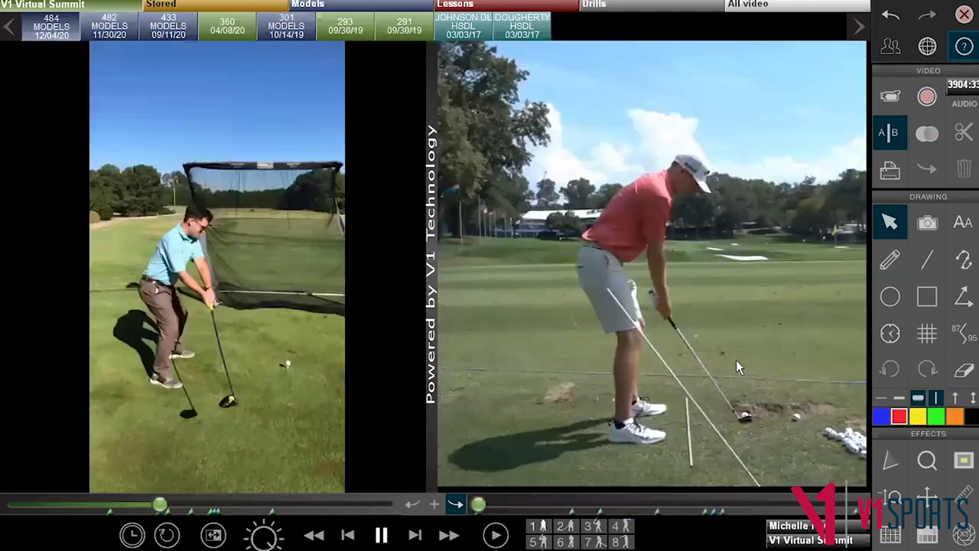
Link both videos, compare them at swing positions 6, 7, 4, 2 and 3, and return to video 291 alone
{"action": "left_click", "coordinate": [434, 511]}
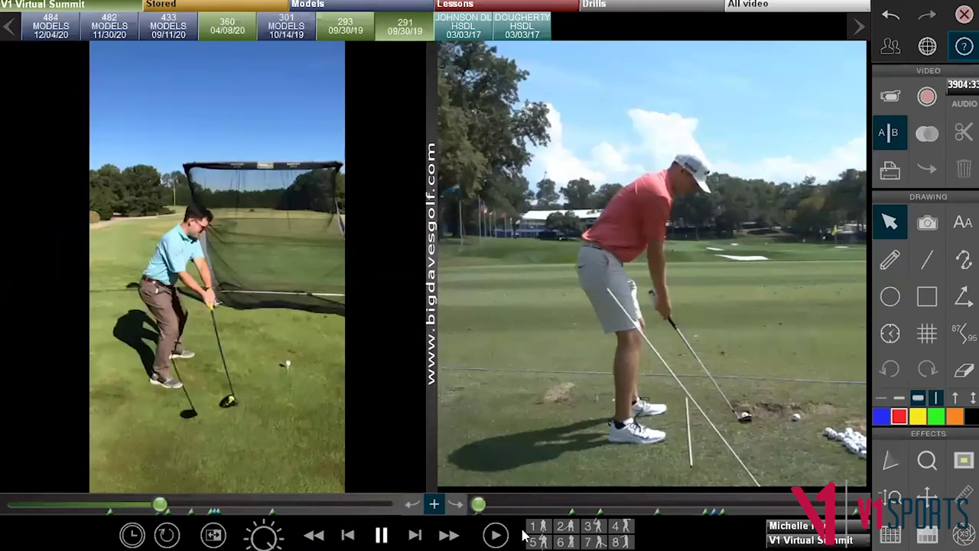
{"action": "left_click", "coordinate": [566, 531]}
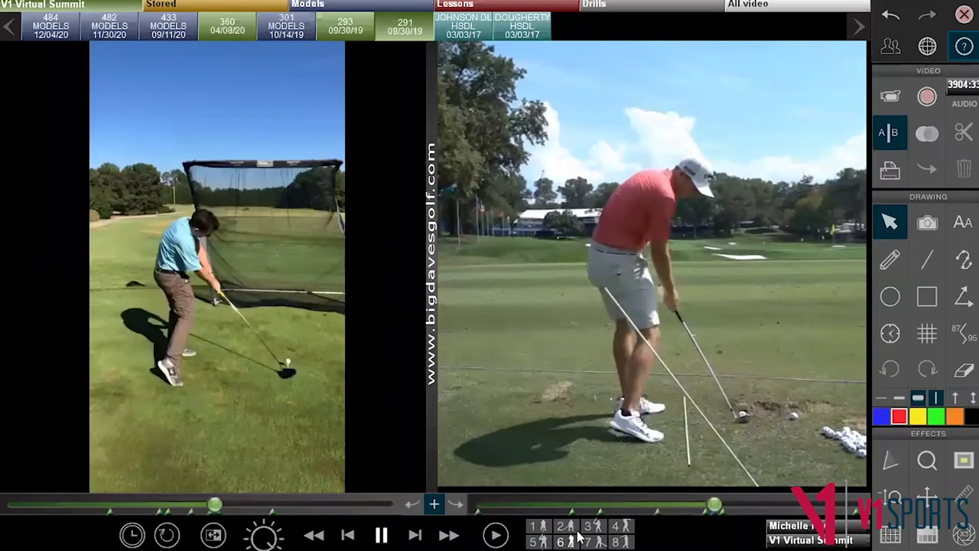
{"action": "left_click", "coordinate": [627, 537]}
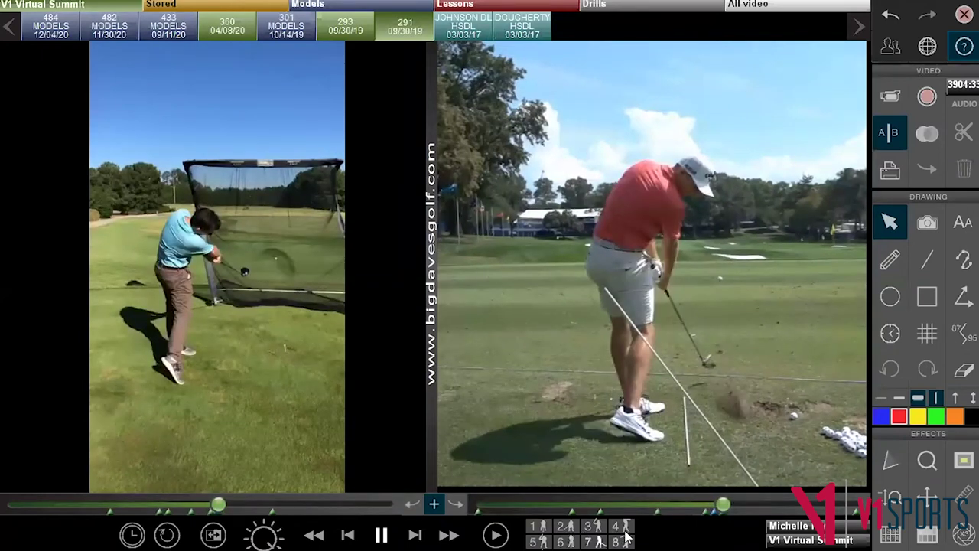
{"action": "left_click", "coordinate": [594, 528]}
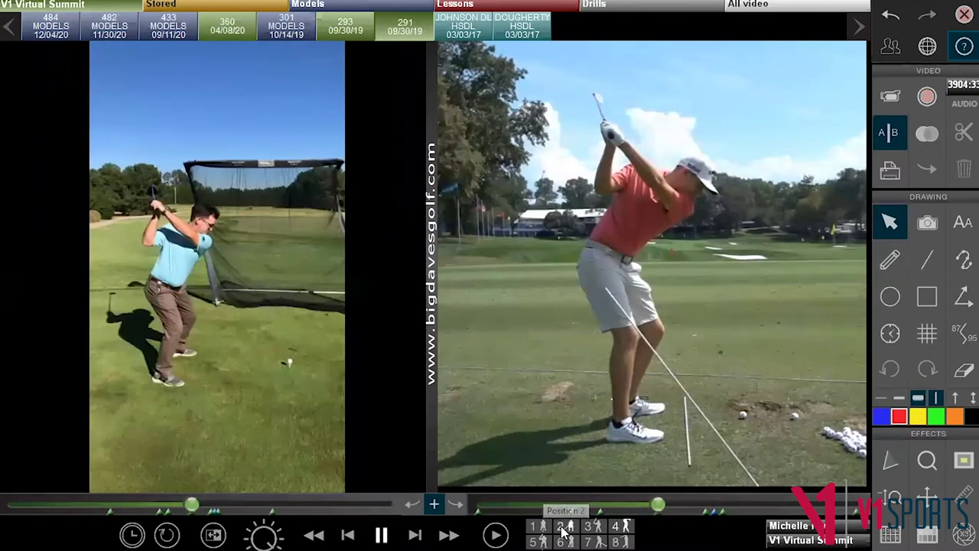
{"action": "left_click", "coordinate": [562, 530]}
{"action": "left_click", "coordinate": [596, 533]}
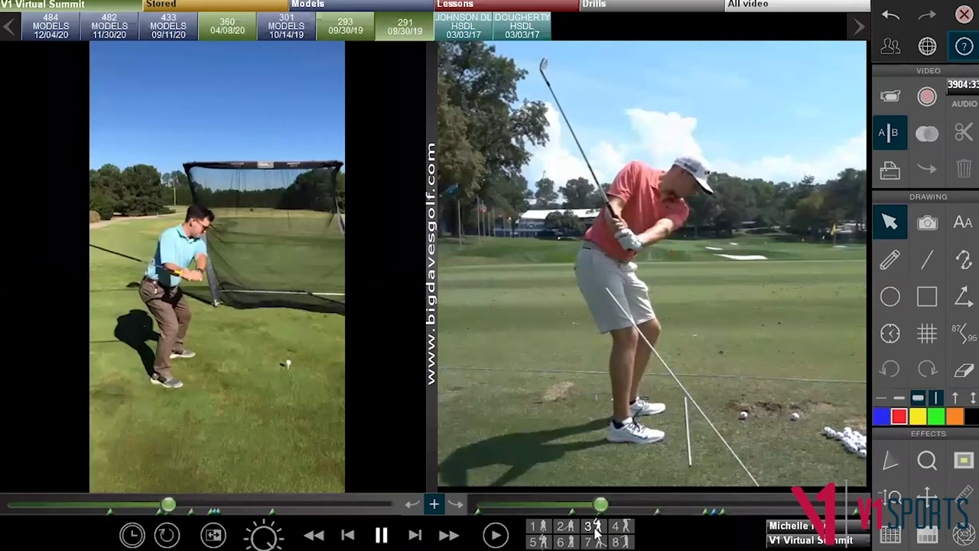
{"action": "left_click", "coordinate": [886, 133]}
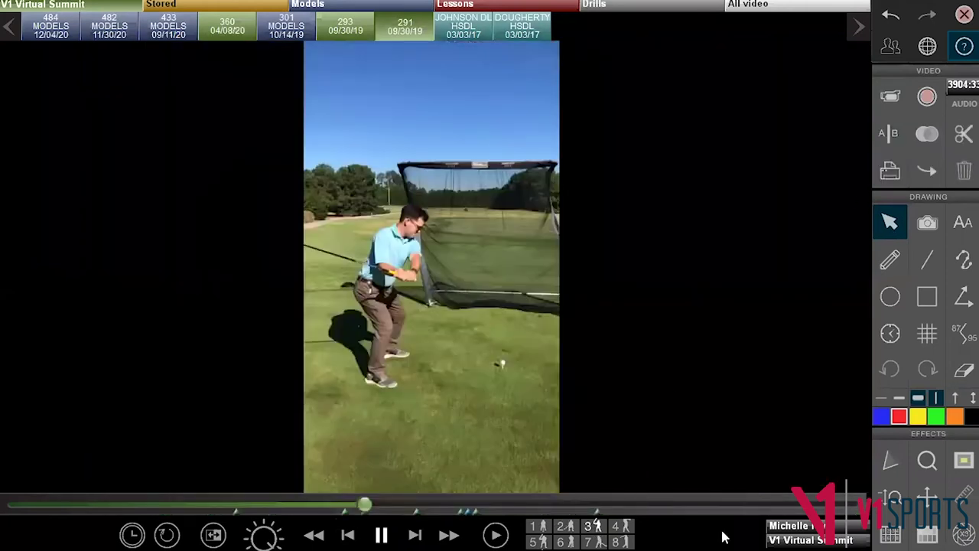
At swing position 1, draw a red shaded plane wedge from the clubhead, with edges through the golfer's hip and shoulder
{"action": "left_click", "coordinate": [899, 493]}
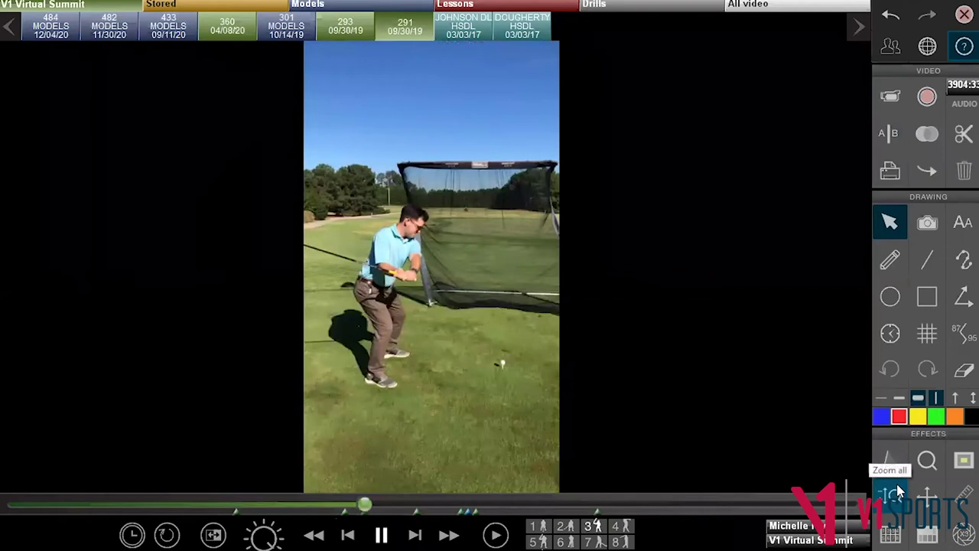
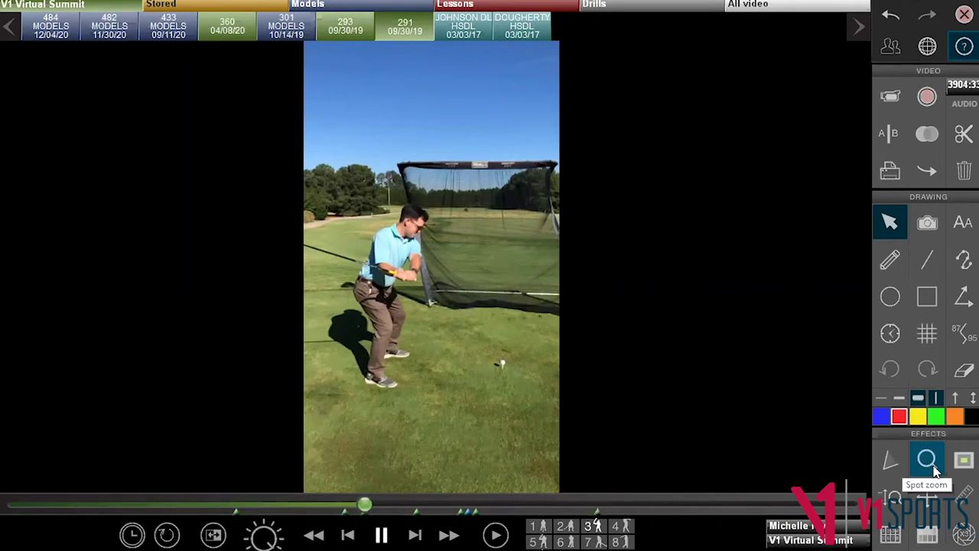
{"action": "left_click", "coordinate": [545, 527]}
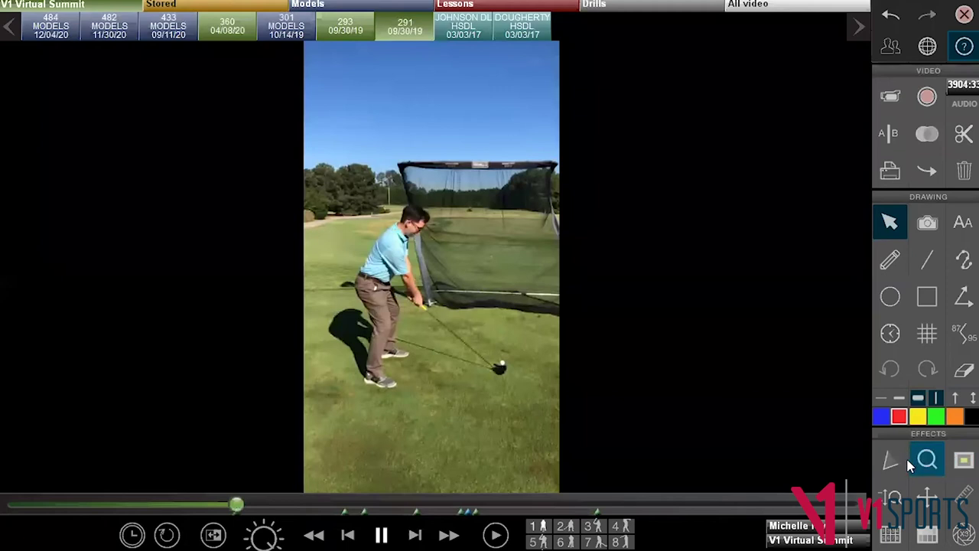
{"action": "left_click", "coordinate": [880, 469]}
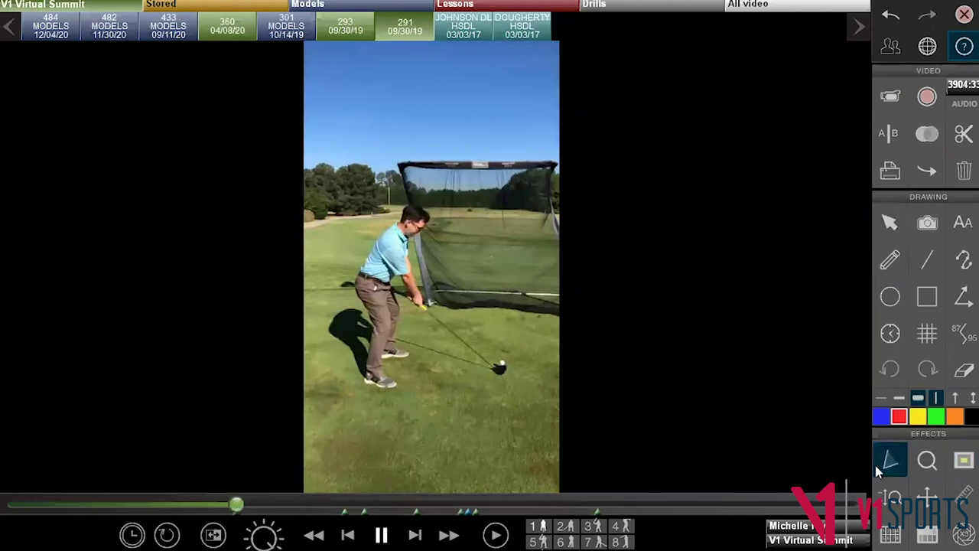
{"action": "left_click_drag", "start_coordinate": [499, 369], "coordinate": [358, 191]}
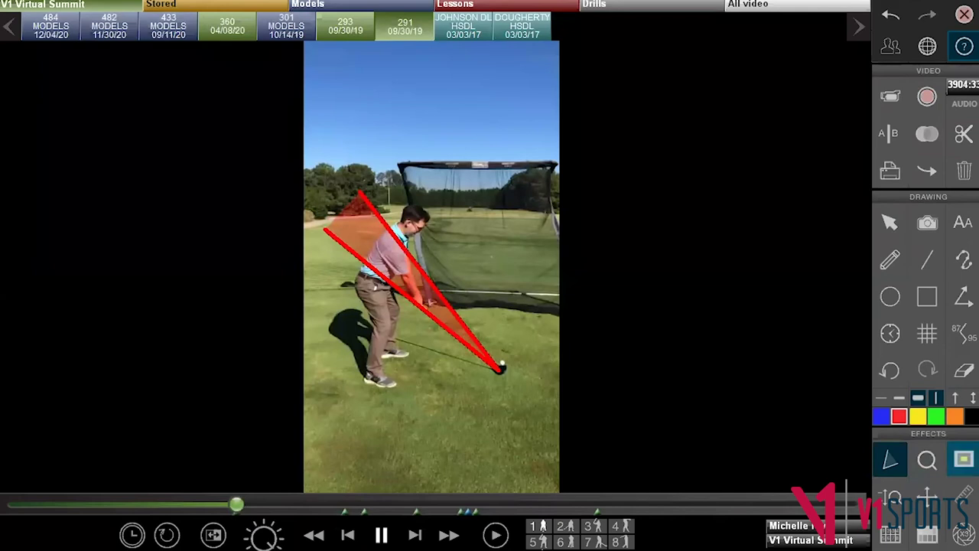
Erase the red plane wedge and magnify the golfer from the head down to the hands
{"action": "left_click", "coordinate": [964, 370]}
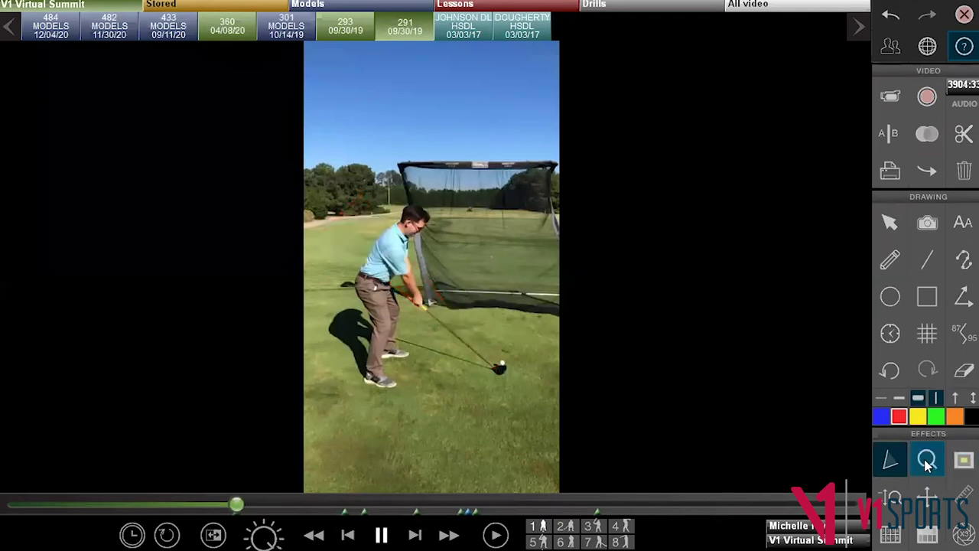
{"action": "left_click", "coordinate": [927, 463]}
{"action": "left_click_drag", "start_coordinate": [416, 229], "coordinate": [423, 301]}
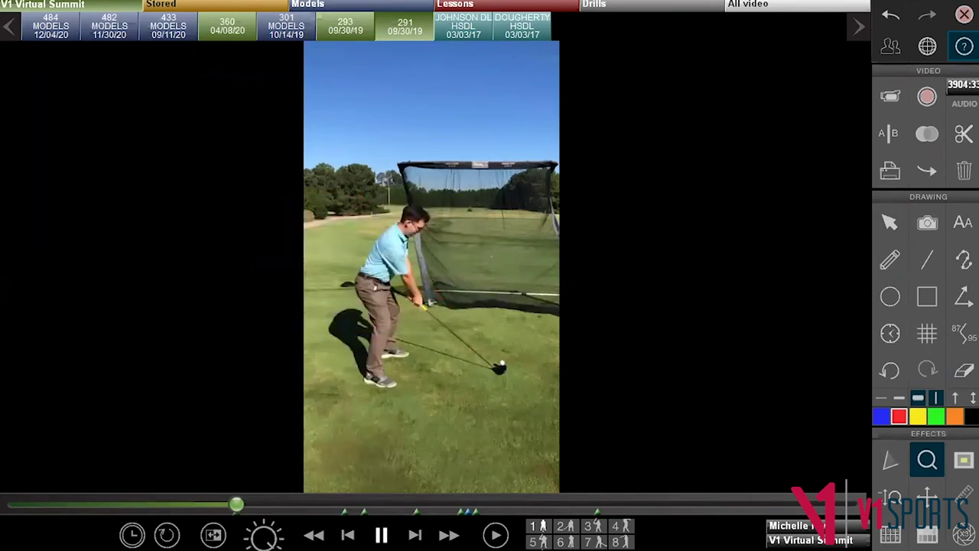
Try the brightening effect on areas around the golfer and over the whole video frame, and clear it
{"action": "left_click", "coordinate": [963, 459]}
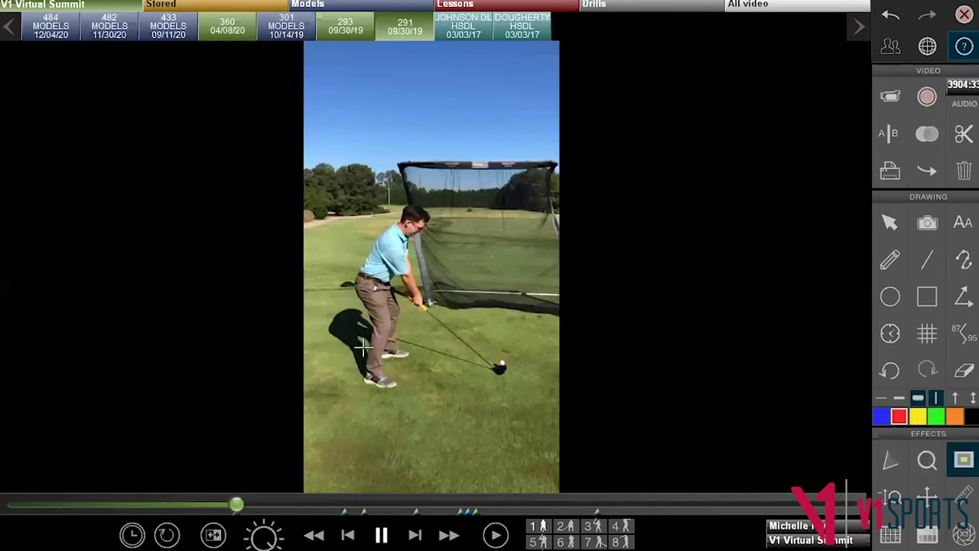
{"action": "left_click", "coordinate": [354, 382]}
{"action": "left_click_drag", "start_coordinate": [404, 335], "coordinate": [526, 299]}
{"action": "left_click_drag", "start_coordinate": [302, 491], "coordinate": [561, 36]}
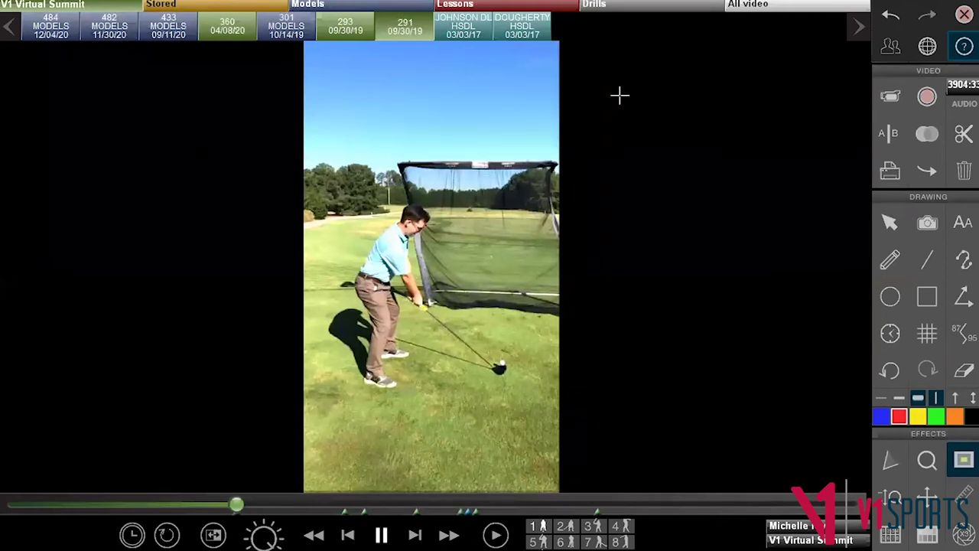
{"action": "left_click", "coordinate": [964, 369]}
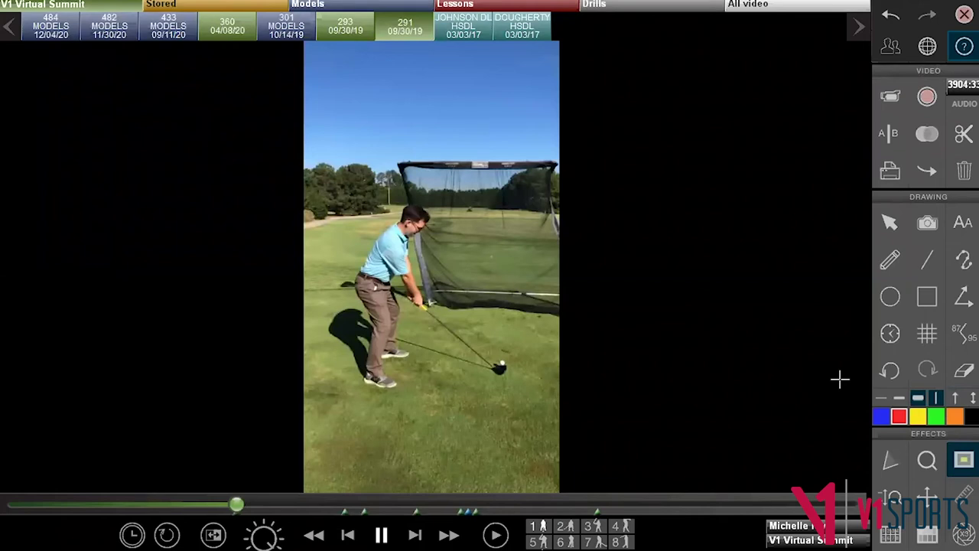
View all eight swing positions of video 291 in one grid and return to the single video
{"action": "left_click", "coordinate": [891, 538]}
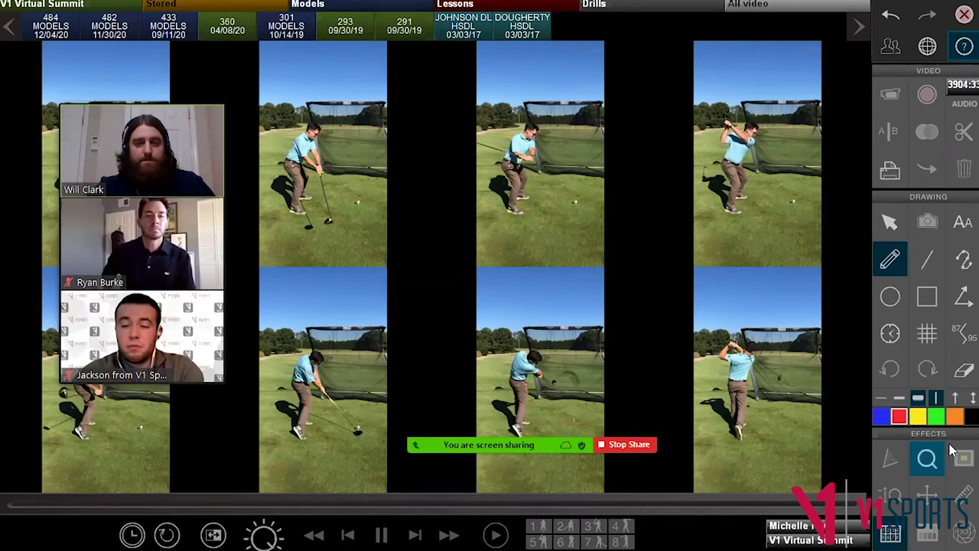
{"action": "left_click", "coordinate": [894, 534]}
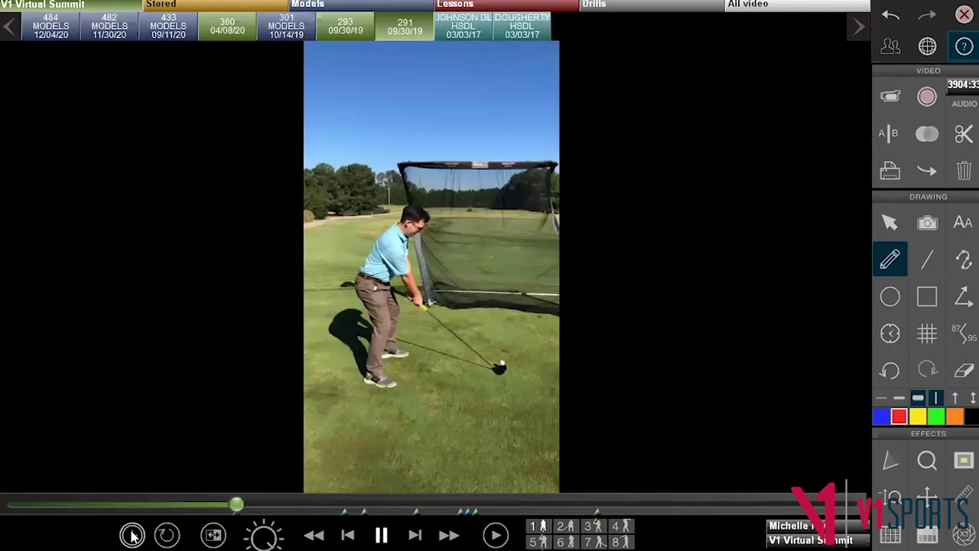
Place a red clock face on the frame, move it around the golfer's body, and erase it
{"action": "left_click", "coordinate": [885, 342]}
{"action": "left_click", "coordinate": [463, 188]}
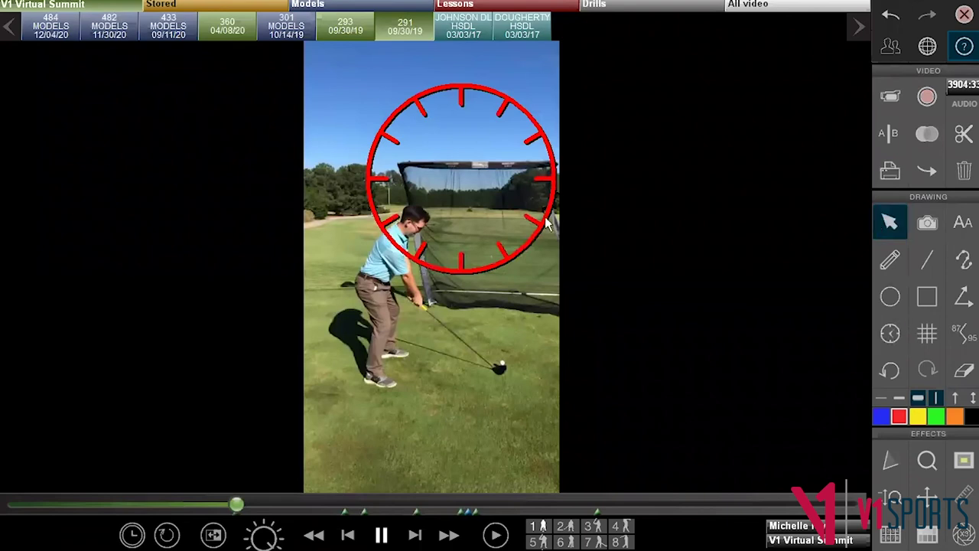
{"action": "left_click_drag", "start_coordinate": [530, 238], "coordinate": [472, 355]}
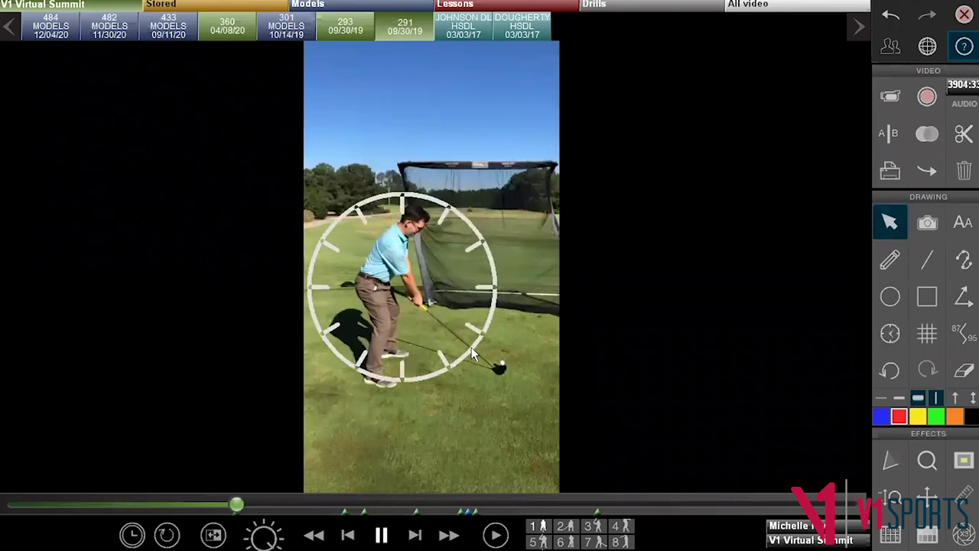
{"action": "left_click", "coordinate": [472, 354]}
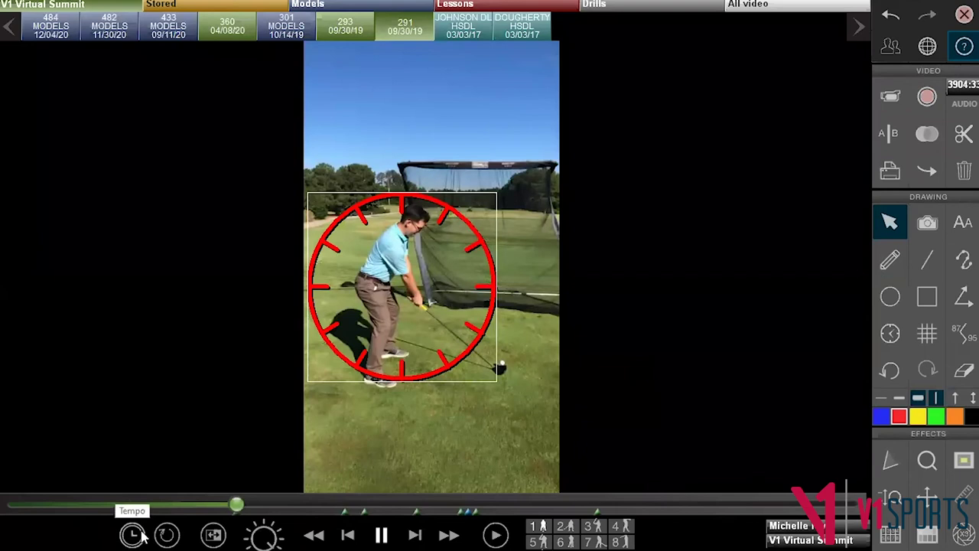
{"action": "left_click", "coordinate": [963, 370]}
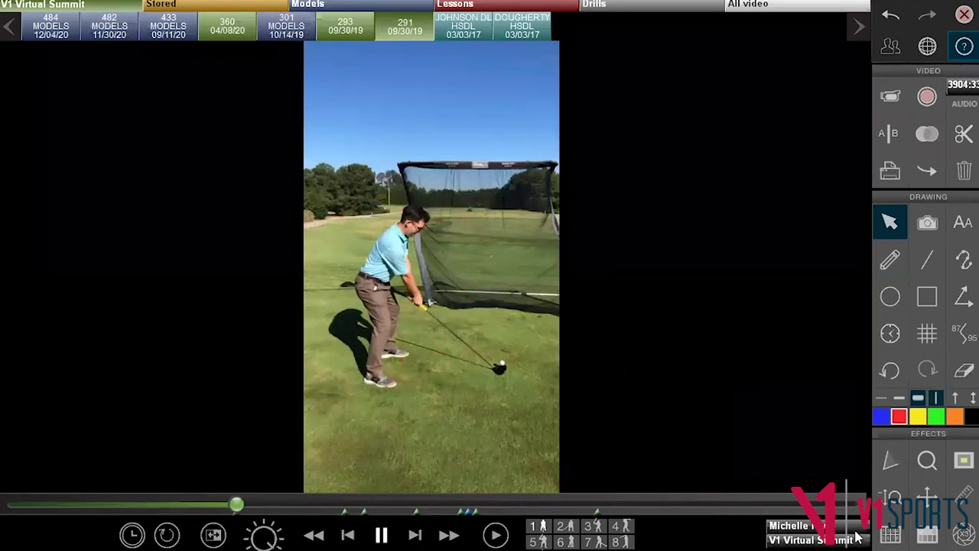
Show the tempo timer, check times before and after swing position 1 through the swing, and turn the timer off
{"action": "left_click", "coordinate": [132, 535]}
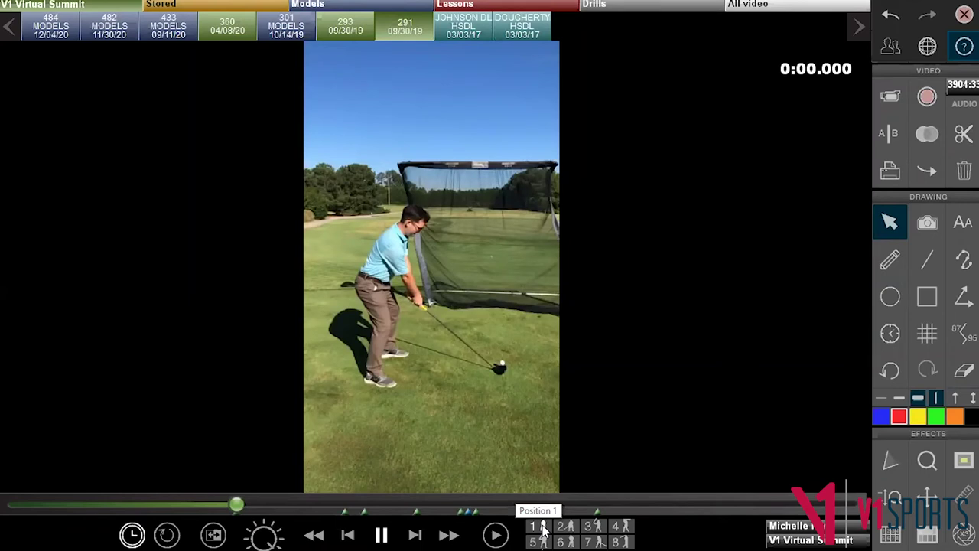
{"action": "left_click_drag", "start_coordinate": [237, 503], "coordinate": [115, 494]}
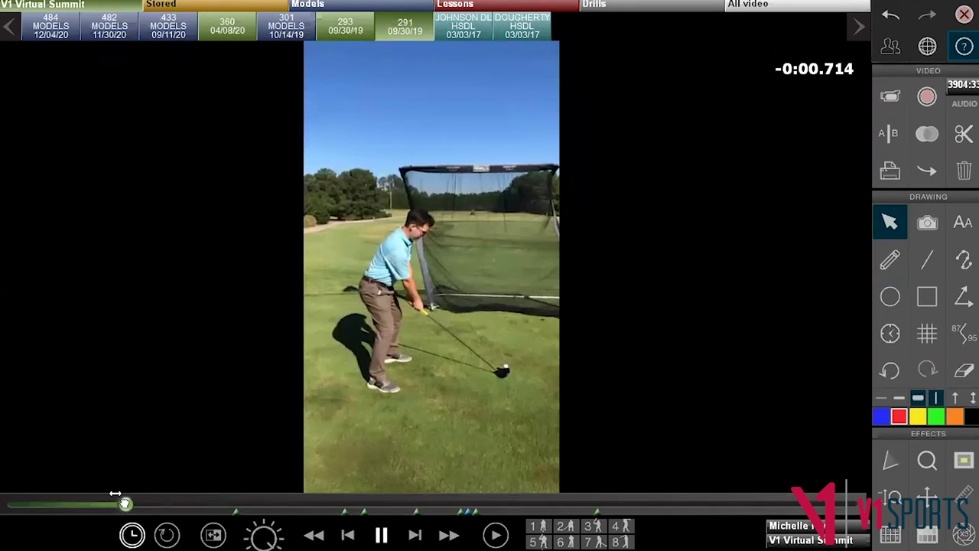
{"action": "left_click_drag", "start_coordinate": [115, 494], "coordinate": [6, 492]}
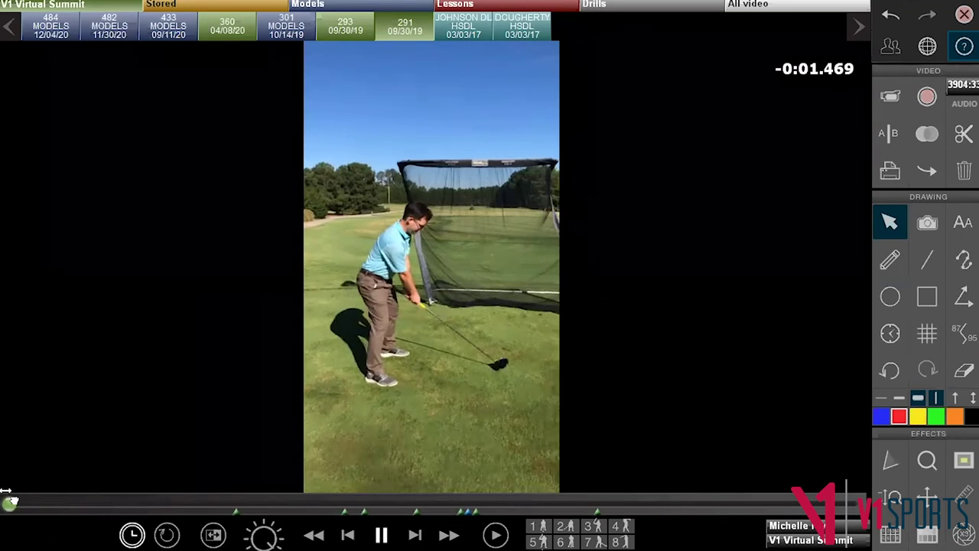
{"action": "left_click_drag", "start_coordinate": [10, 502], "coordinate": [266, 518]}
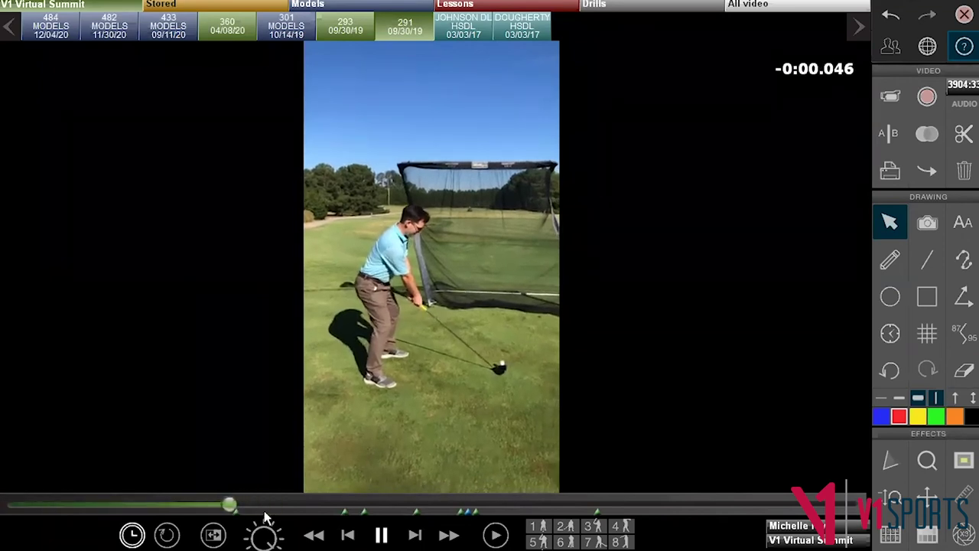
{"action": "left_click", "coordinate": [539, 526]}
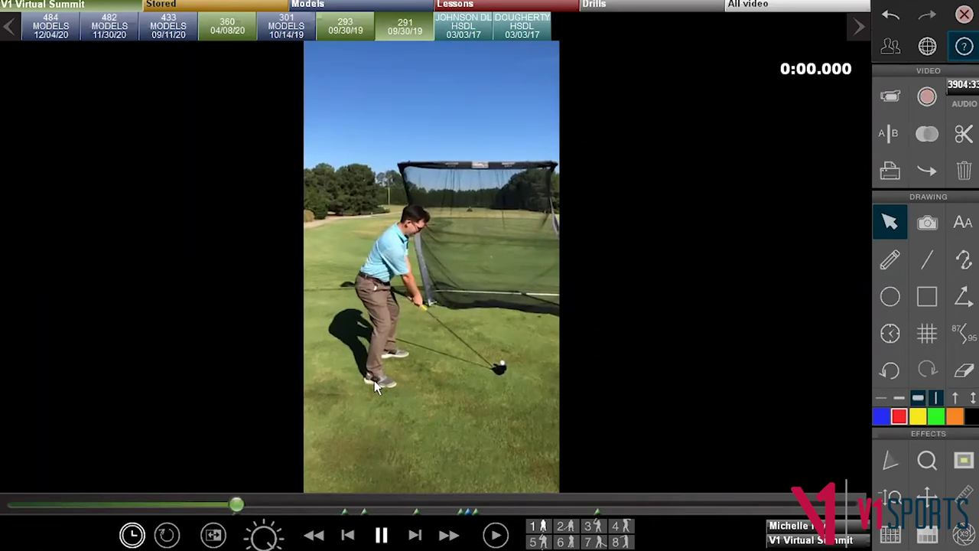
{"action": "left_click", "coordinate": [448, 536]}
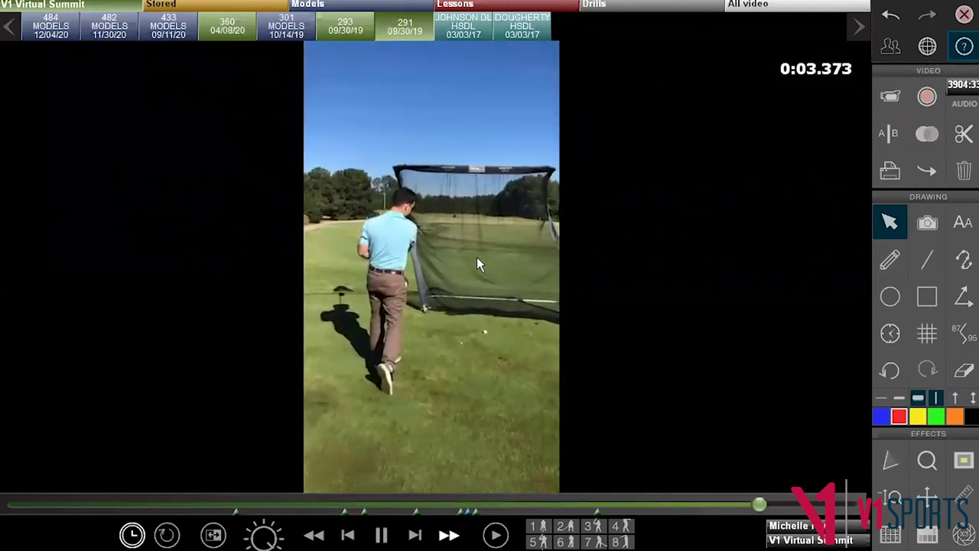
{"action": "left_click", "coordinate": [131, 534]}
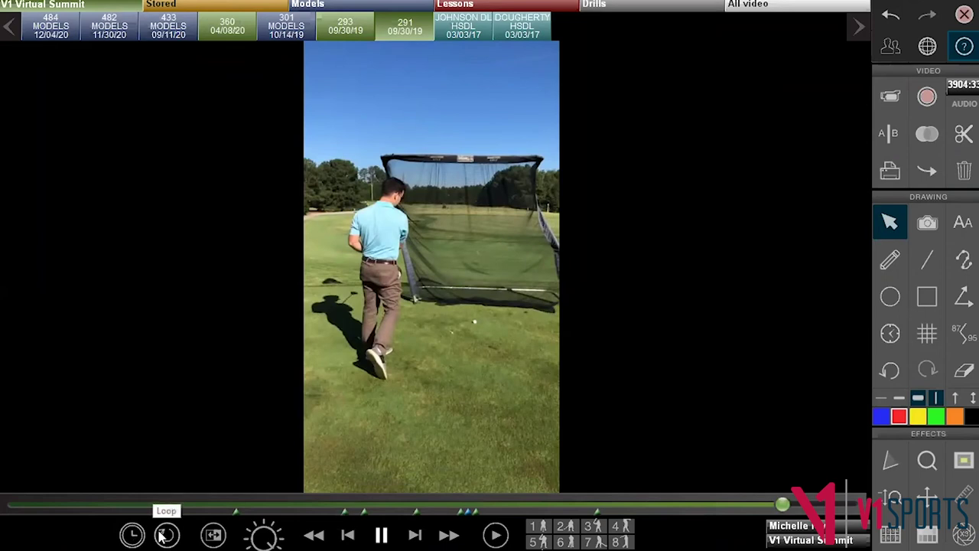
Flip video 291 horizontally at the address frame and run through the mirrored swing
{"action": "left_click", "coordinate": [496, 536]}
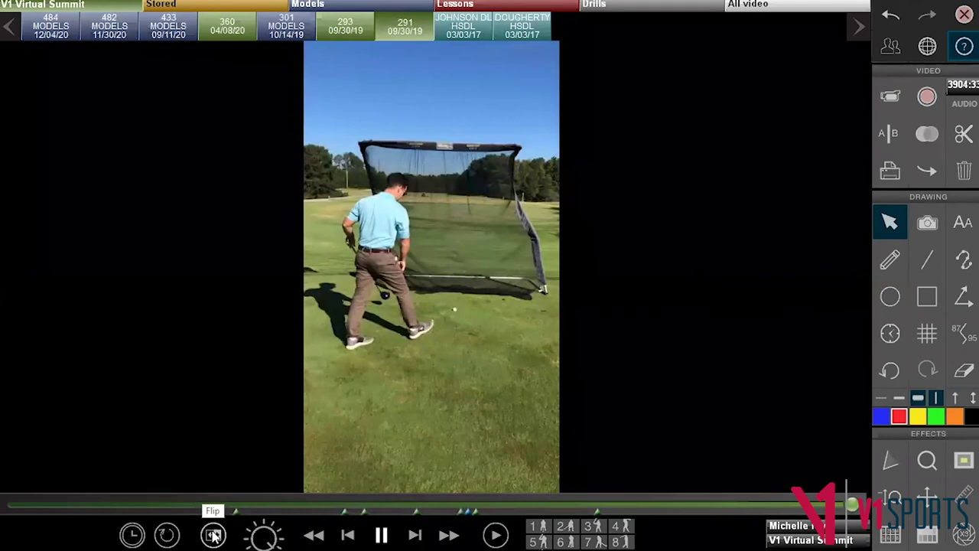
{"action": "left_click_drag", "start_coordinate": [851, 505], "coordinate": [215, 495]}
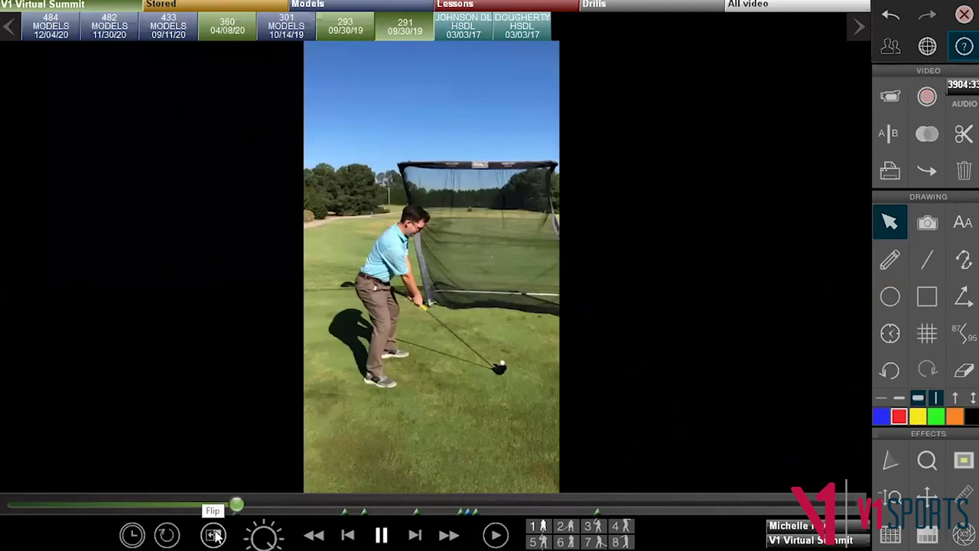
{"action": "left_click", "coordinate": [214, 535]}
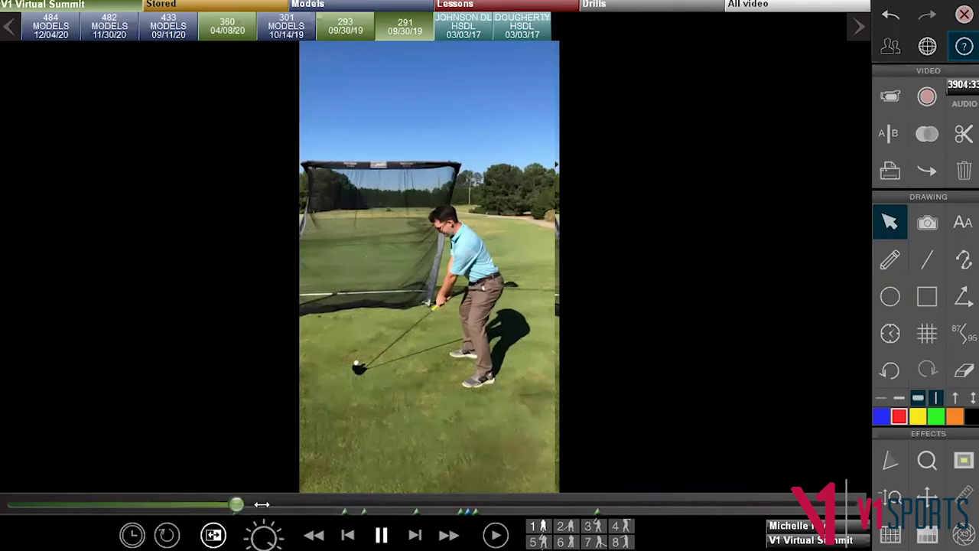
{"action": "left_click", "coordinate": [224, 505]}
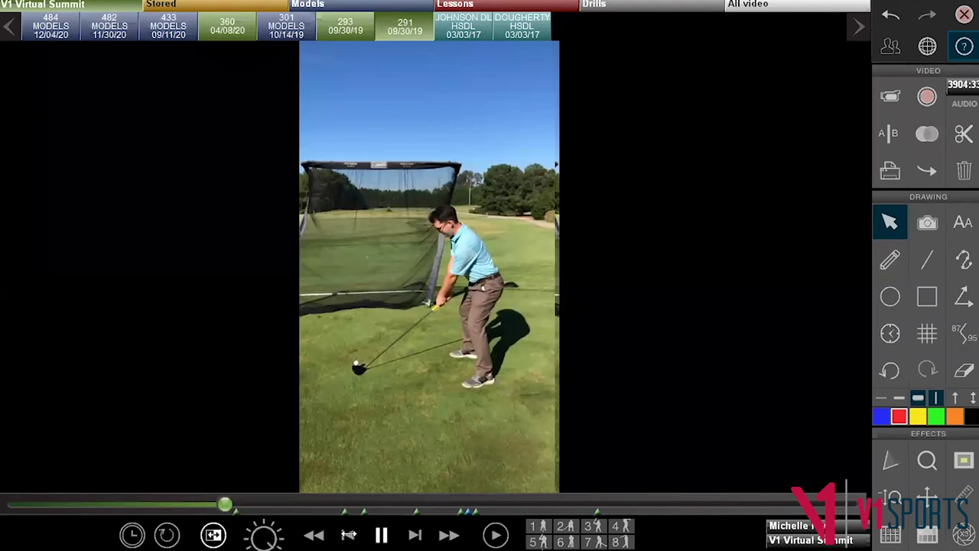
{"action": "left_click_drag", "start_coordinate": [260, 534], "coordinate": [6, 525]}
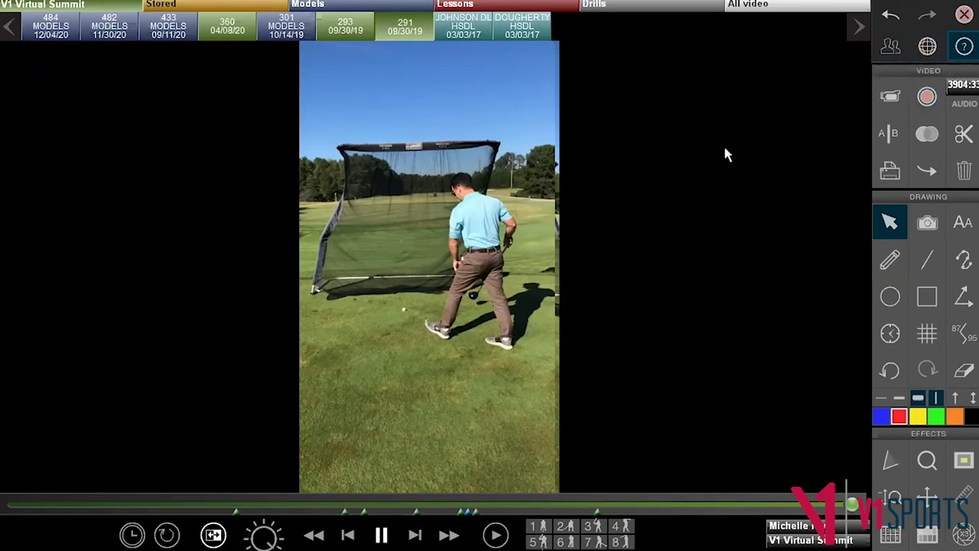
Unselect the current student V1 Virtual Summit and restart V1 Pro with the same instructor
{"action": "left_click", "coordinate": [890, 46]}
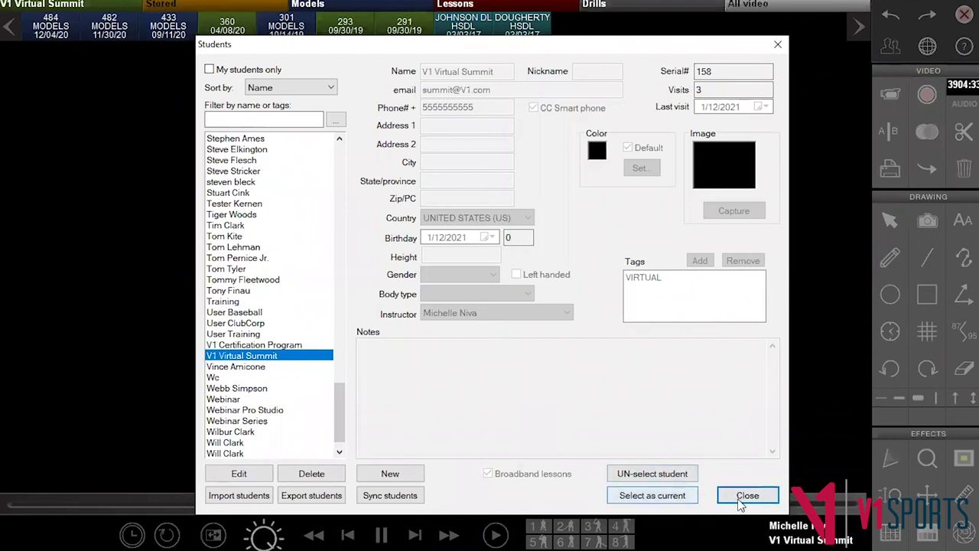
{"action": "left_click", "coordinate": [650, 473]}
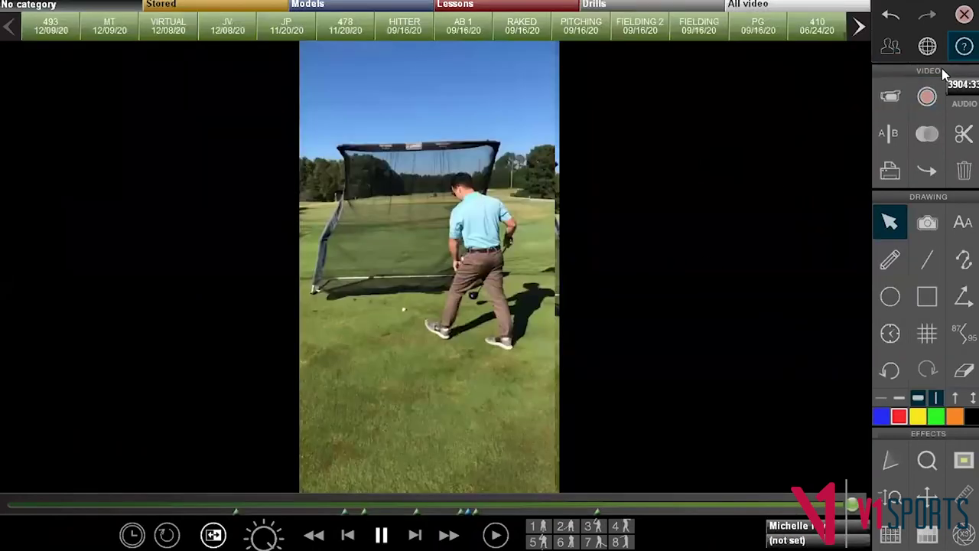
{"action": "left_click", "coordinate": [964, 15]}
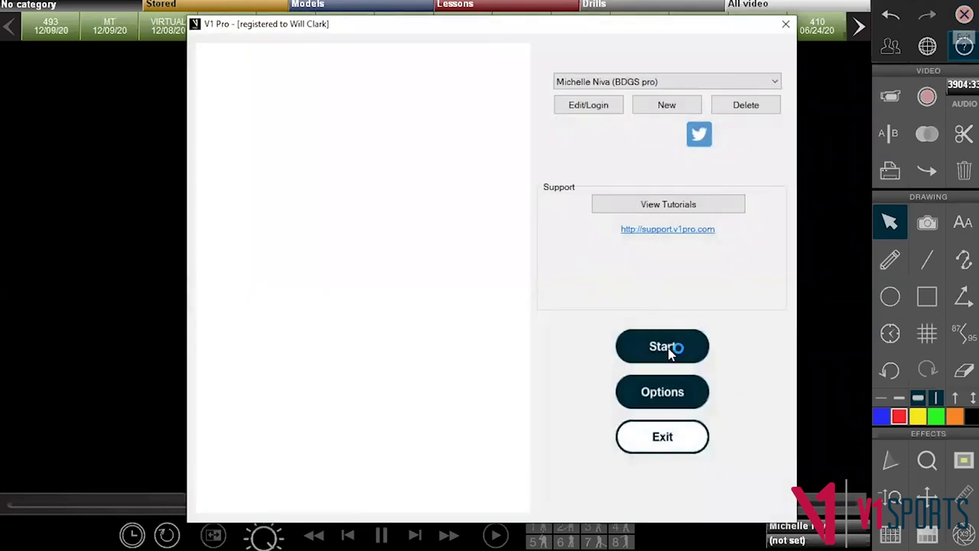
{"action": "left_click", "coordinate": [662, 347]}
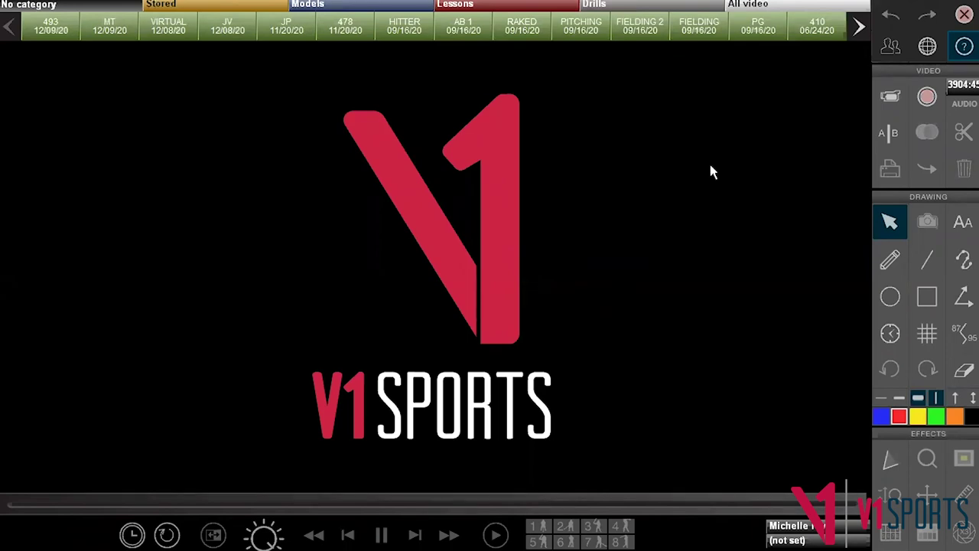
Look through the Internet Academy's lesson recording, Inbox and Download Queue pages, and hide the academy window
{"action": "left_click", "coordinate": [929, 46]}
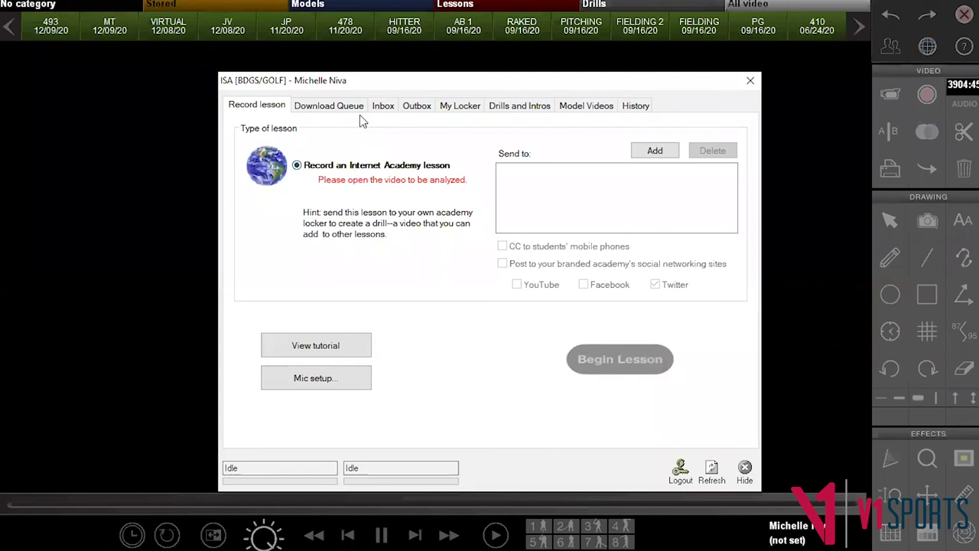
{"action": "left_click", "coordinate": [384, 107]}
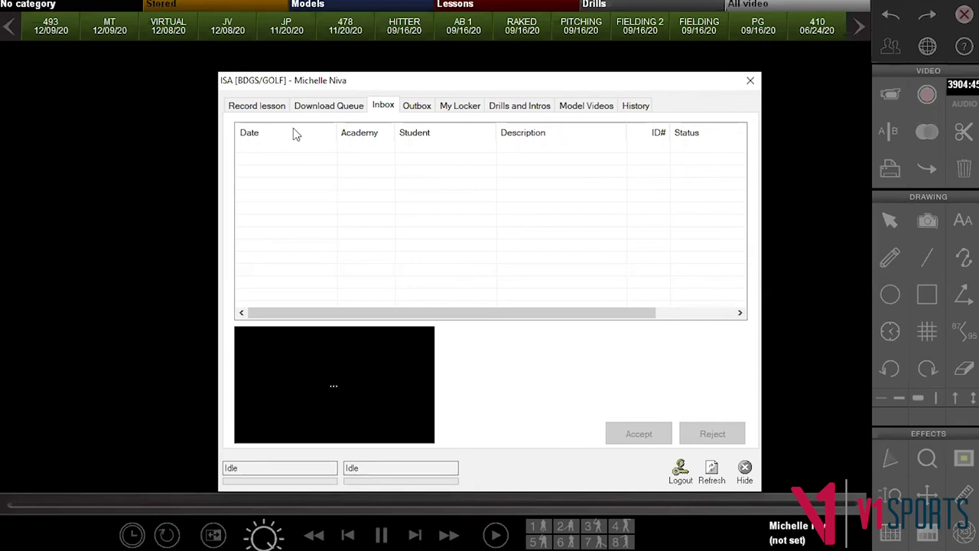
{"action": "left_click", "coordinate": [315, 108]}
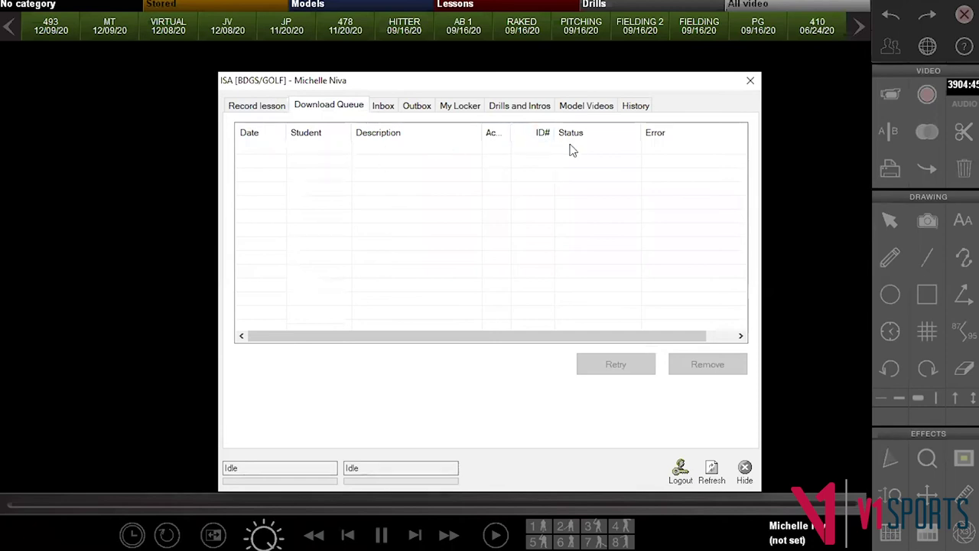
{"action": "left_click", "coordinate": [744, 469]}
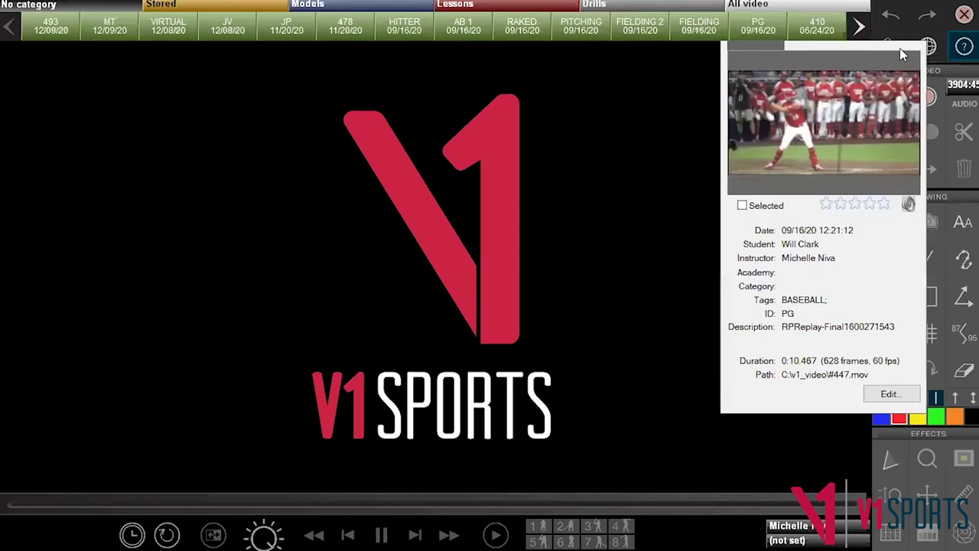
Make V1 Virtual Summit the current student and open that student's video 360 from 04/08/20
{"action": "left_click", "coordinate": [889, 46]}
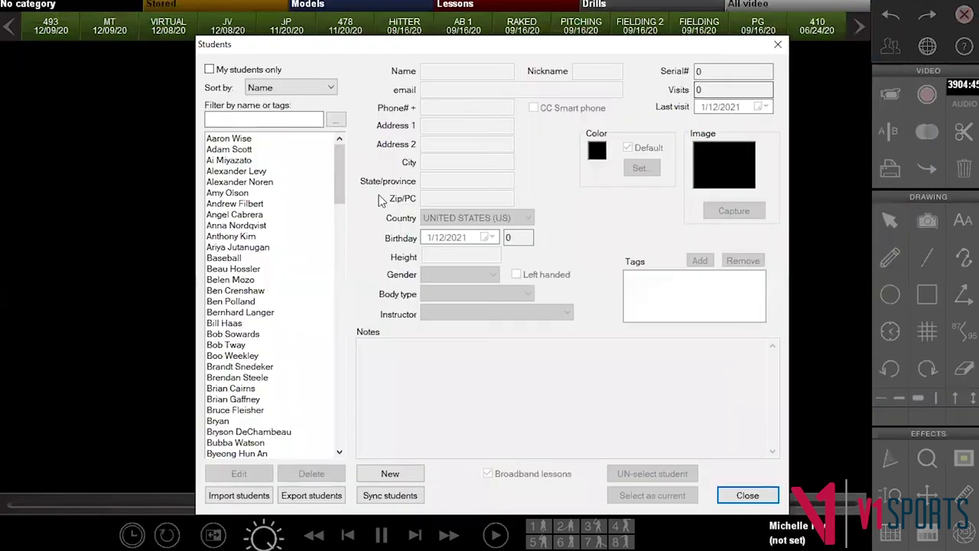
{"action": "left_click_drag", "start_coordinate": [332, 155], "coordinate": [332, 388]}
{"action": "left_click", "coordinate": [249, 399]}
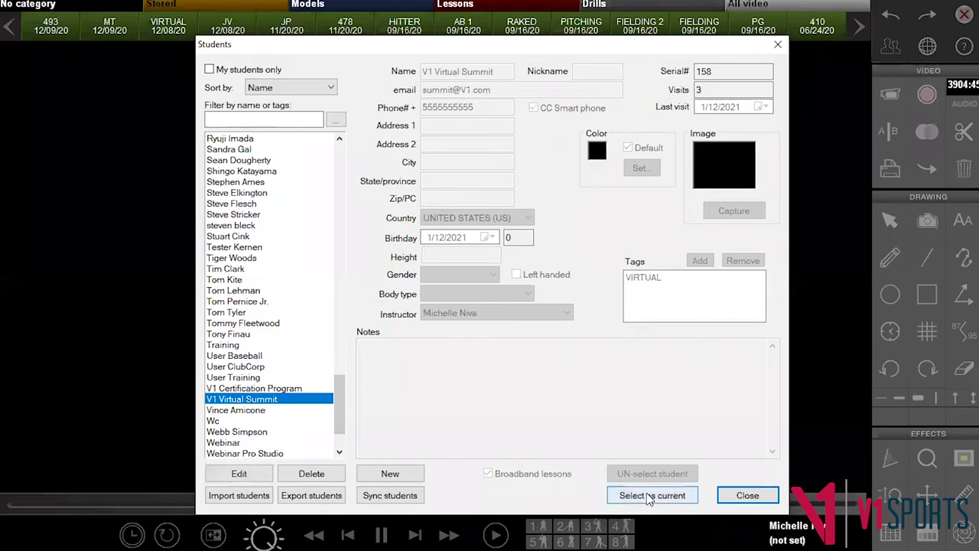
{"action": "left_click", "coordinate": [649, 498]}
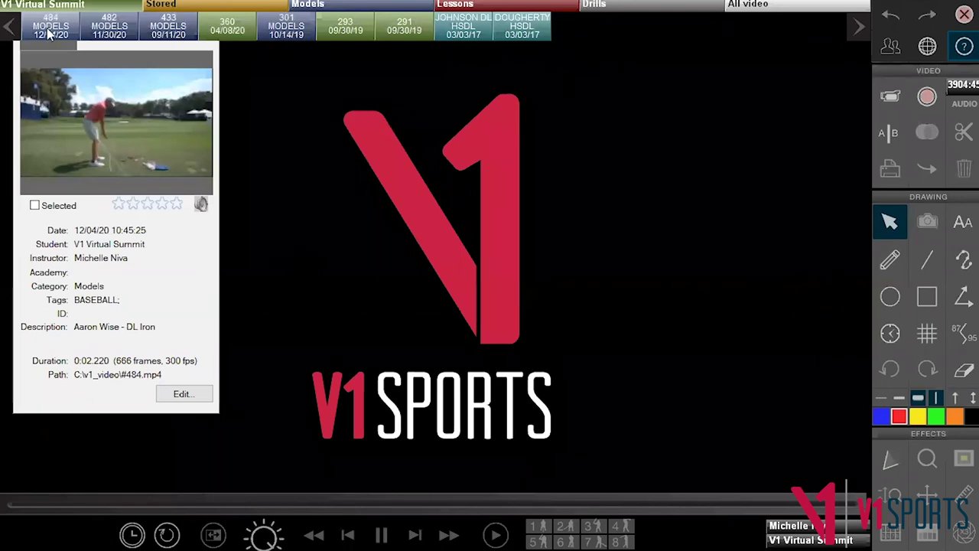
{"action": "left_click", "coordinate": [229, 29]}
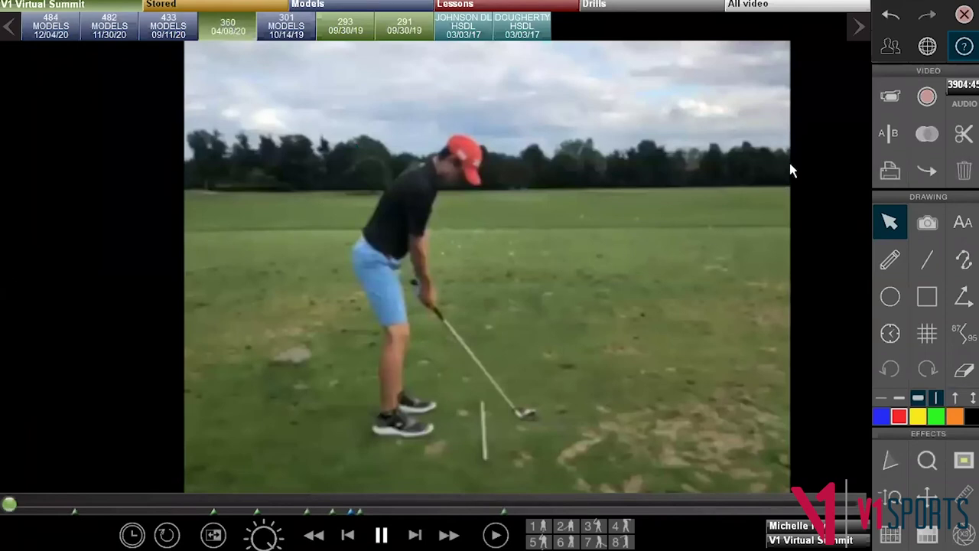
Add a second student as a recipient of the Internet Academy lesson and begin recording it
{"action": "left_click", "coordinate": [929, 50]}
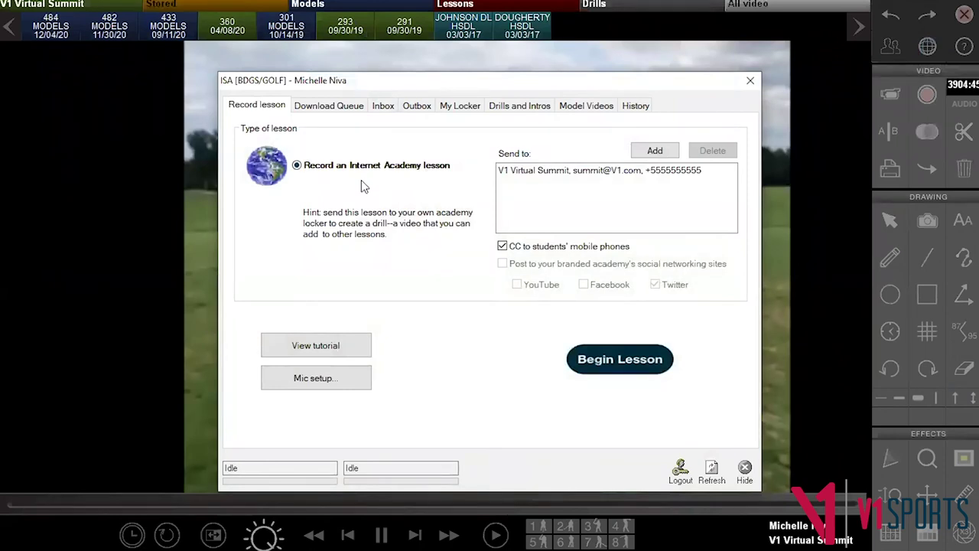
{"action": "left_click", "coordinate": [656, 151]}
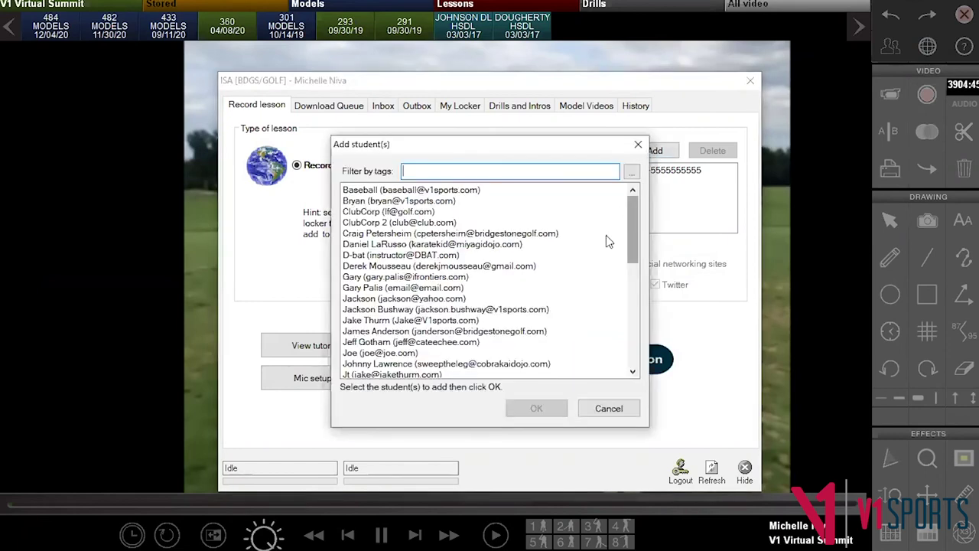
{"action": "left_click", "coordinate": [445, 311]}
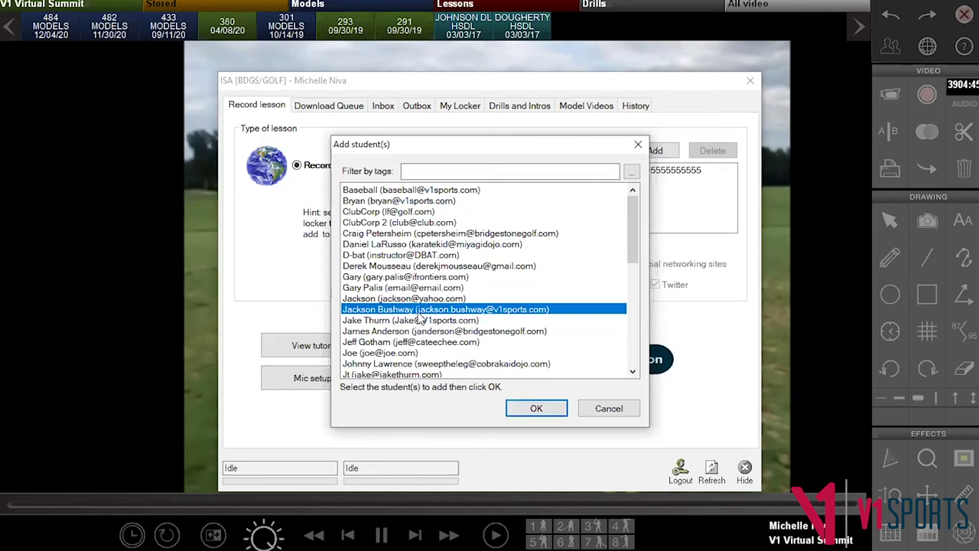
{"action": "left_click", "coordinate": [536, 408]}
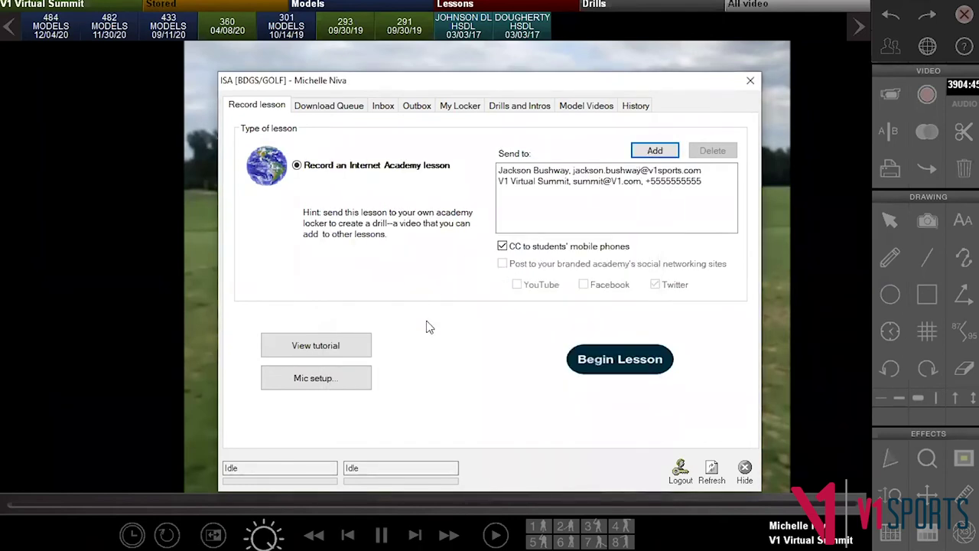
{"action": "left_click", "coordinate": [621, 359]}
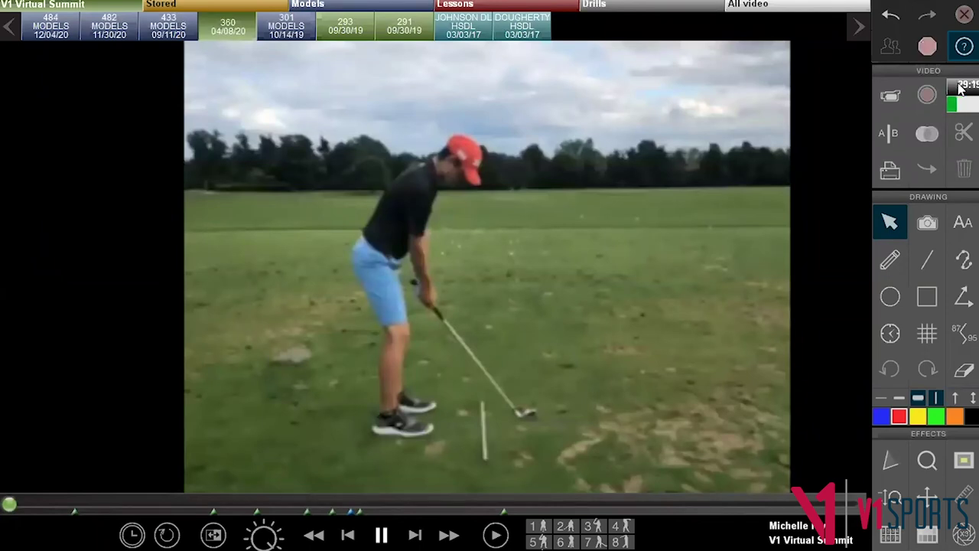
Compare video 360 side by side with the Johnson DL HSDL video from 03/03/17, and finish the lesson to go to its wrap-up
{"action": "left_click", "coordinate": [890, 135]}
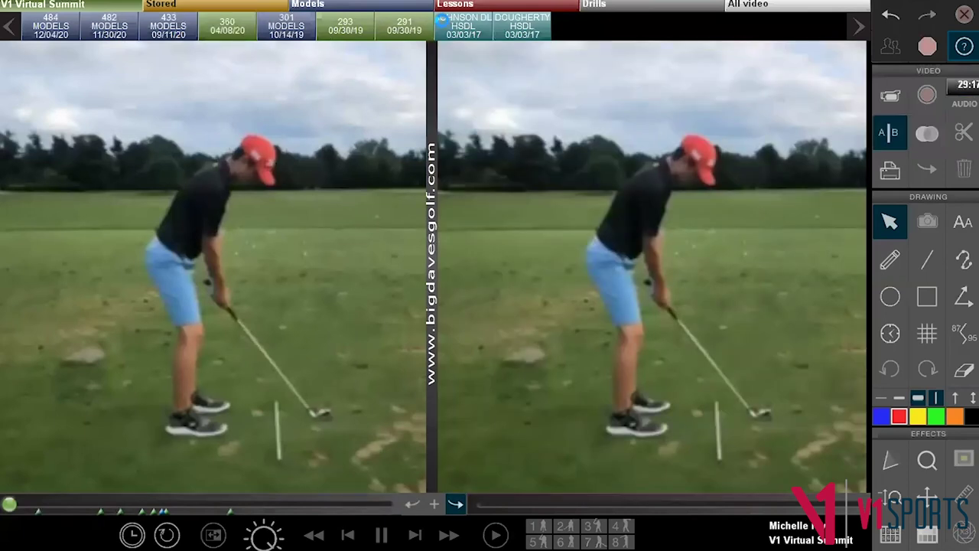
{"action": "left_click", "coordinate": [468, 28]}
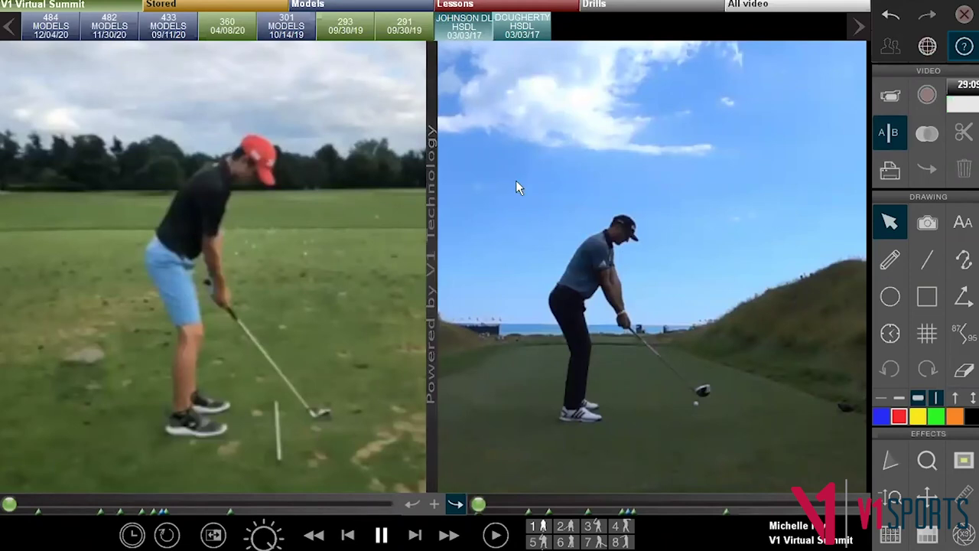
{"action": "left_click", "coordinate": [928, 49]}
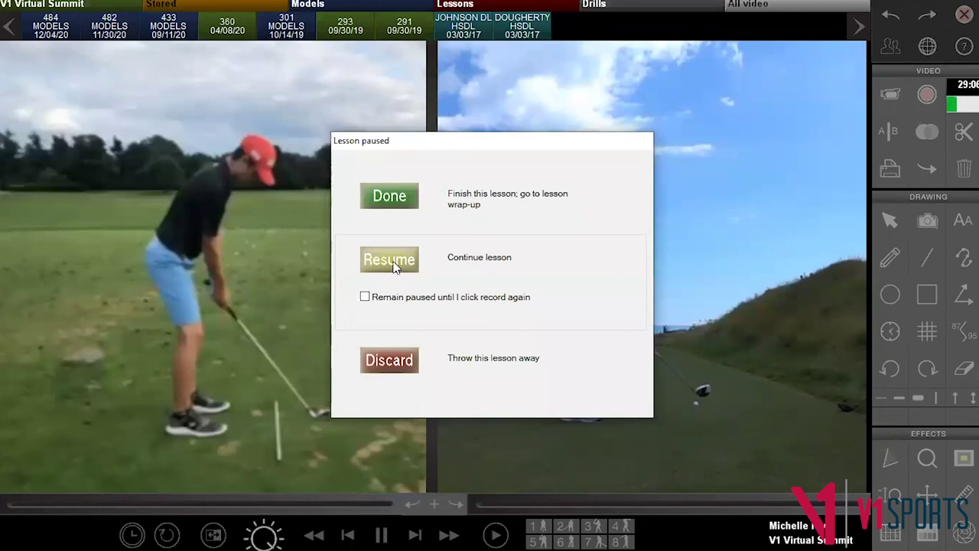
{"action": "left_click", "coordinate": [397, 201]}
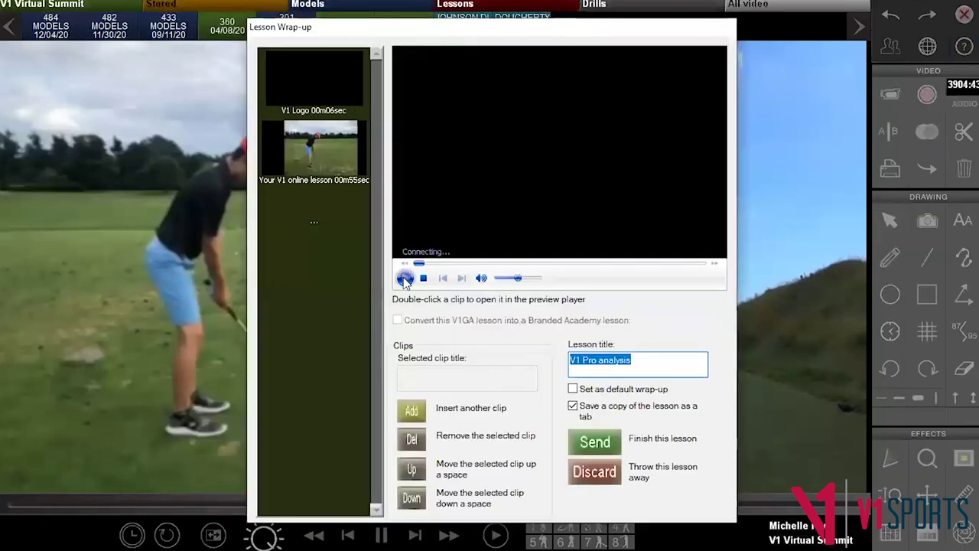
Preview the recorded lesson in the wrap-up player and review its lesson title and wrap-up options
{"action": "left_click", "coordinate": [405, 279]}
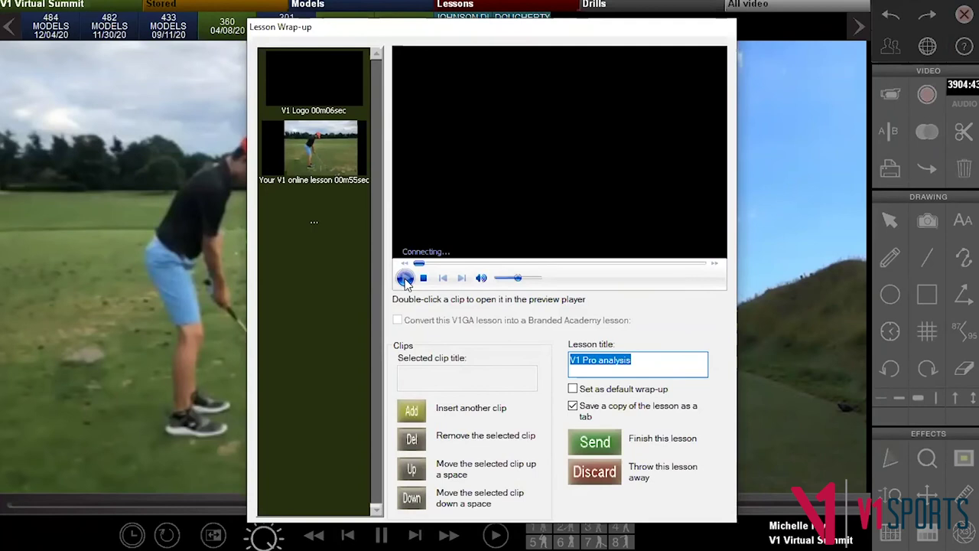
{"action": "left_click", "coordinate": [405, 279]}
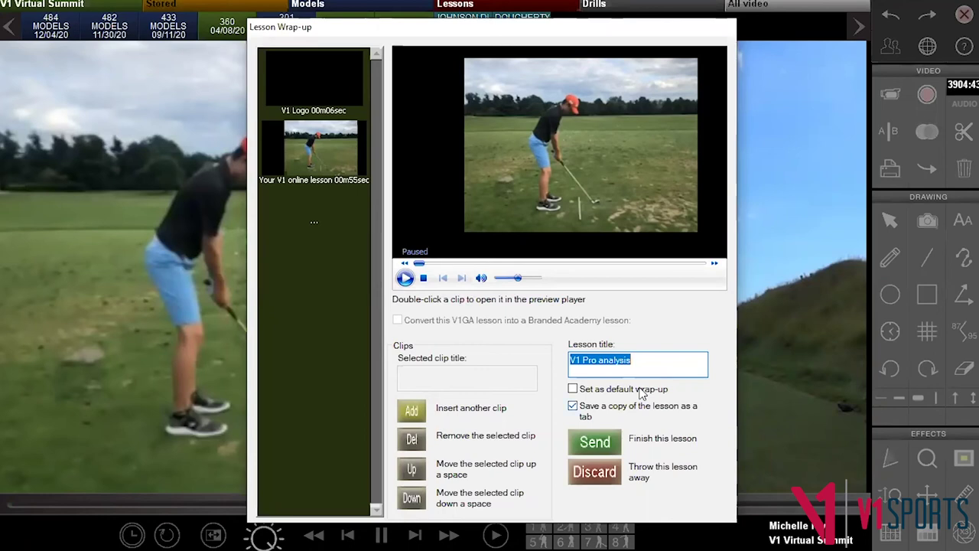
{"action": "key", "text": "Tab"}
{"action": "key", "text": "Tab"}
{"action": "key", "text": "space"}
{"action": "key", "text": "space"}
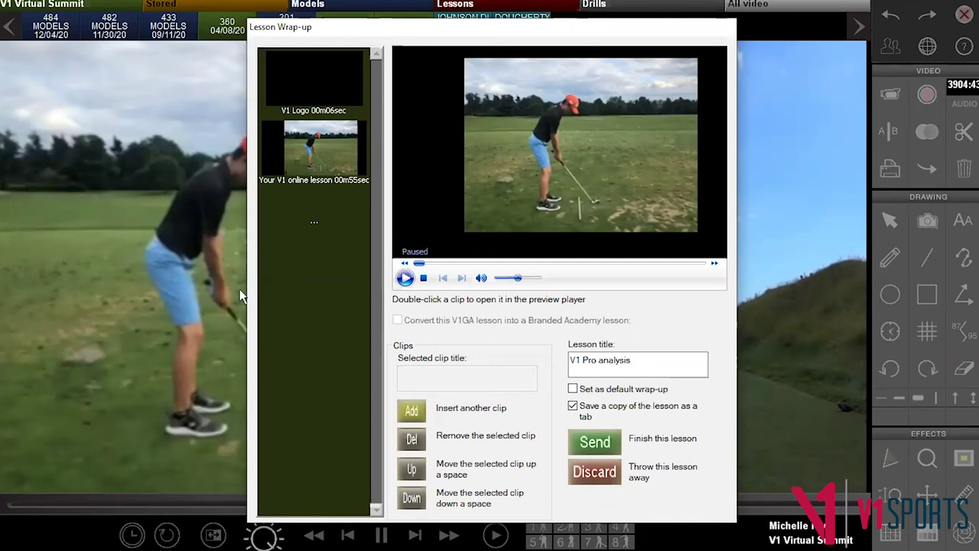
{"action": "left_click", "coordinate": [638, 360]}
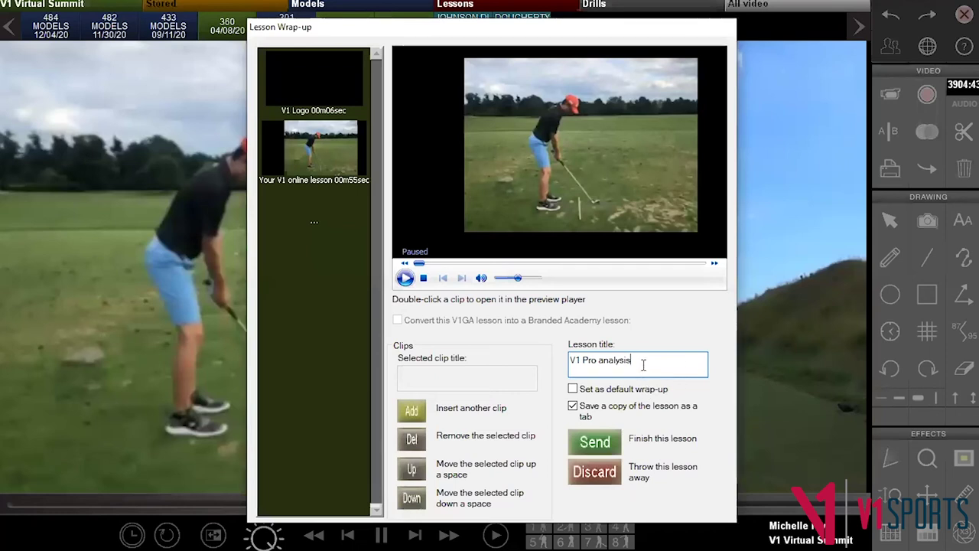
{"action": "left_click_drag", "start_coordinate": [640, 361], "coordinate": [549, 367]}
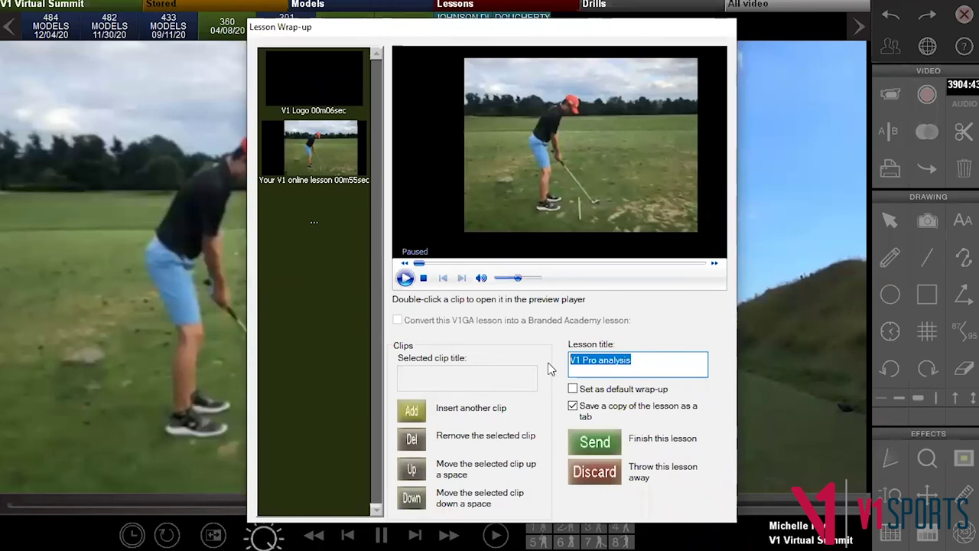
Remove the V1 Logo clip from the lesson's clip list
{"action": "left_click", "coordinate": [315, 151]}
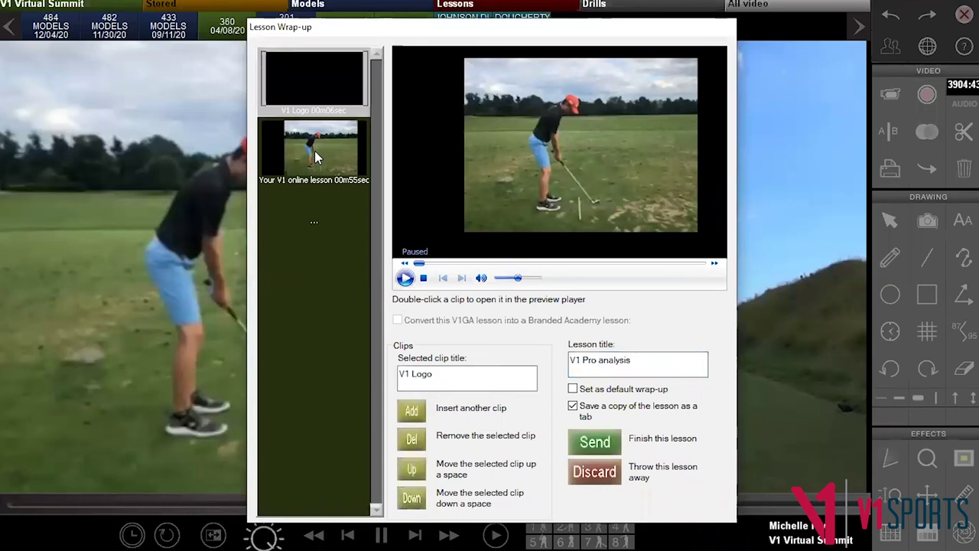
{"action": "left_click", "coordinate": [313, 162]}
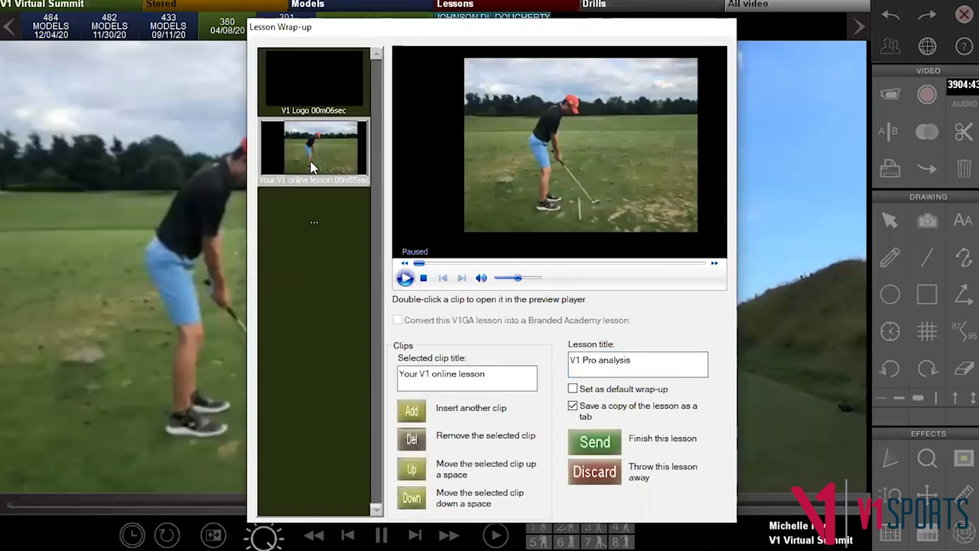
{"action": "left_click", "coordinate": [318, 227]}
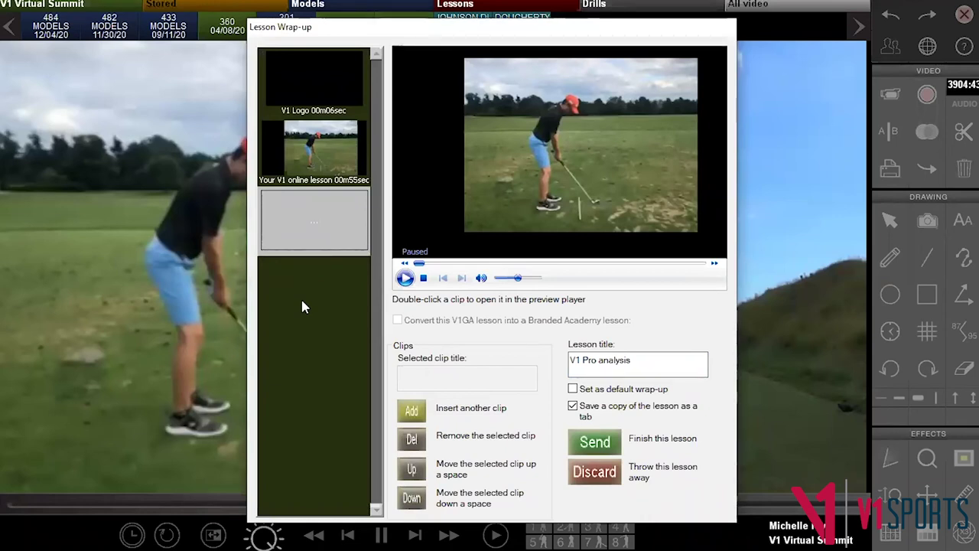
{"action": "left_click", "coordinate": [324, 156]}
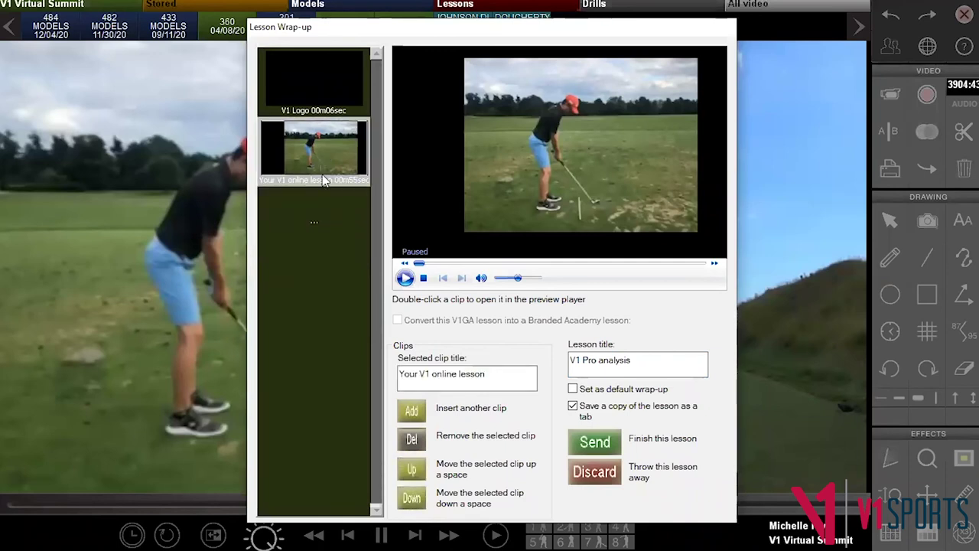
{"action": "left_click", "coordinate": [323, 104]}
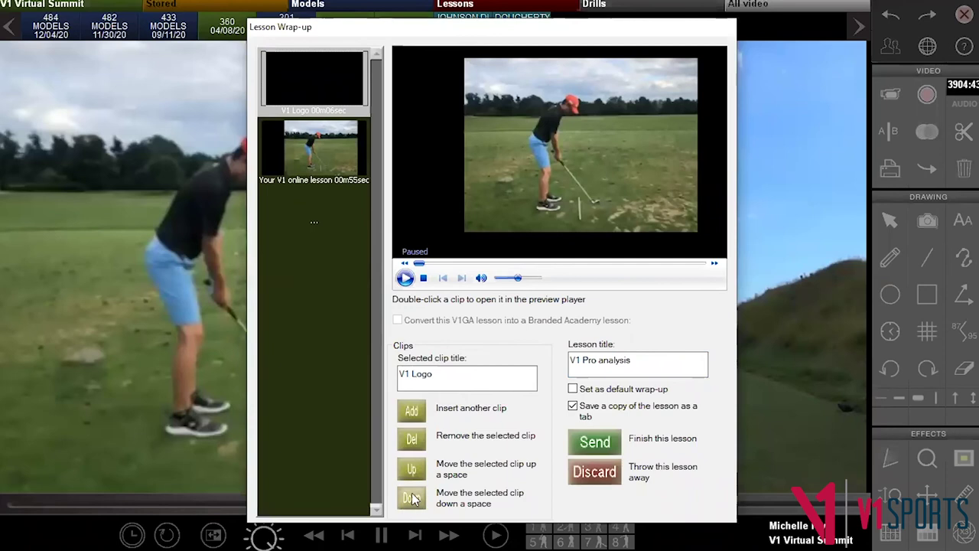
{"action": "left_click", "coordinate": [411, 439]}
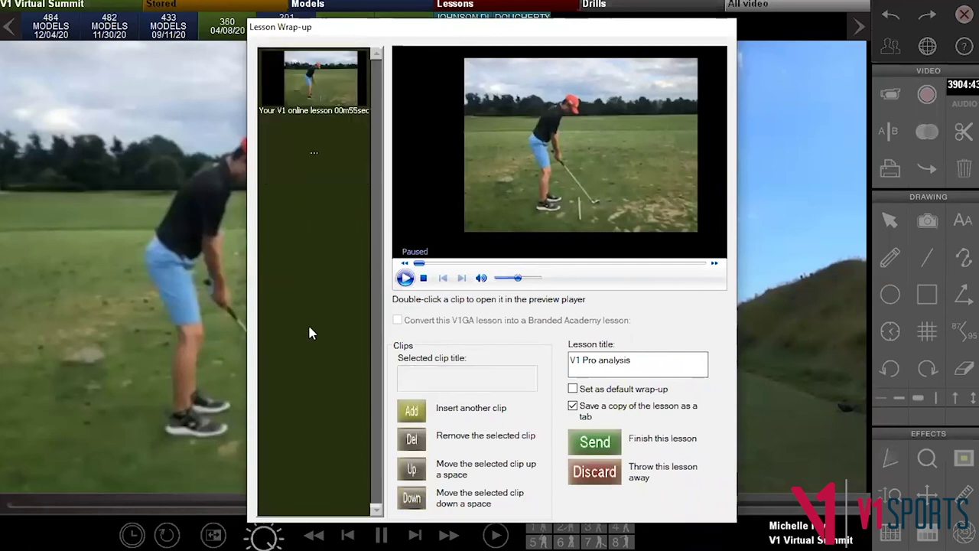
Insert the V1 Logo video dated 4/6/2020 as a clip ahead of the recorded lesson
{"action": "left_click", "coordinate": [392, 392]}
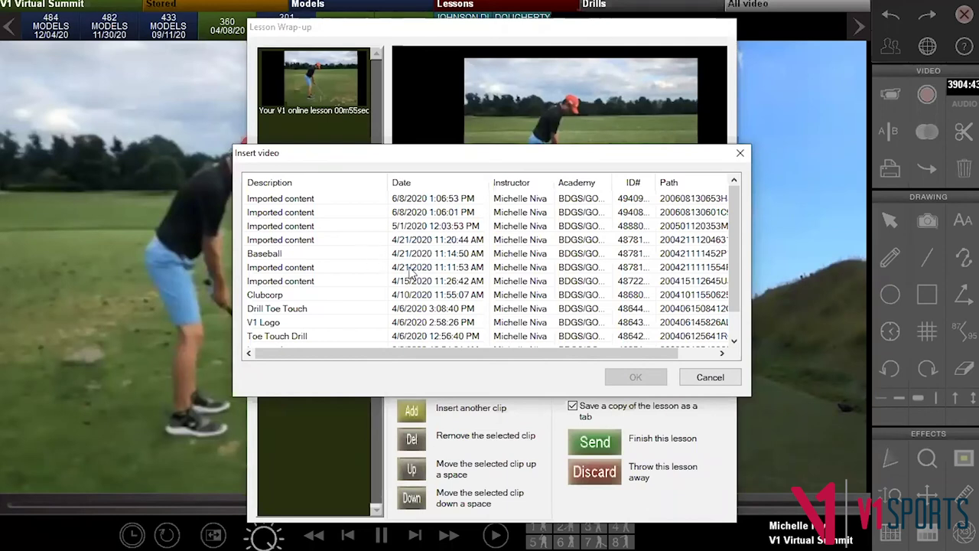
{"action": "scroll", "coordinate": [413, 274], "scroll_direction": "down", "scroll_amount": 1}
{"action": "left_click", "coordinate": [264, 297]}
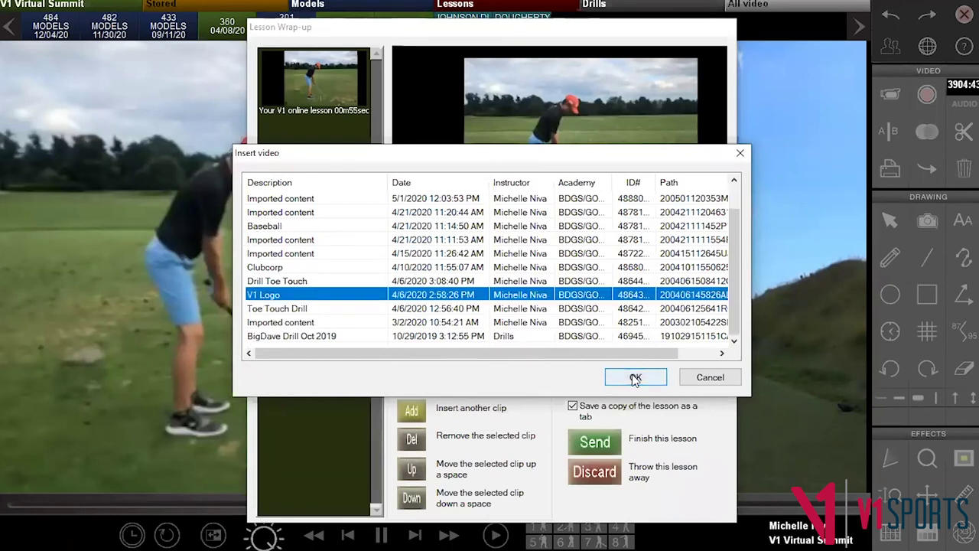
{"action": "left_click", "coordinate": [635, 376]}
Insert the Drill Toe Touch video into the lesson and move it down two spaces so it follows the recorded lesson
{"action": "left_click", "coordinate": [317, 75]}
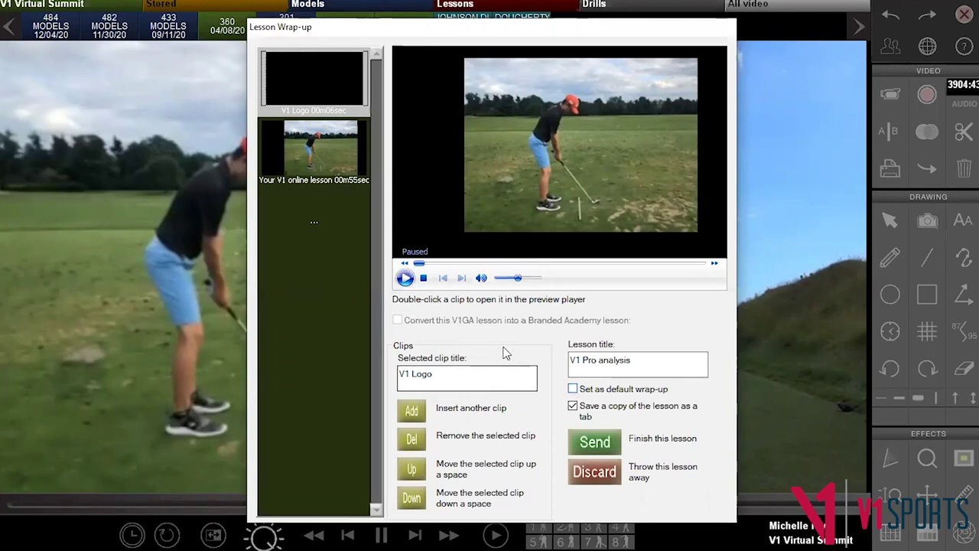
{"action": "double_click", "coordinate": [364, 377]}
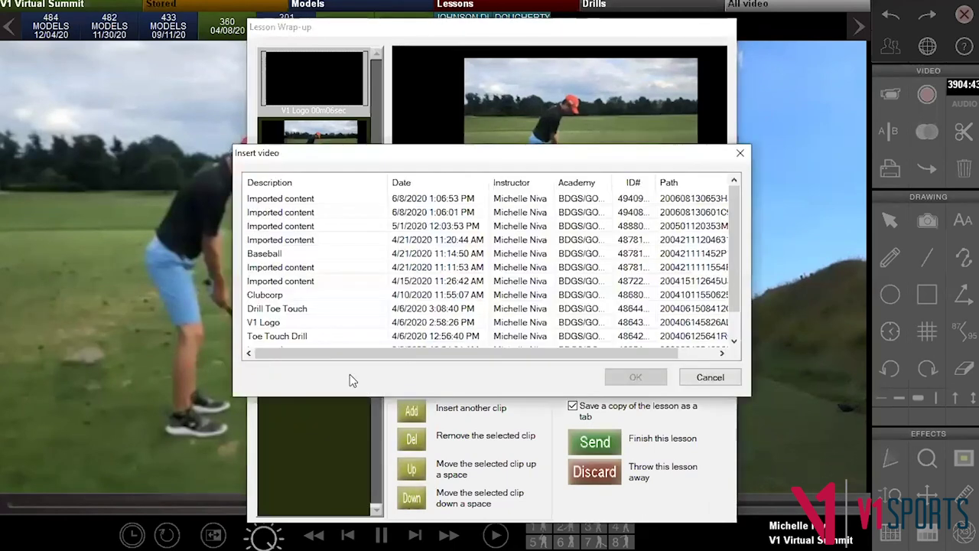
{"action": "left_click", "coordinate": [288, 310]}
{"action": "left_click", "coordinate": [635, 377]}
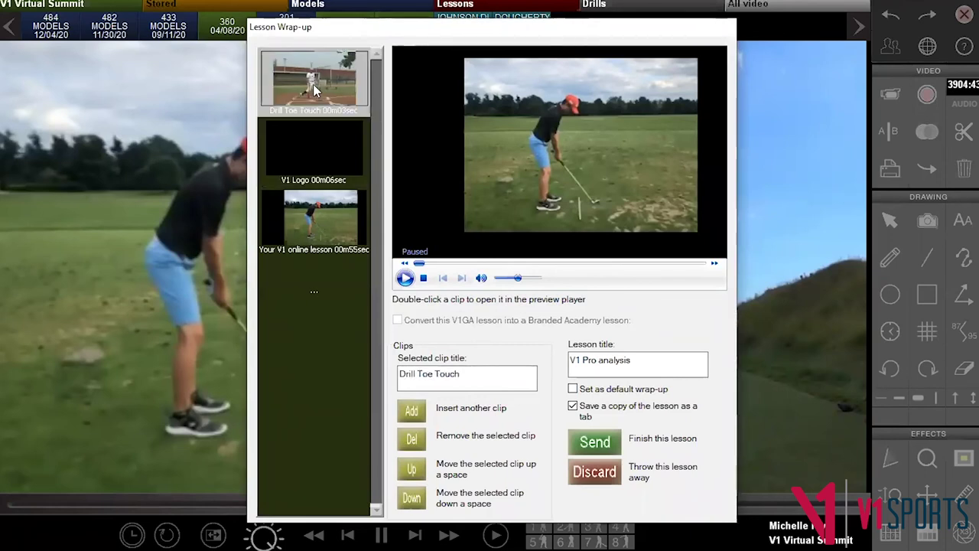
{"action": "left_click", "coordinate": [416, 495]}
{"action": "left_click", "coordinate": [416, 496]}
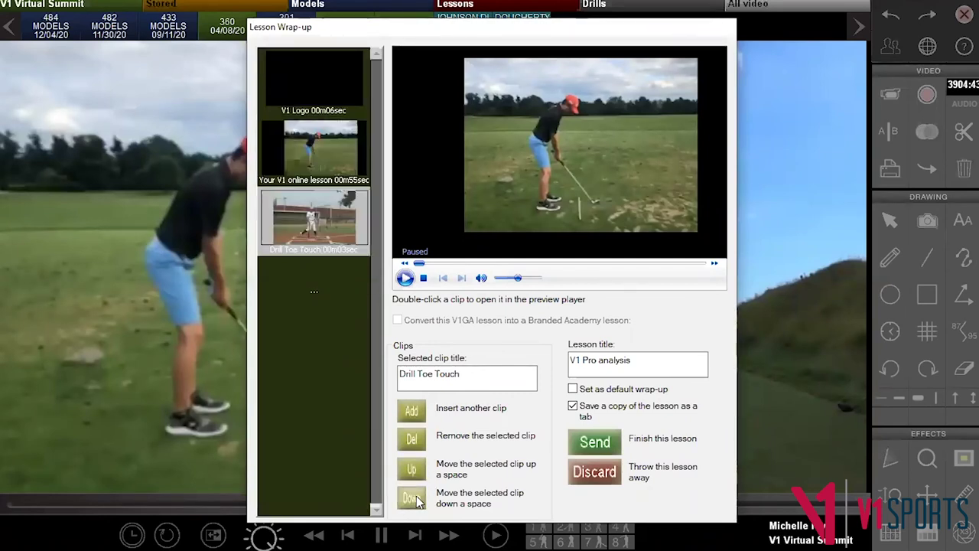
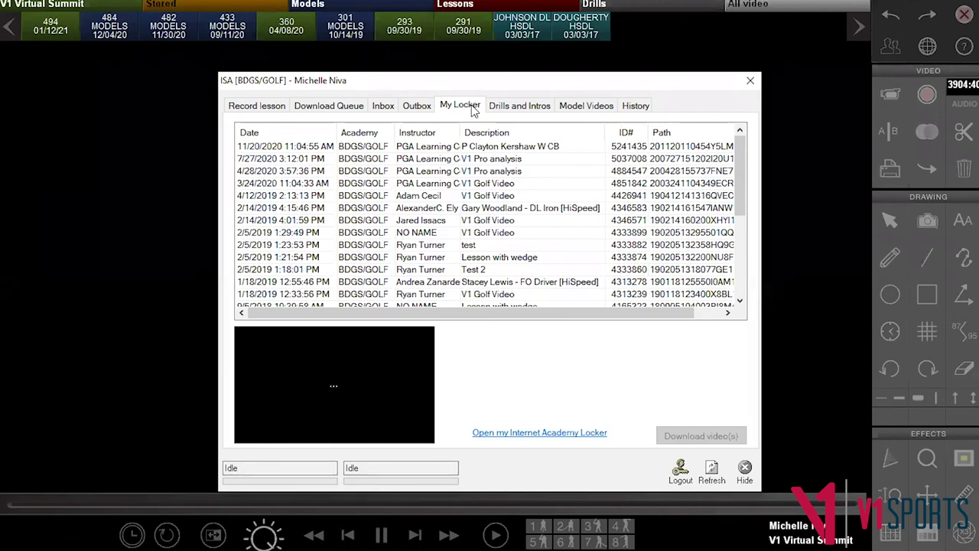
Open video 360 from 04/08/20 and look at the options for moving it to My Academy locker, without moving it
{"action": "left_click", "coordinate": [751, 82]}
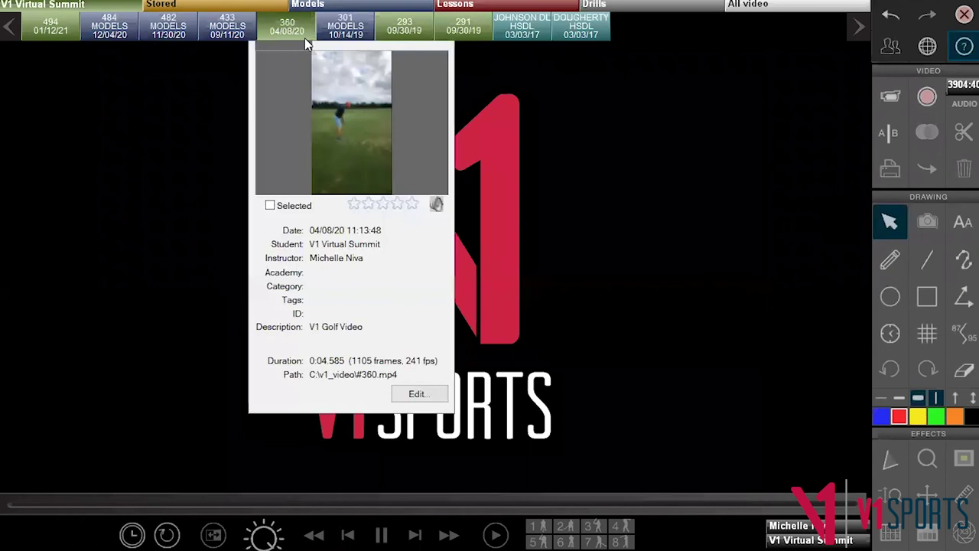
{"action": "left_click", "coordinate": [304, 37]}
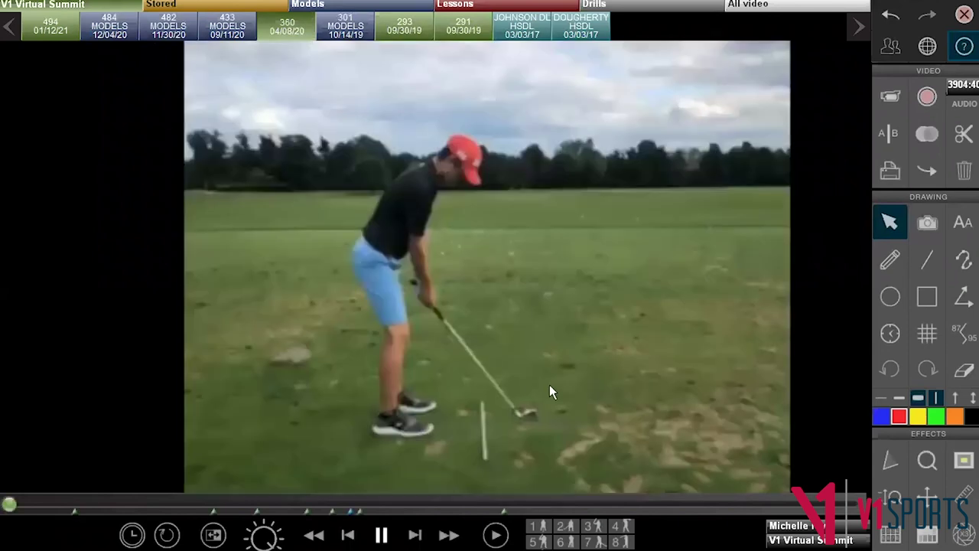
{"action": "left_click", "coordinate": [929, 172]}
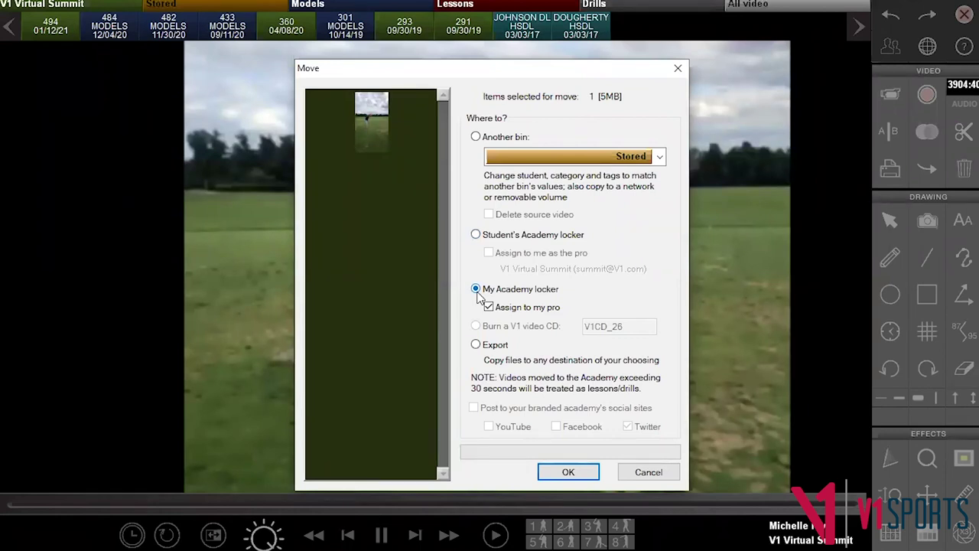
{"action": "left_click", "coordinate": [649, 473]}
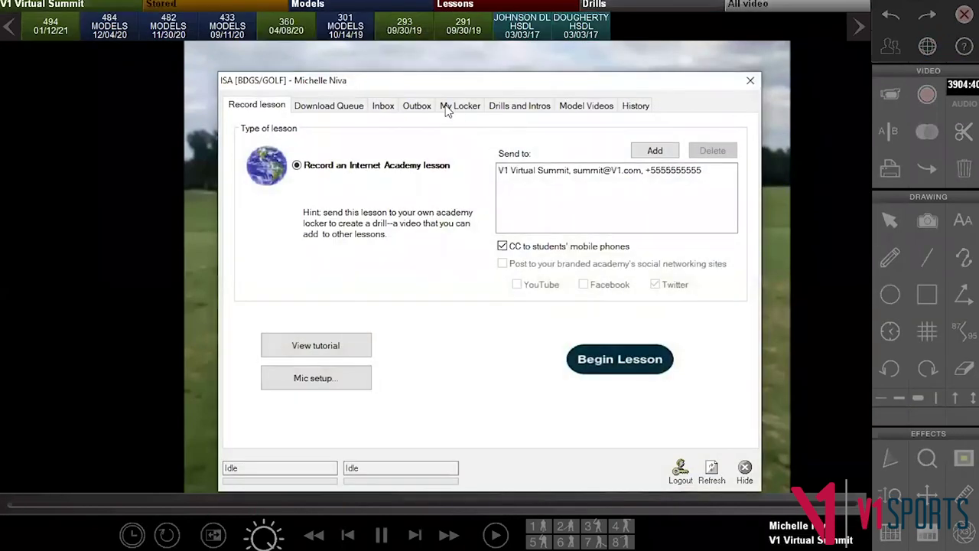
Select the P Clayton Kershaw W CB video dated 11/20/2020 in the academy's My Locker list
{"action": "left_click", "coordinate": [460, 104]}
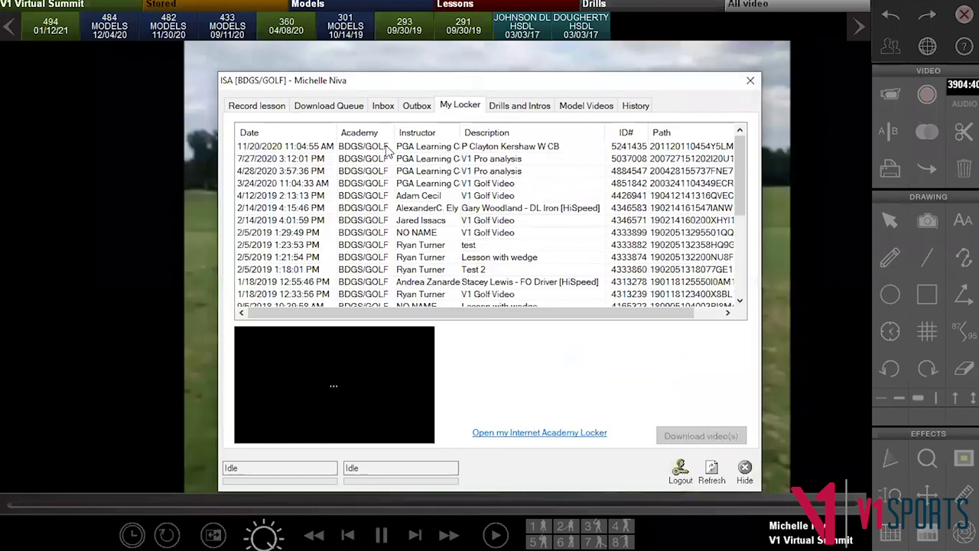
{"action": "left_click", "coordinate": [382, 158]}
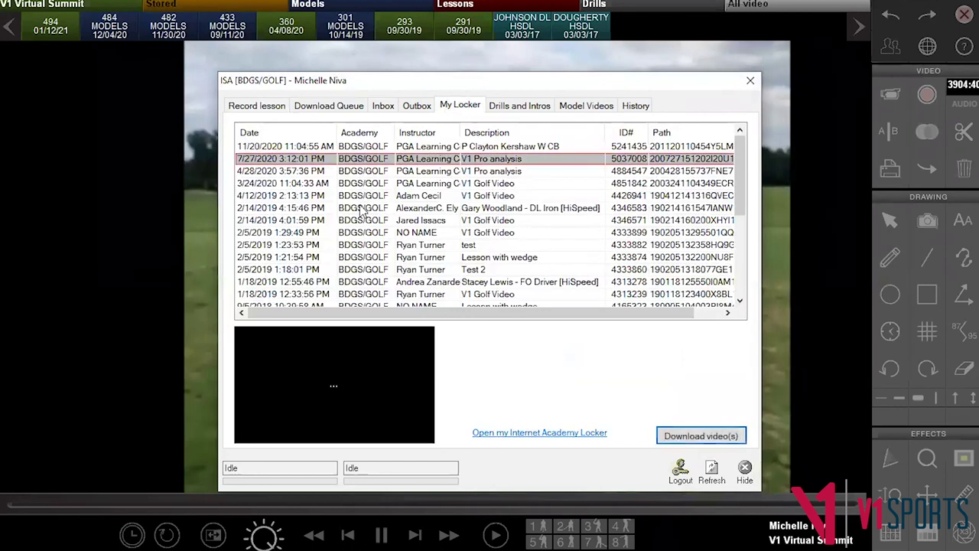
{"action": "left_click", "coordinate": [376, 146]}
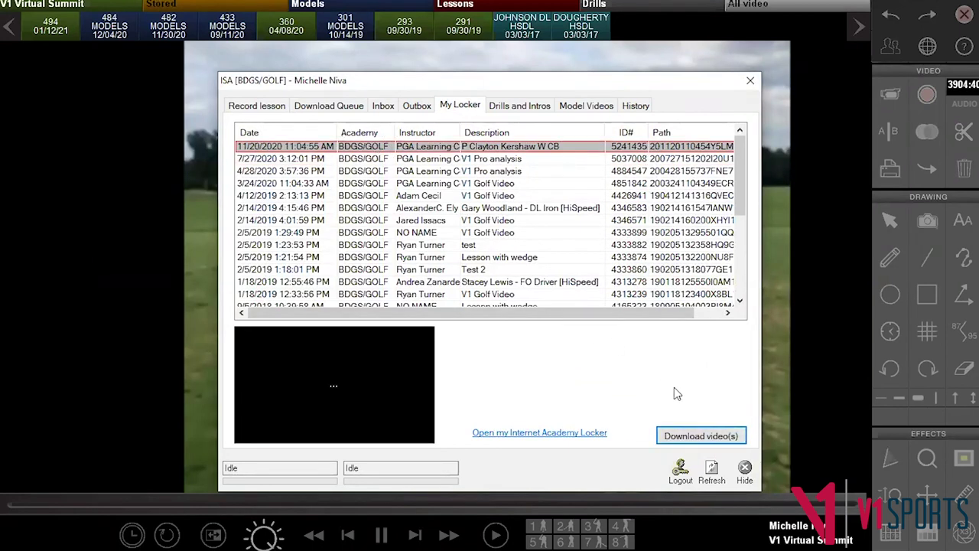